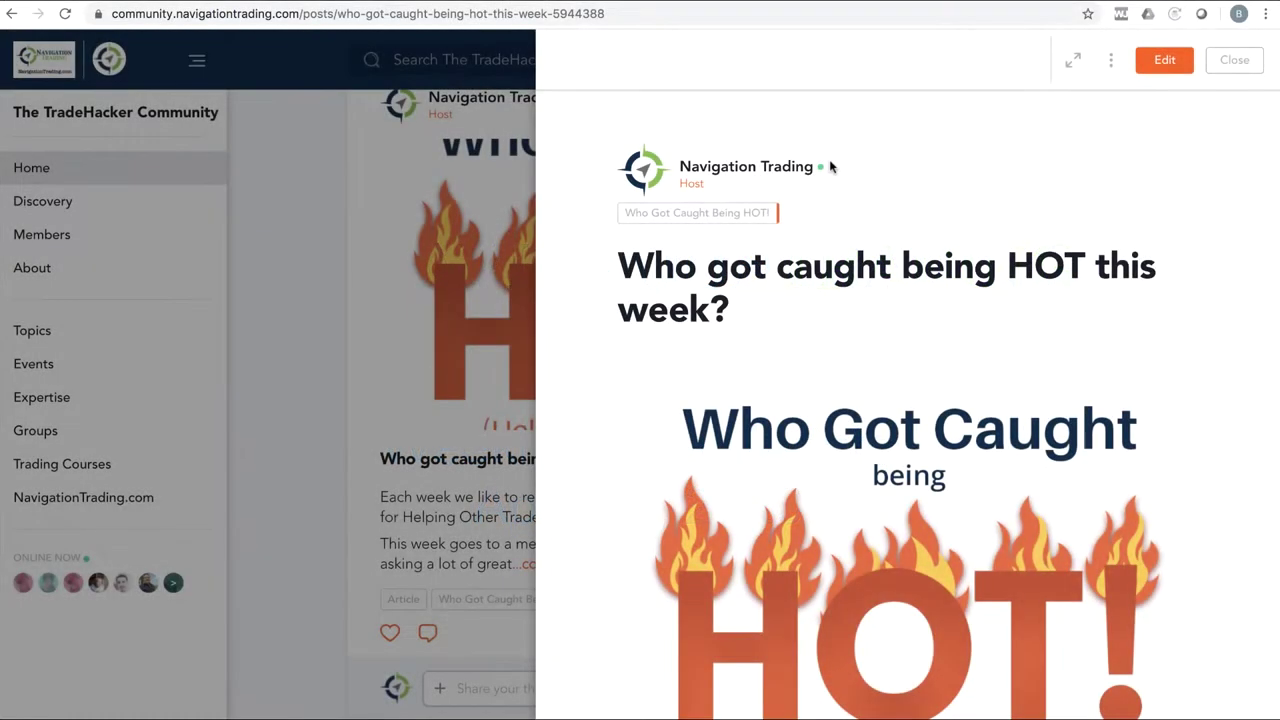
Scroll to the end of the HOT recognition post and highlight the winner's name
{"action": "scroll", "coordinate": [880, 250], "scroll_direction": "down", "scroll_amount": 5}
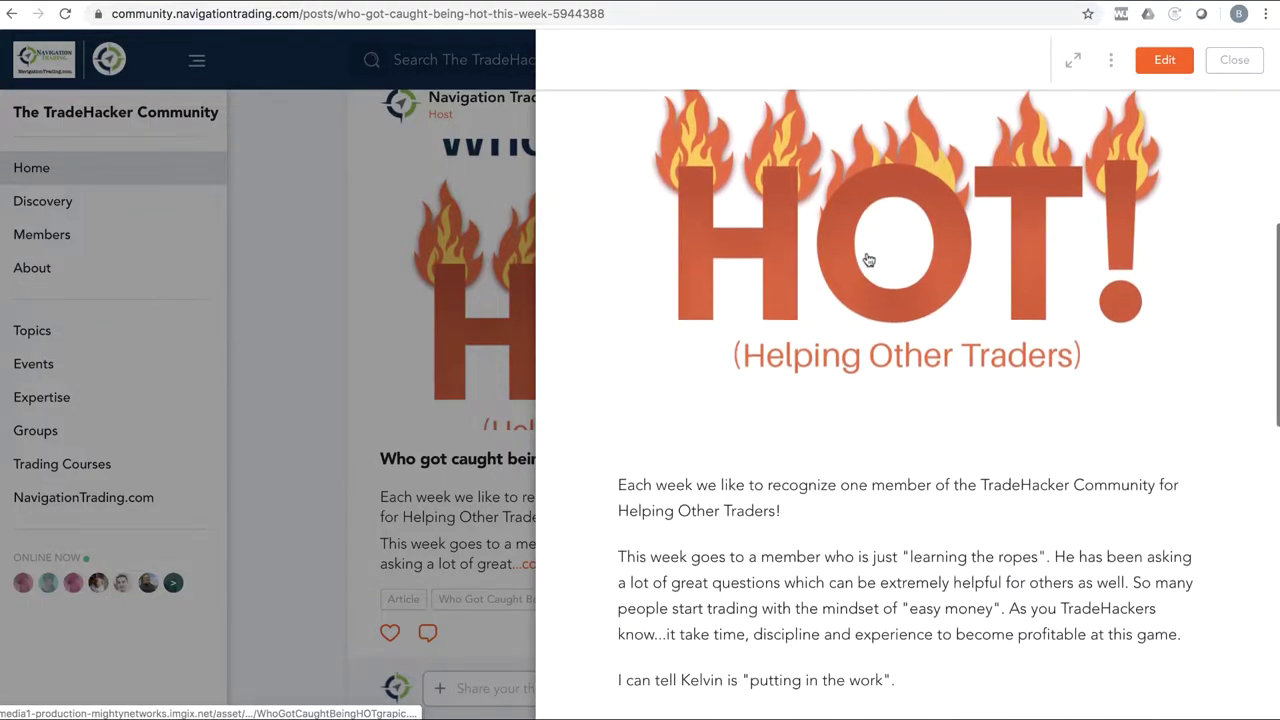
{"action": "scroll", "coordinate": [866, 263], "scroll_direction": "down", "scroll_amount": 2}
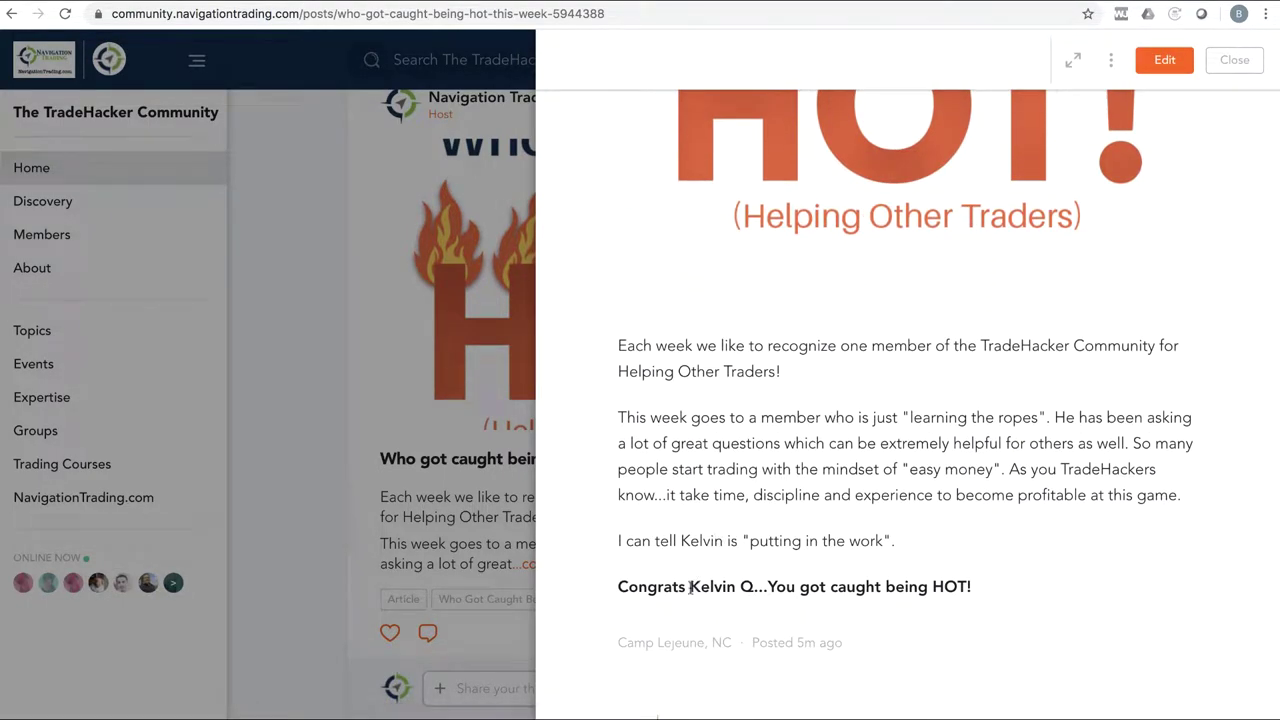
{"action": "left_click_drag", "start_coordinate": [689, 588], "coordinate": [756, 588]}
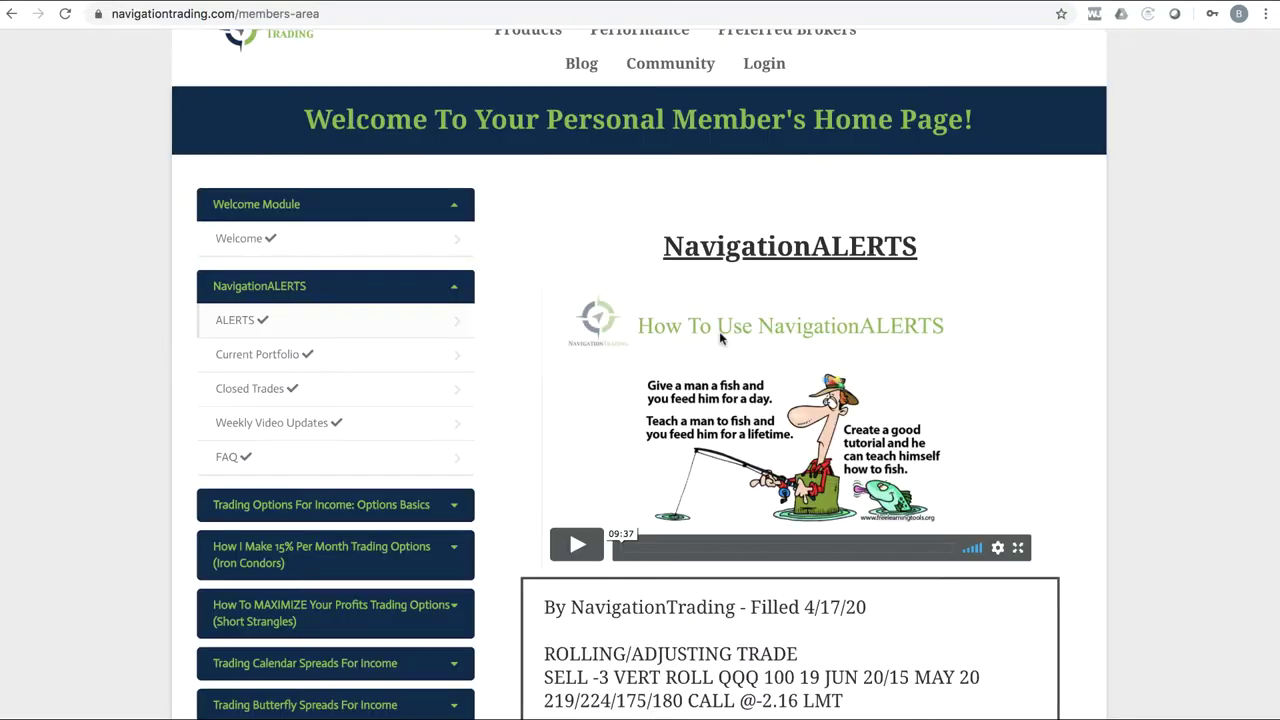
Scroll the alerts down to the 4/13/20 IWM roll and highlight '(4 DTE)'
{"action": "scroll", "coordinate": [785, 410], "scroll_direction": "down", "scroll_amount": 20}
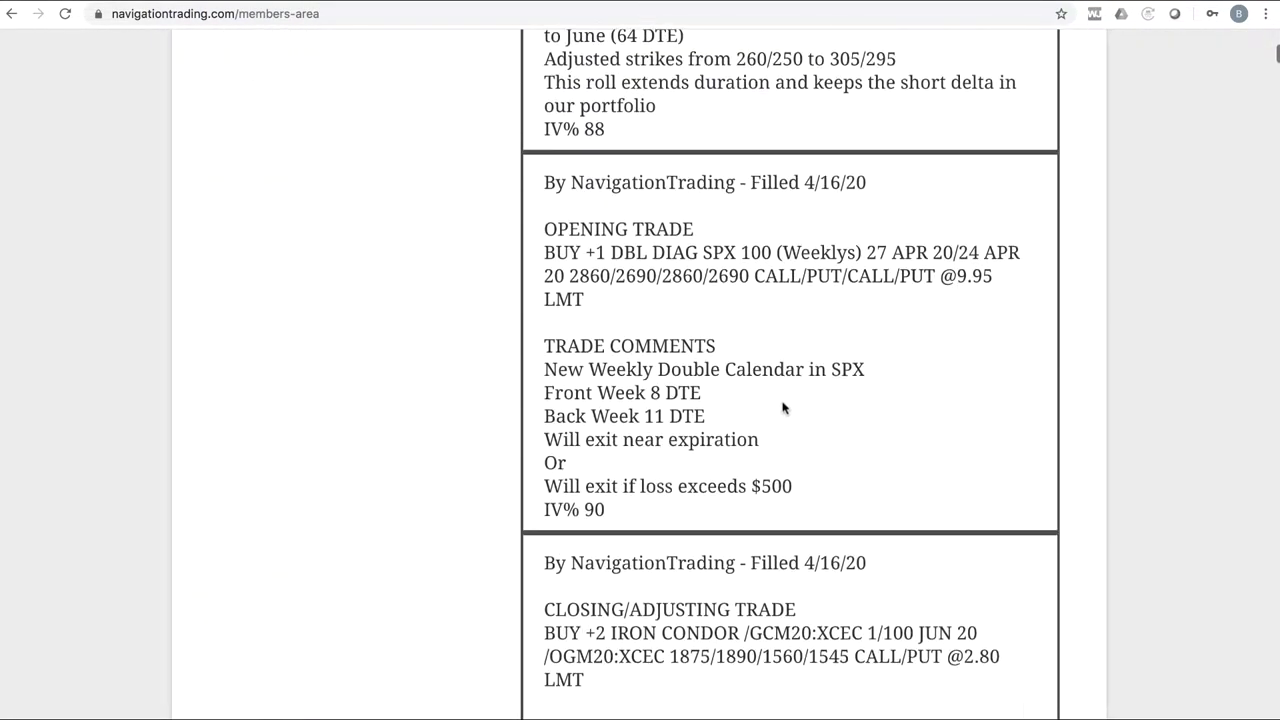
{"action": "scroll", "coordinate": [783, 408], "scroll_direction": "down", "scroll_amount": 10}
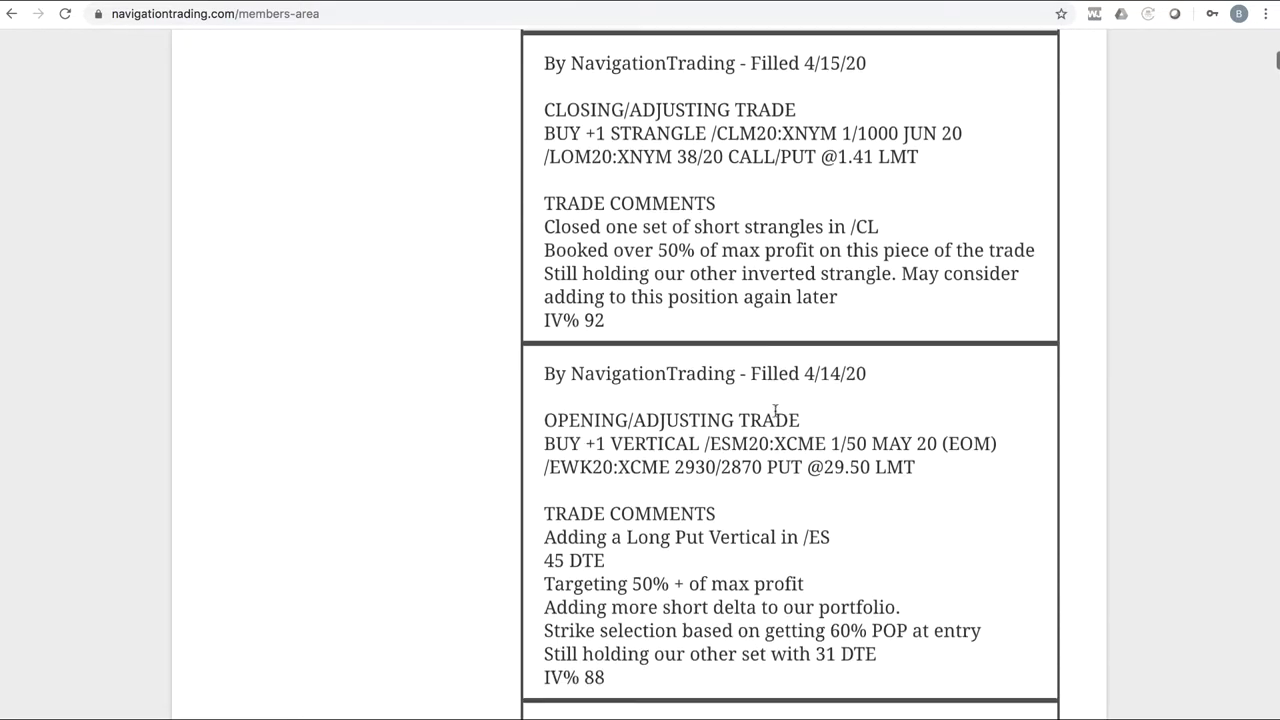
{"action": "scroll", "coordinate": [775, 410], "scroll_direction": "down", "scroll_amount": 10}
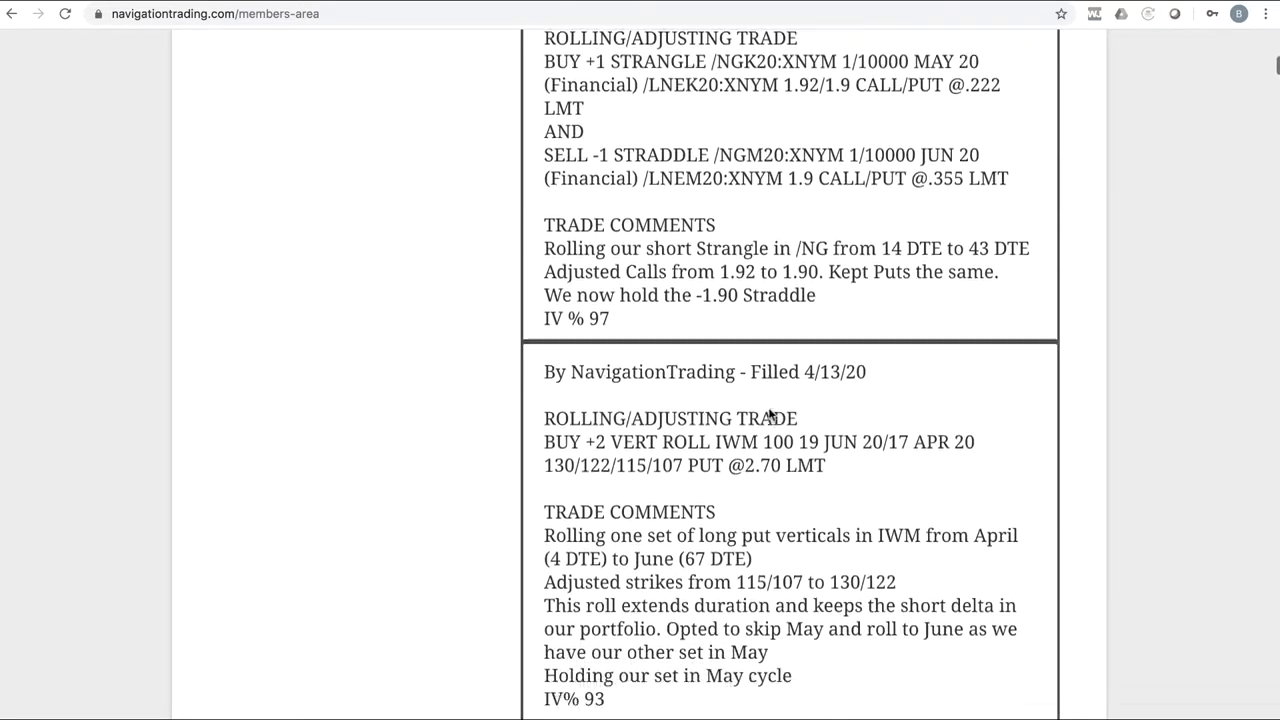
{"action": "scroll", "coordinate": [770, 413], "scroll_direction": "down", "scroll_amount": 4}
{"action": "scroll", "coordinate": [760, 412], "scroll_direction": "up", "scroll_amount": 4}
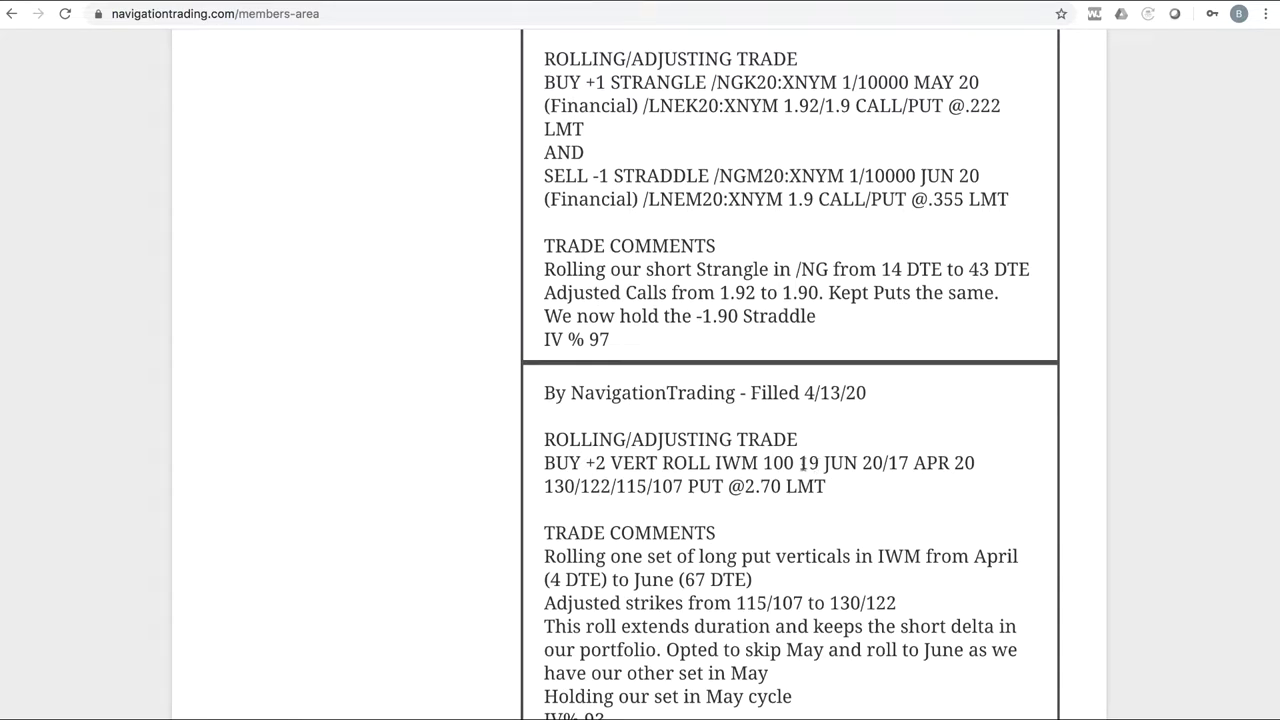
{"action": "scroll", "coordinate": [783, 460], "scroll_direction": "down", "scroll_amount": 1}
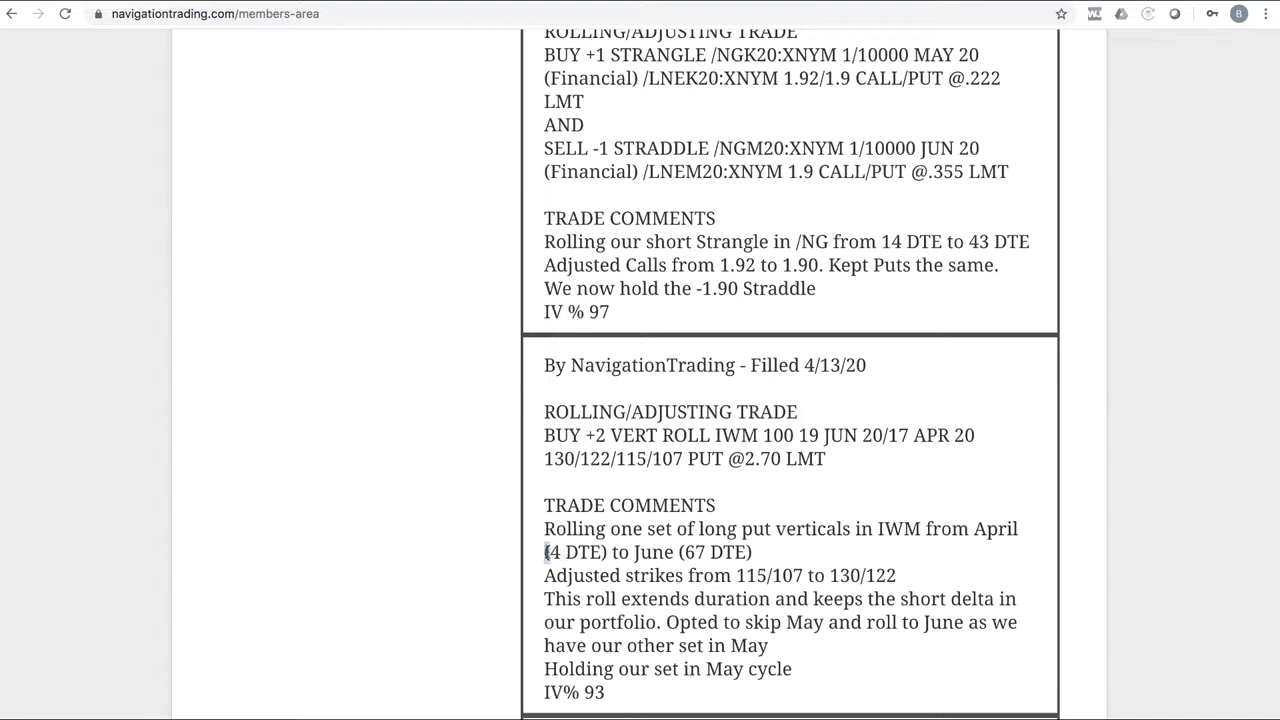
{"action": "left_click_drag", "start_coordinate": [546, 552], "coordinate": [752, 552]}
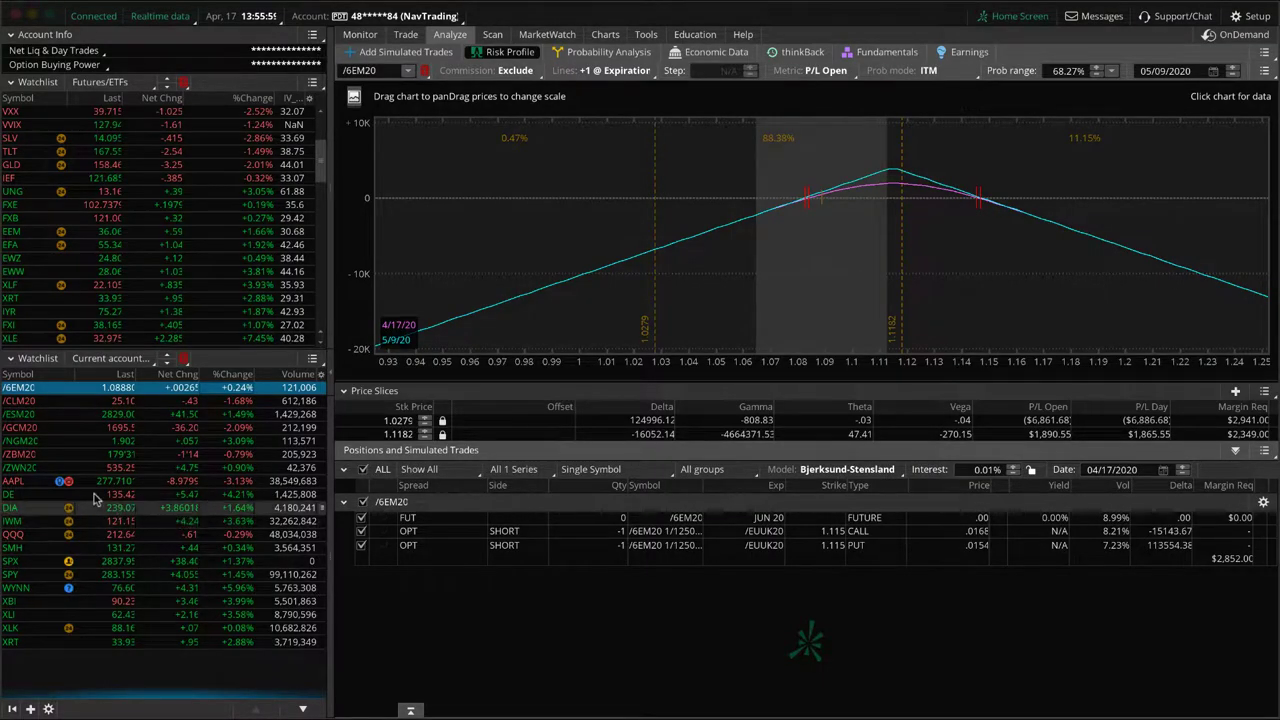
Load the IWM risk profile and rescale its chart to a 105–145 price range
{"action": "left_click", "coordinate": [26, 522]}
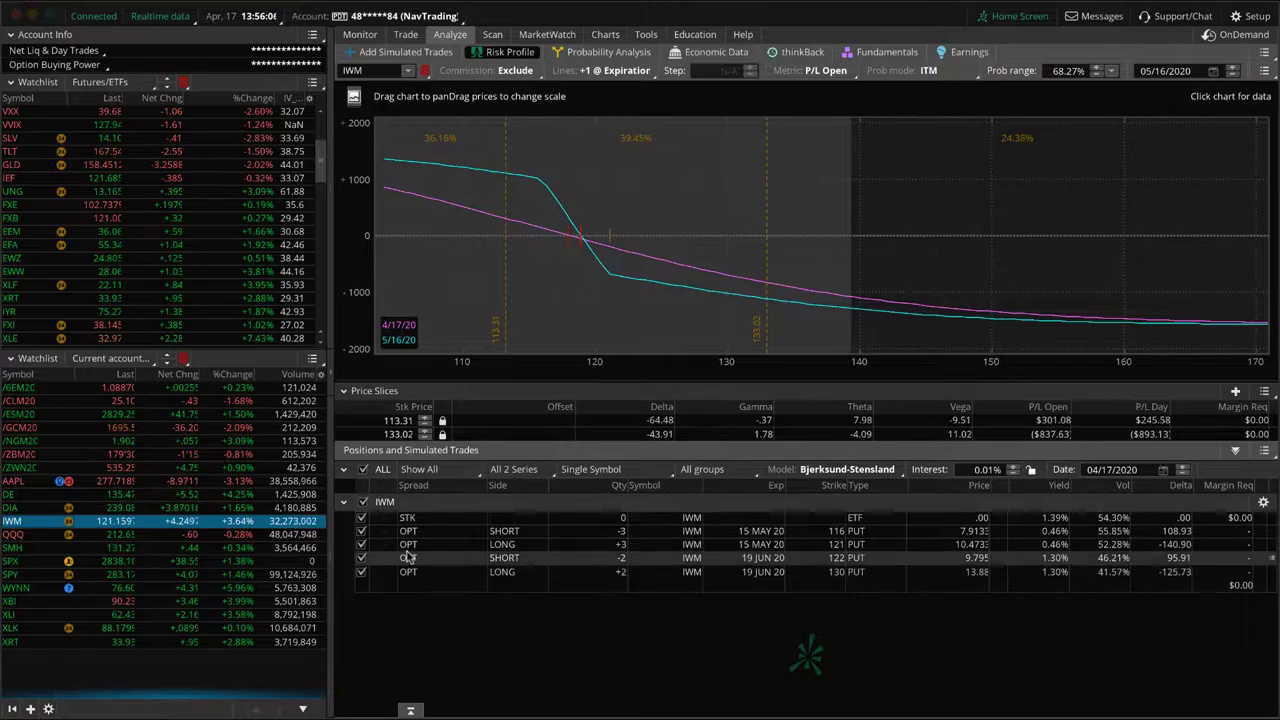
{"action": "left_click", "coordinate": [362, 531]}
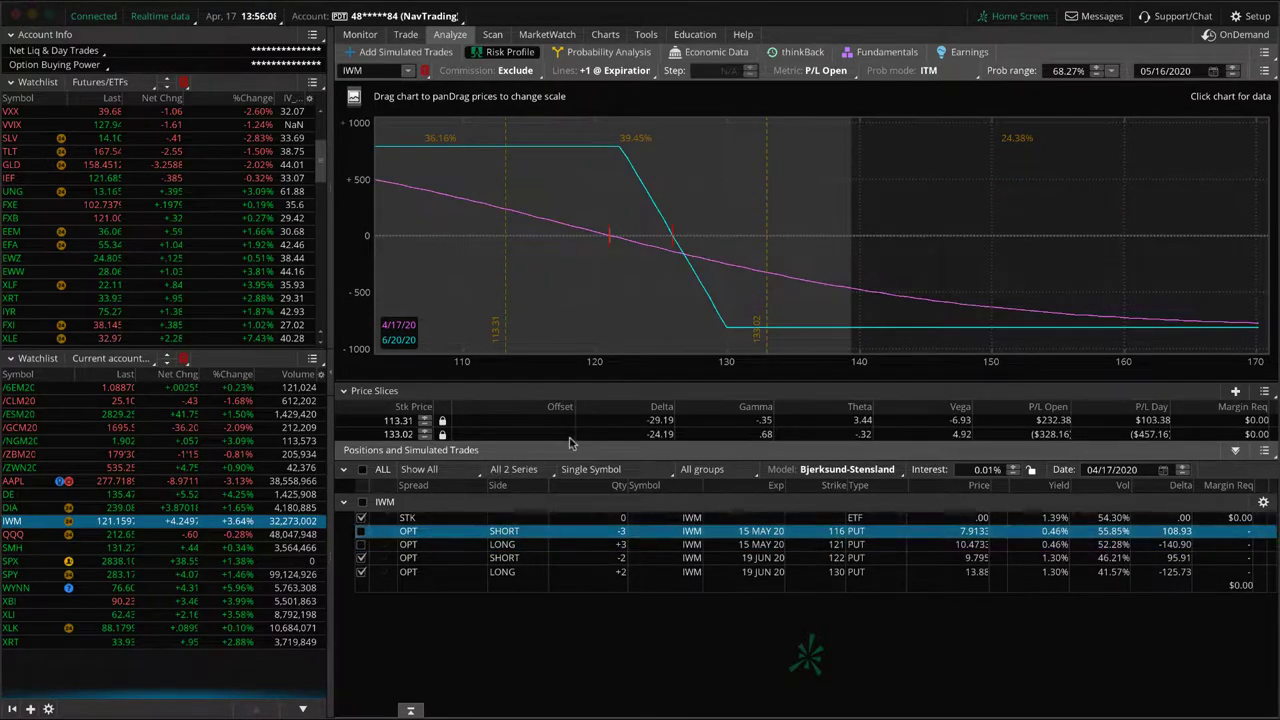
{"action": "left_click_drag", "start_coordinate": [710, 376], "coordinate": [894, 372]}
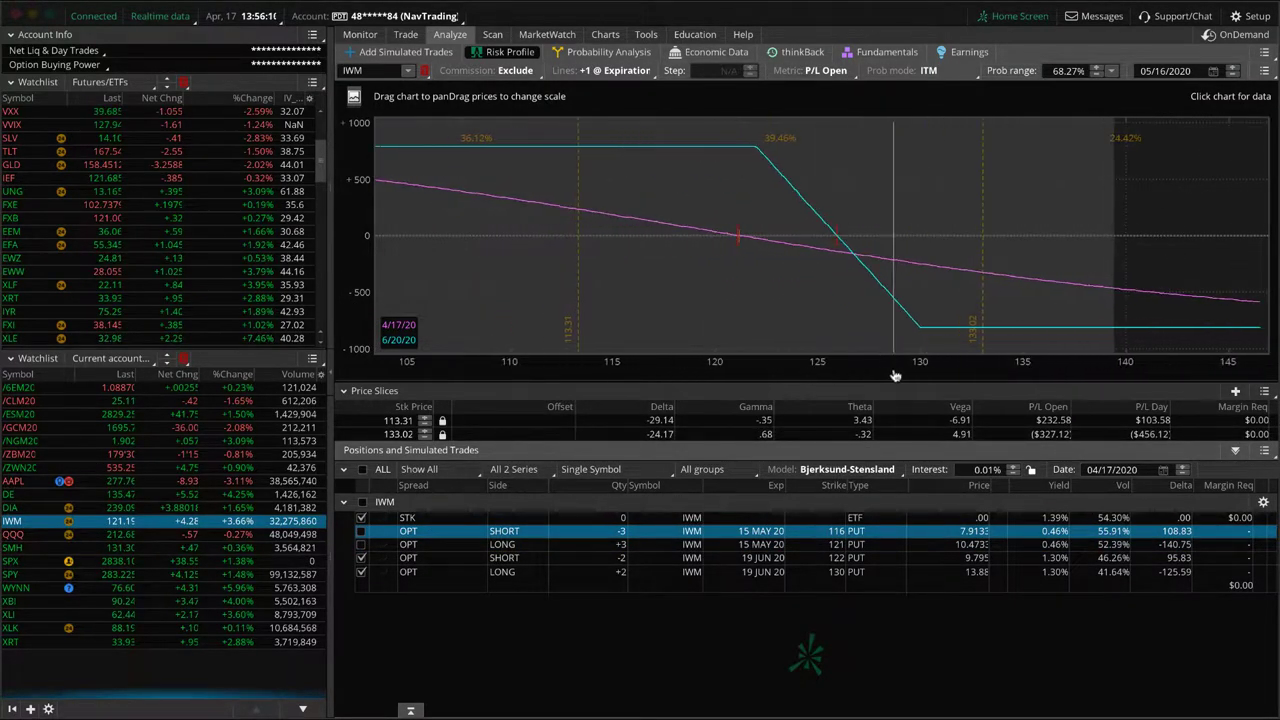
{"action": "left_click_drag", "start_coordinate": [859, 451], "coordinate": [860, 522]}
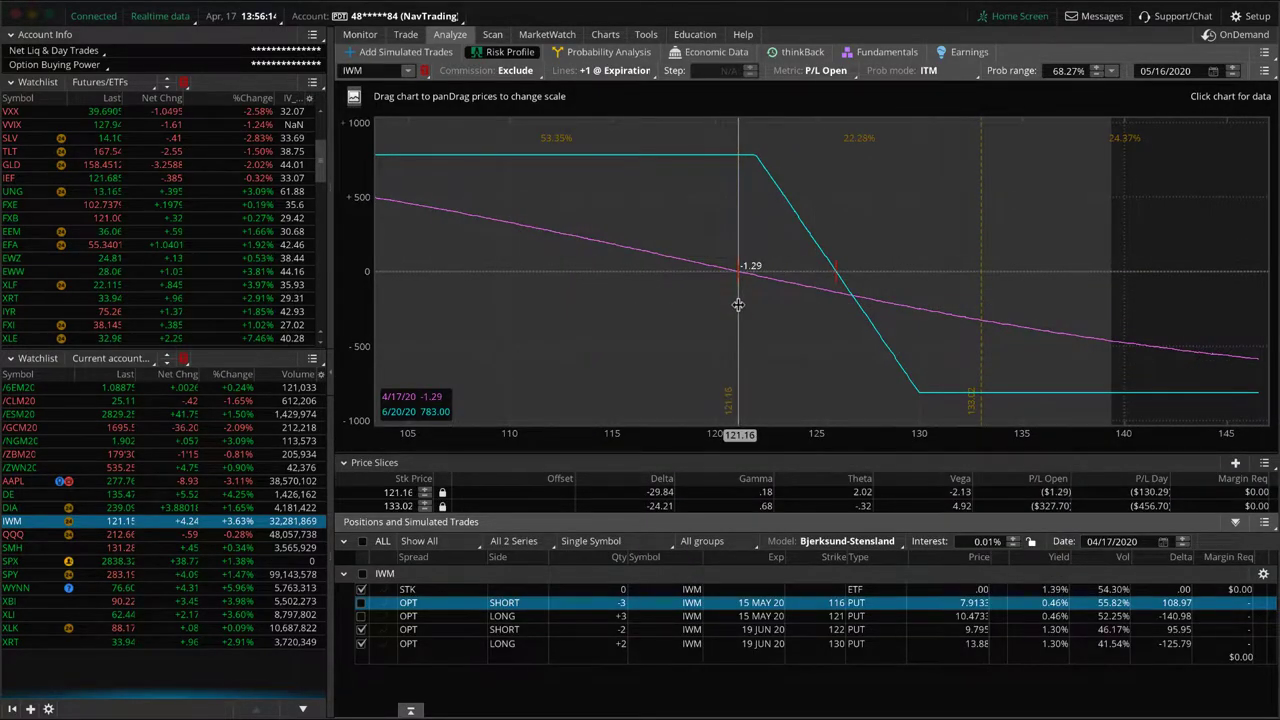
Keep only the May 121/116 puts in the analysis, excluding the June 130/122 puts
{"action": "left_click", "coordinate": [361, 644]}
{"action": "left_click", "coordinate": [361, 630]}
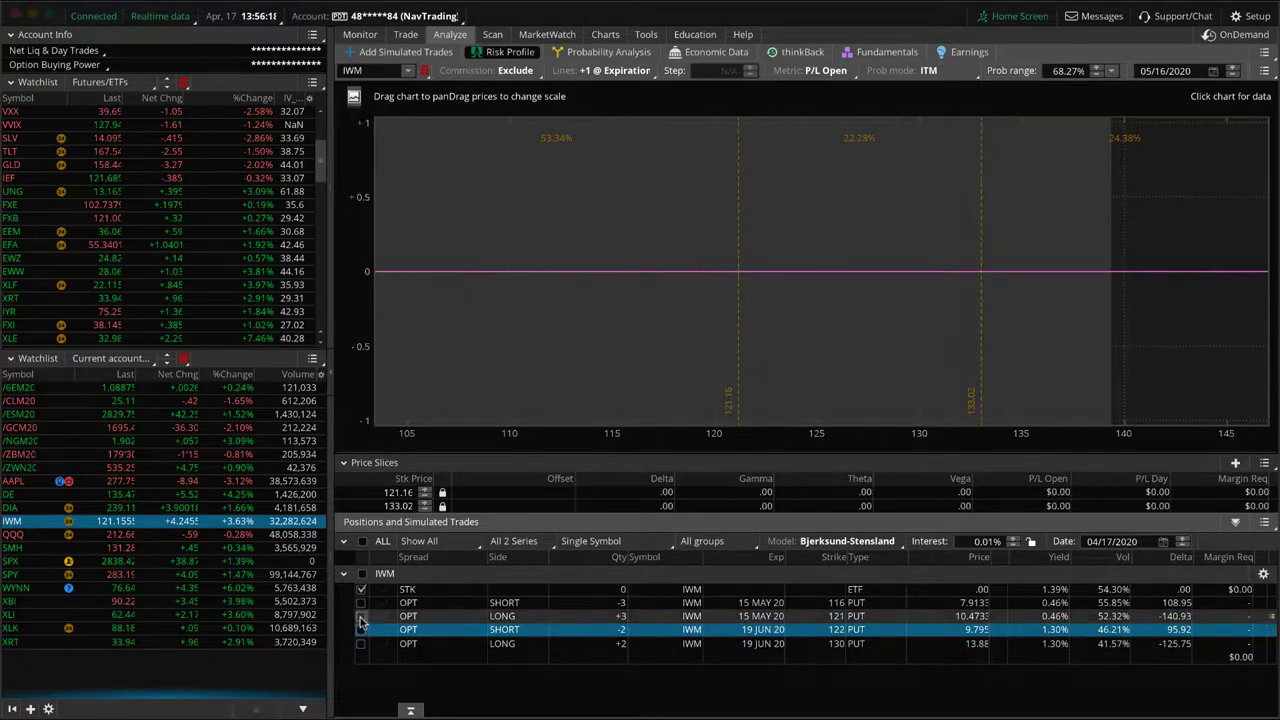
{"action": "left_click", "coordinate": [361, 616]}
{"action": "left_click", "coordinate": [361, 603]}
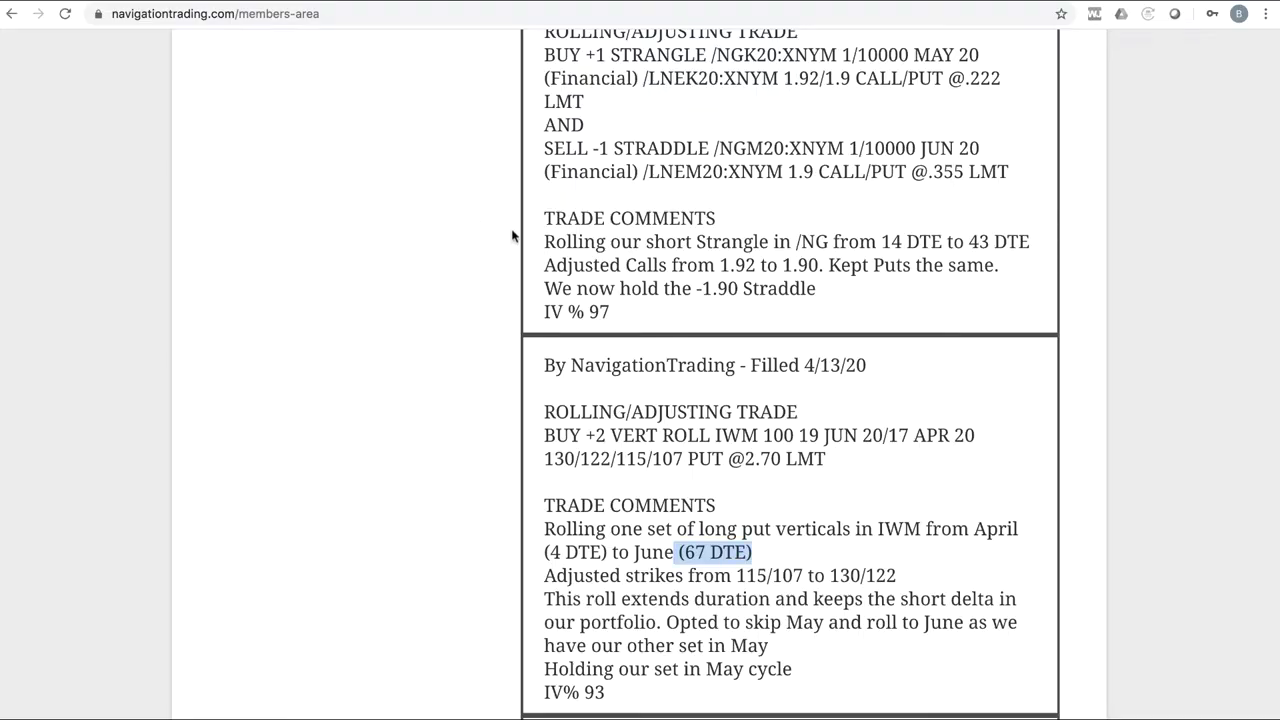
Highlight /NG, the 1.92 call strike, 43 DTE, and the .222 and .355 prices
{"action": "scroll", "coordinate": [516, 229], "scroll_direction": "up", "scroll_amount": 2}
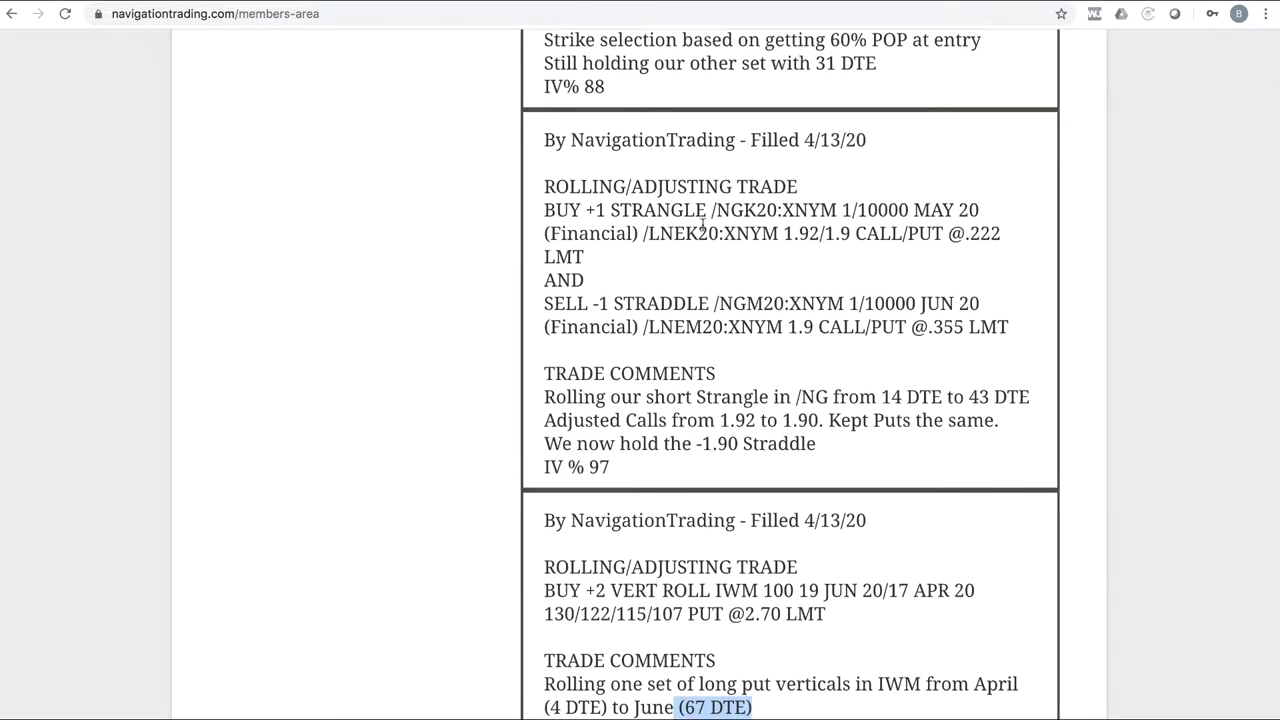
{"action": "left_click_drag", "start_coordinate": [743, 210], "coordinate": [714, 210]}
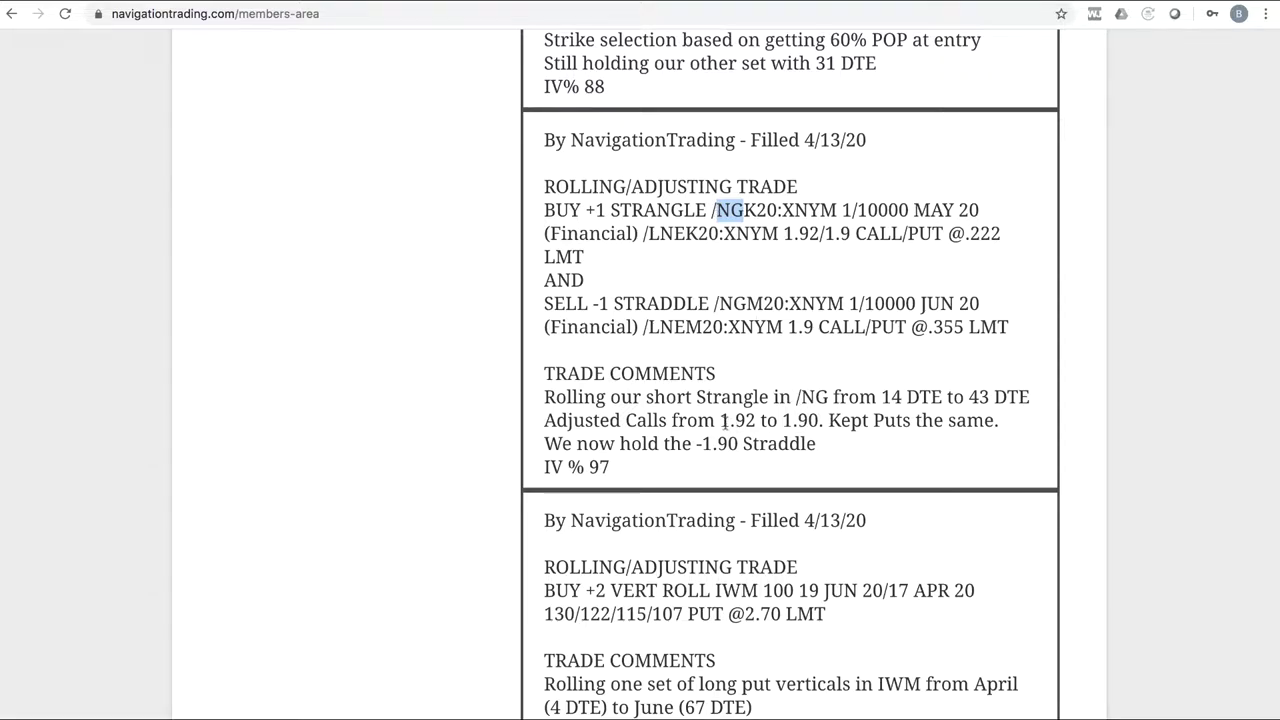
{"action": "left_click_drag", "start_coordinate": [718, 421], "coordinate": [818, 421]}
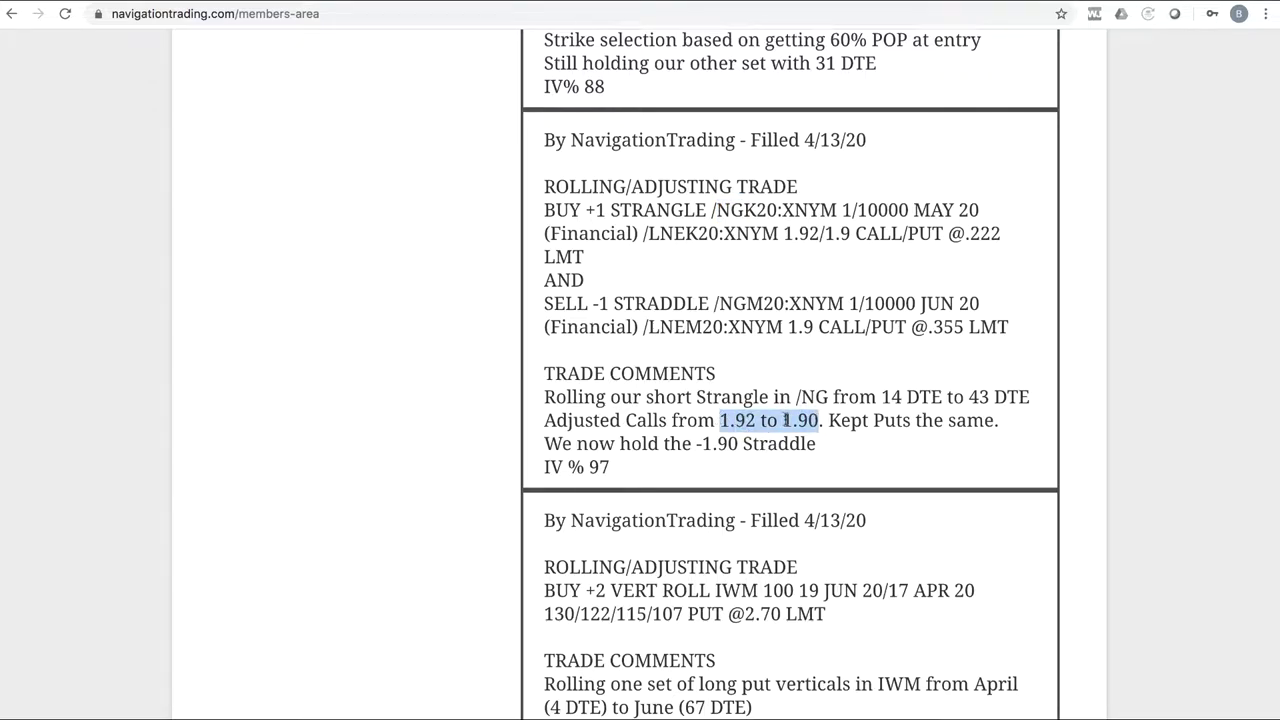
{"action": "left_click", "coordinate": [785, 420]}
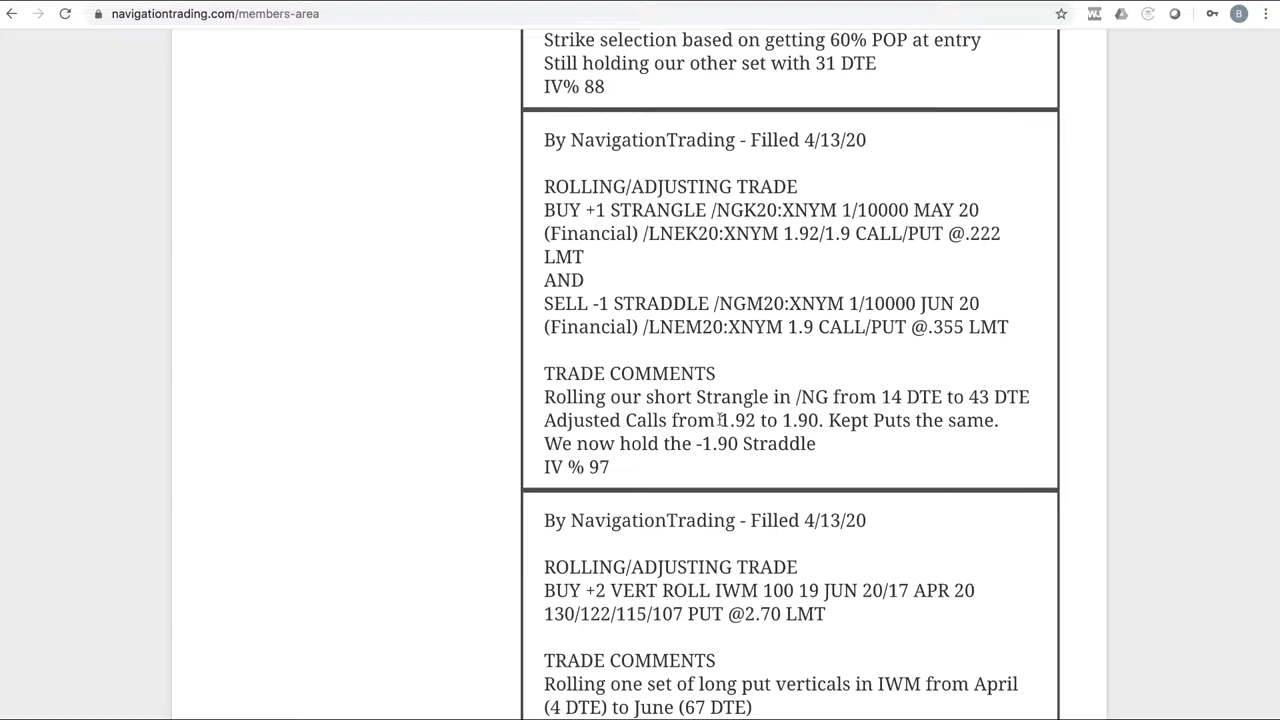
{"action": "left_click_drag", "start_coordinate": [719, 420], "coordinate": [756, 421]}
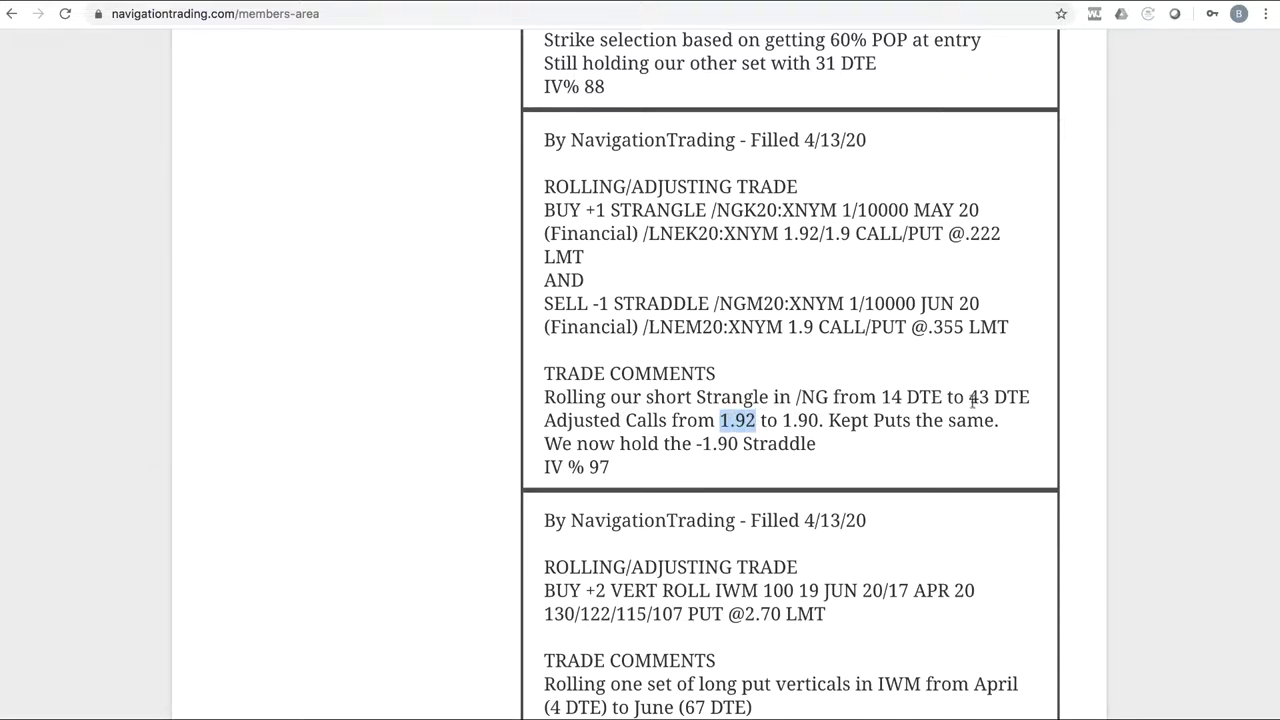
{"action": "left_click_drag", "start_coordinate": [969, 398], "coordinate": [1031, 402]}
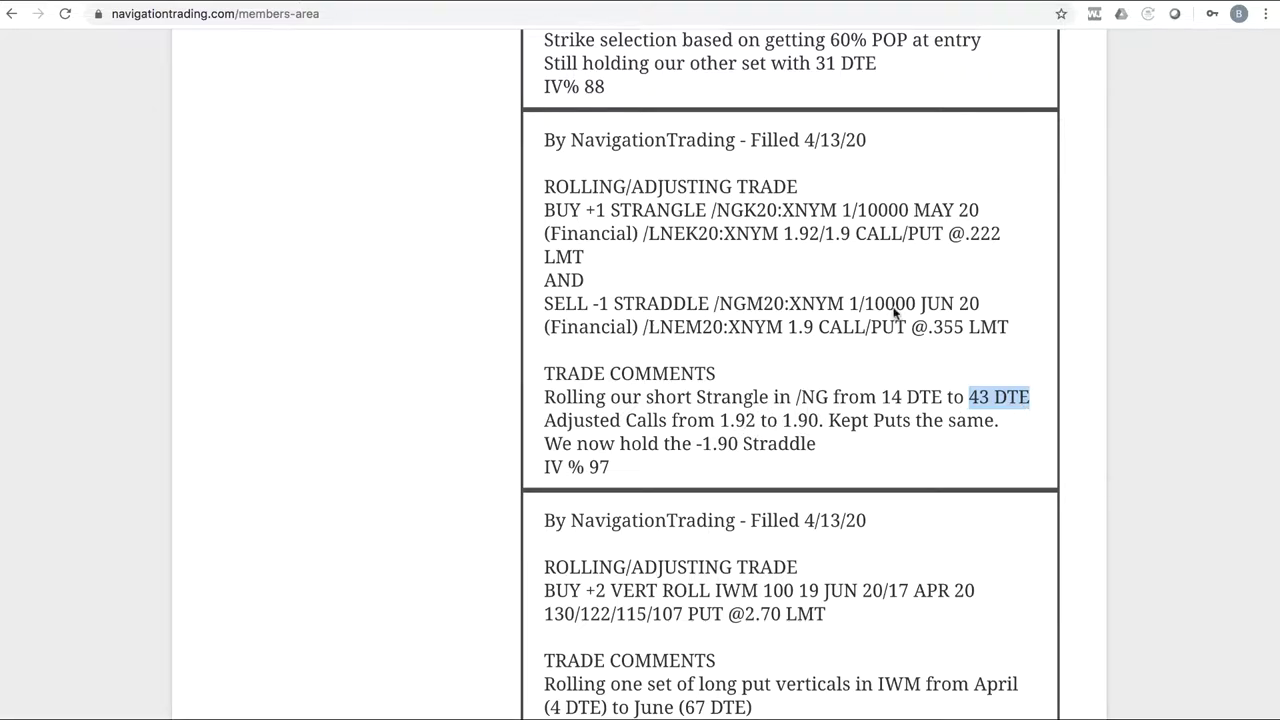
{"action": "left_click_drag", "start_coordinate": [965, 236], "coordinate": [1000, 234]}
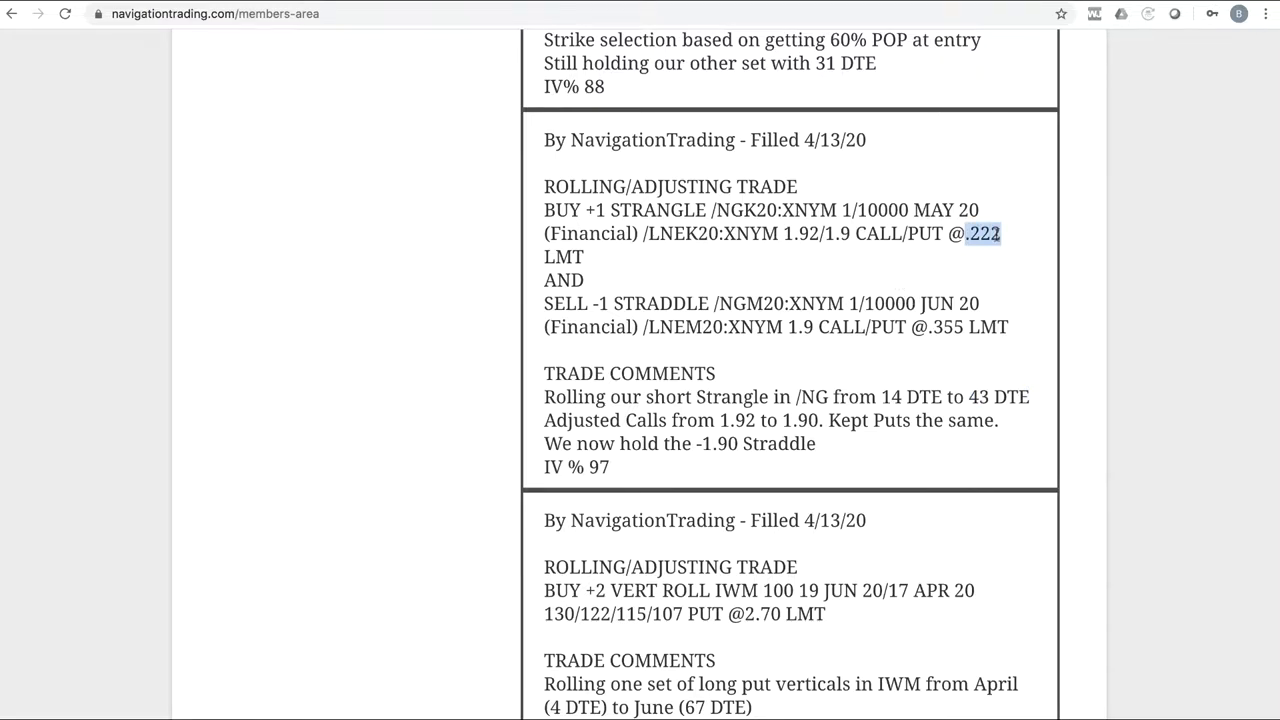
{"action": "left_click_drag", "start_coordinate": [929, 331], "coordinate": [963, 331]}
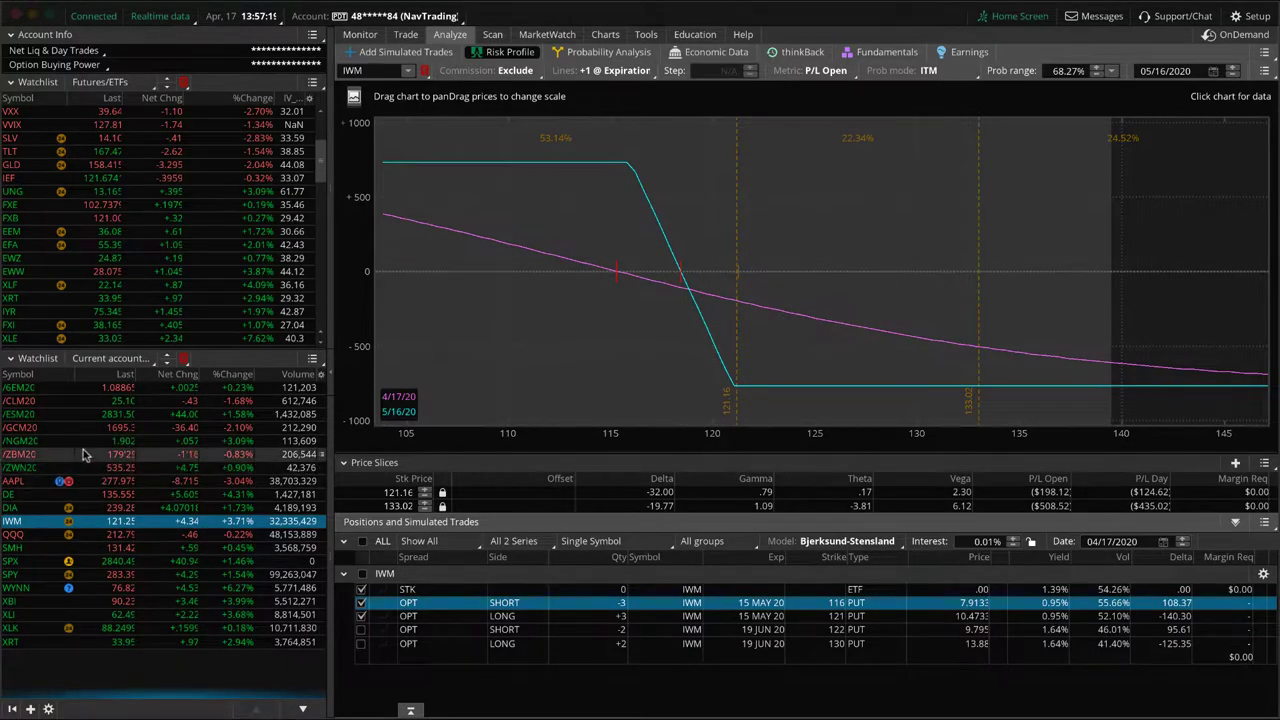
Load the /NGM20 position's risk profile from the watchlist
{"action": "left_click", "coordinate": [88, 441]}
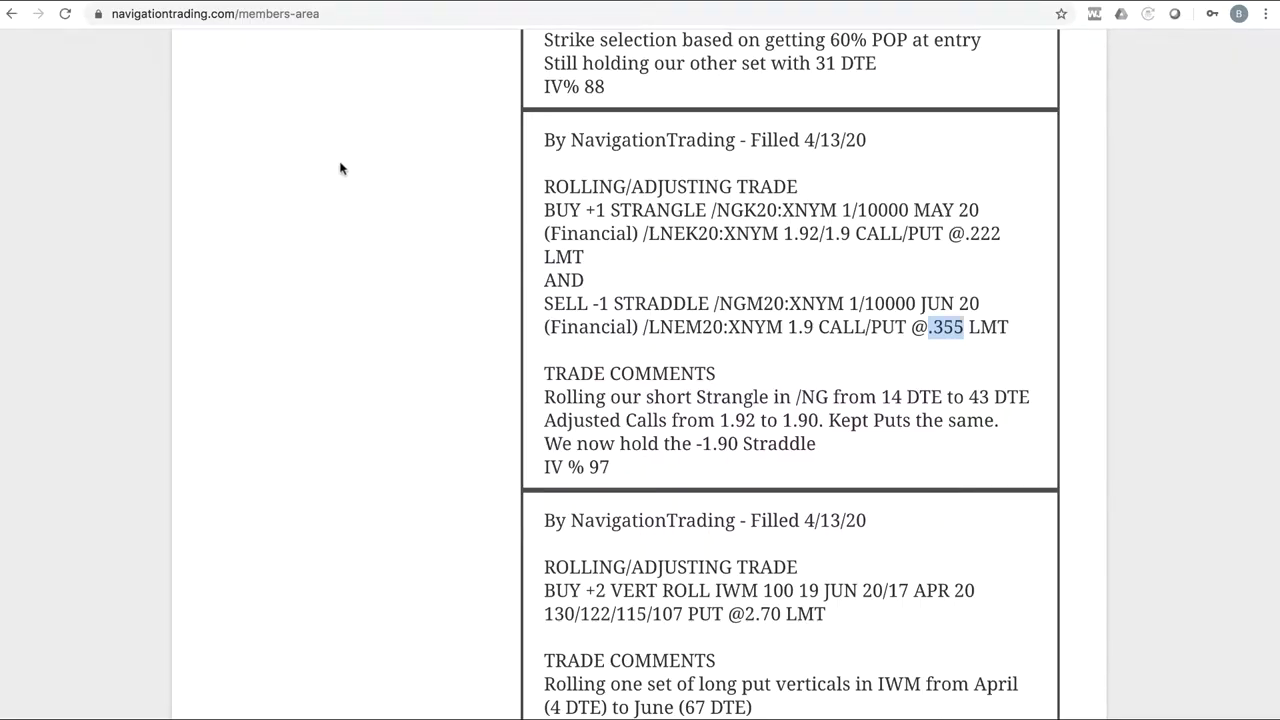
Scroll up to the 4/14/20 /ES alert and highlight 'Long Put Vertical in /ES'
{"action": "scroll", "coordinate": [672, 325], "scroll_direction": "up", "scroll_amount": 4}
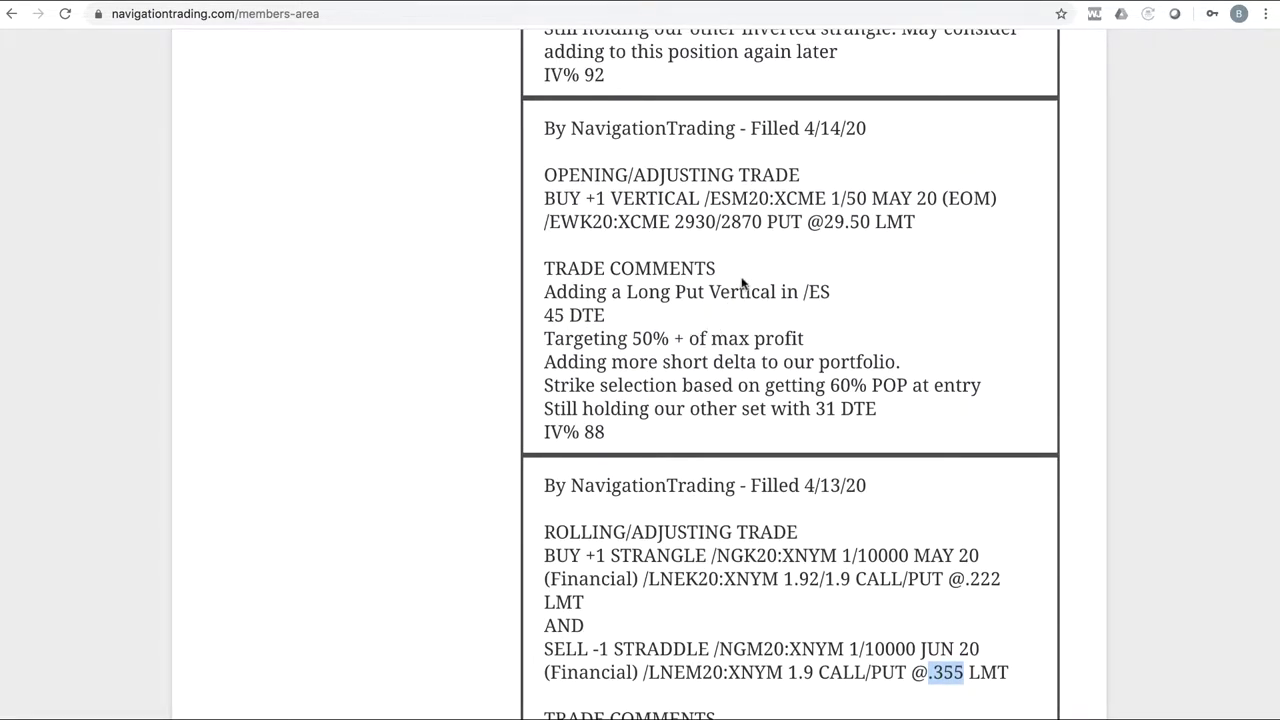
{"action": "left_click_drag", "start_coordinate": [628, 291], "coordinate": [834, 292]}
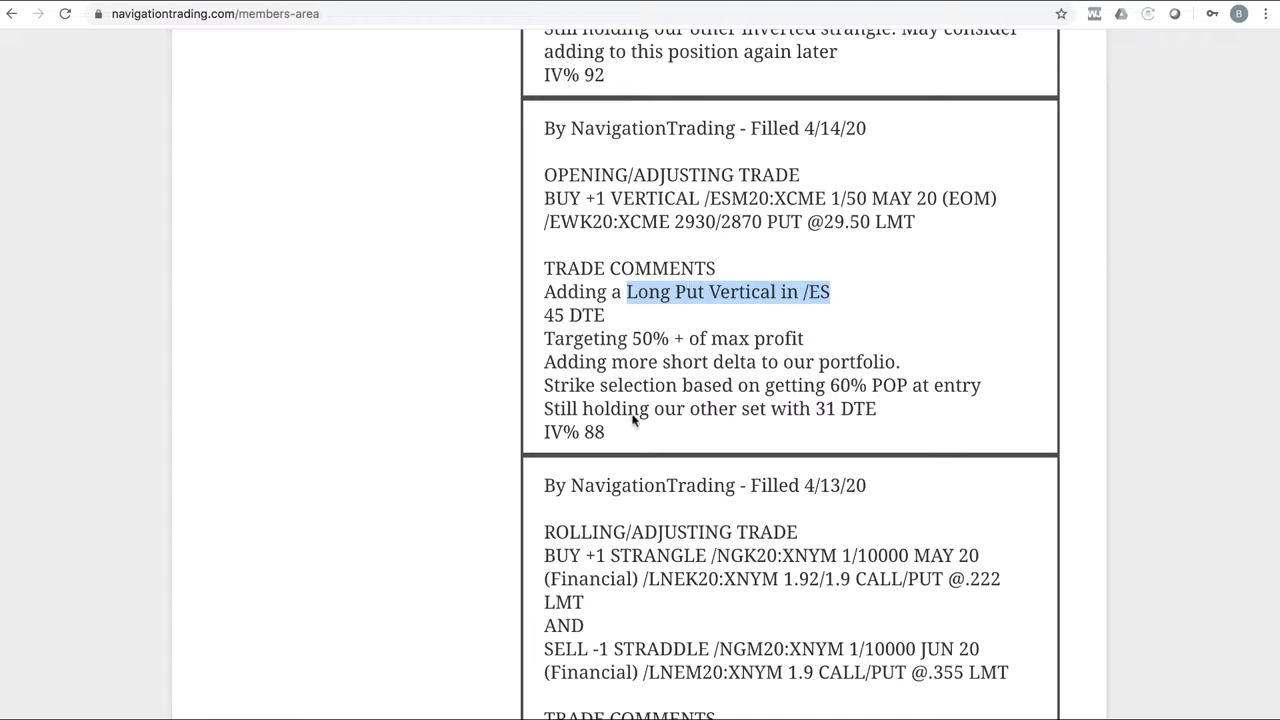
Back in thinkorswim, load the /ESM20 risk profile and pan toward lower /ES prices
{"action": "key", "text": "super+Tab"}
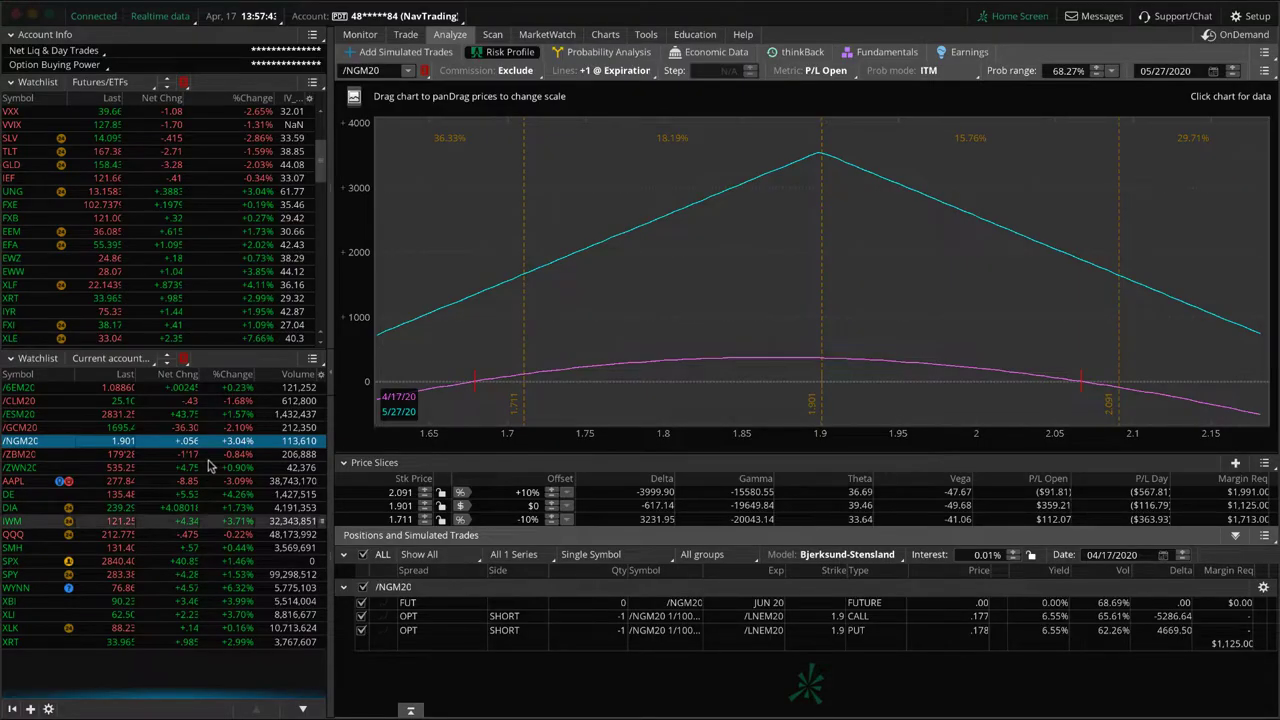
{"action": "left_click", "coordinate": [172, 414]}
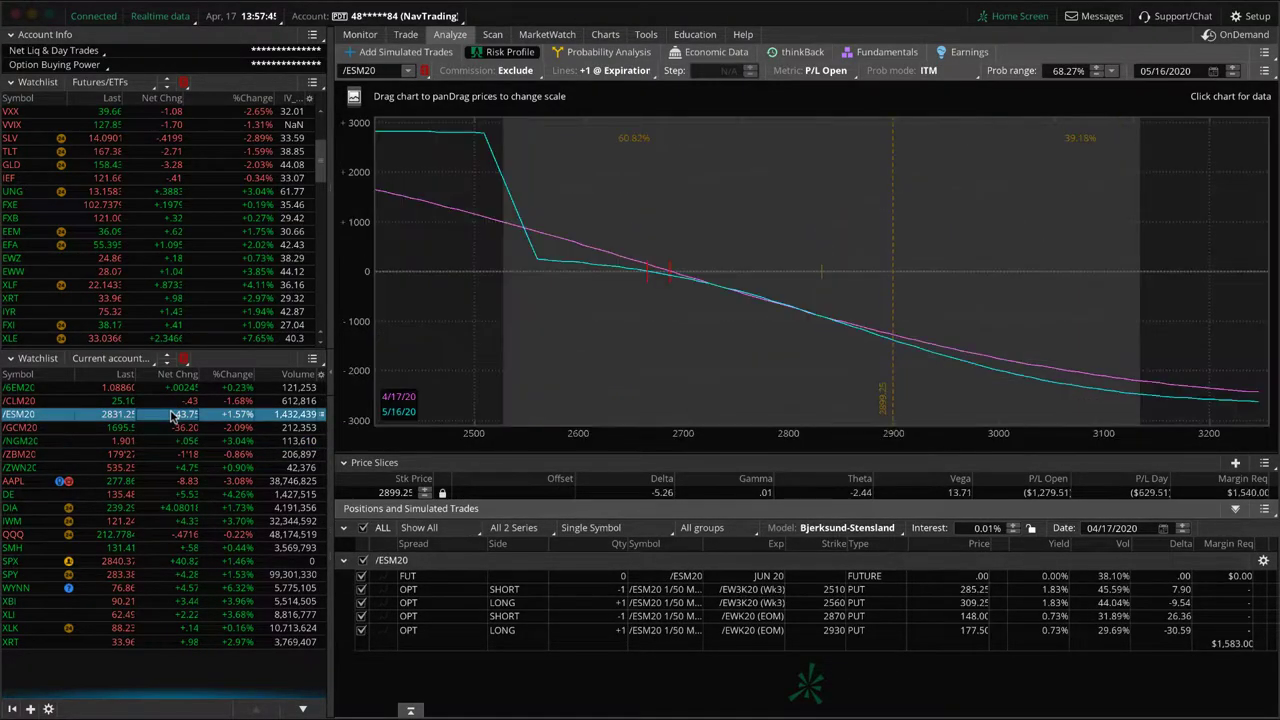
{"action": "left_click", "coordinate": [361, 616]}
{"action": "left_click", "coordinate": [361, 631]}
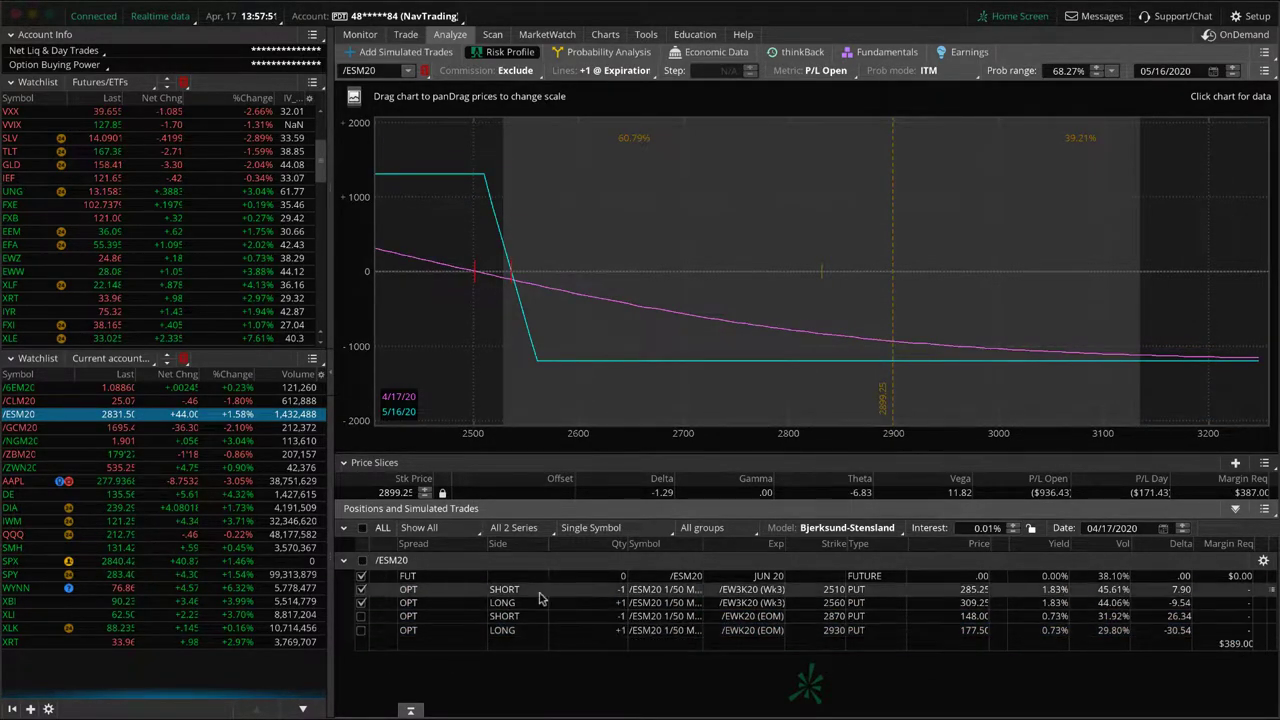
{"action": "left_click_drag", "start_coordinate": [522, 414], "coordinate": [675, 414]}
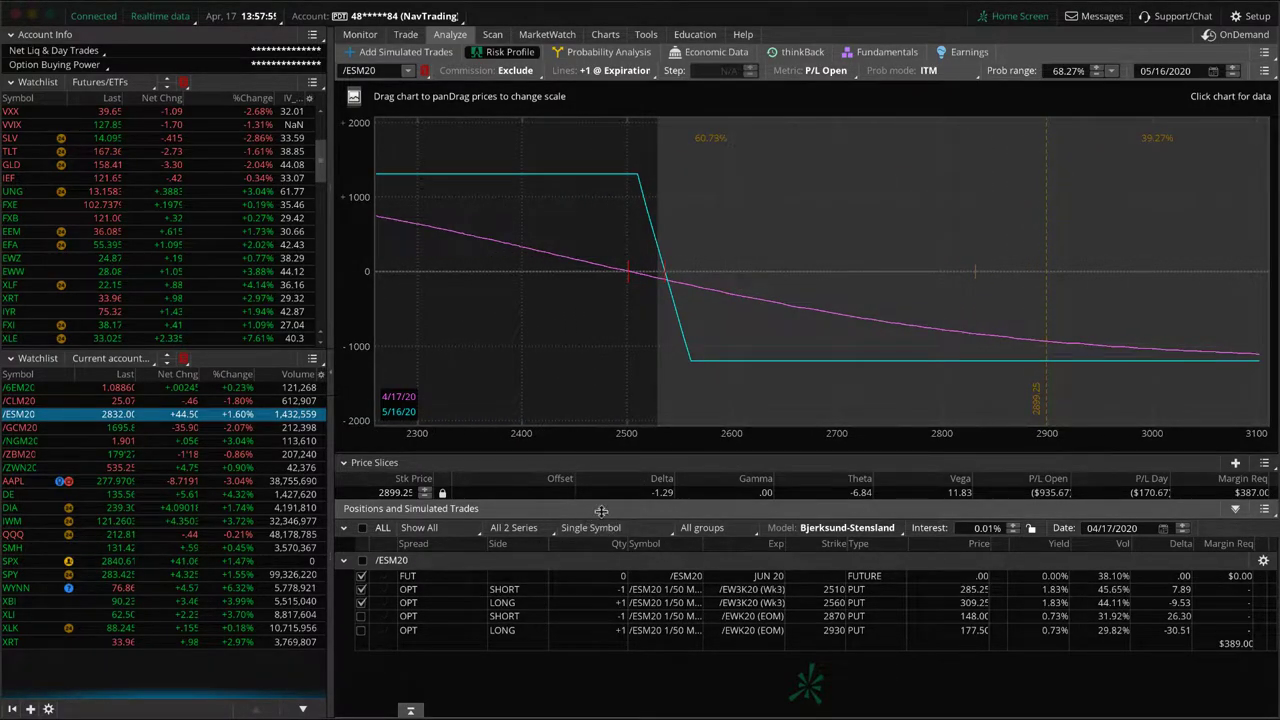
Plot only the 2930/2870 put vertical, dropping the 2510 and 2560 puts, slice at 2832.25
{"action": "left_click", "coordinate": [361, 589]}
{"action": "left_click", "coordinate": [361, 602]}
{"action": "left_click", "coordinate": [361, 616]}
{"action": "left_click", "coordinate": [361, 630]}
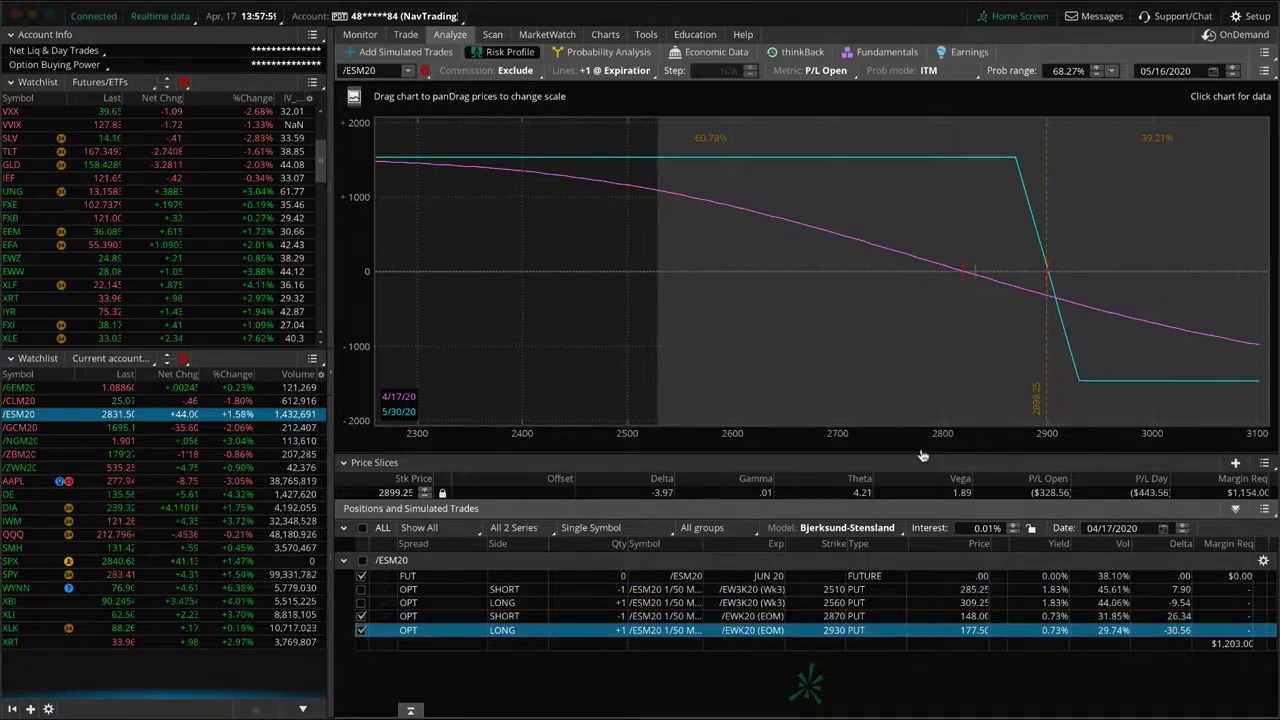
{"action": "left_click", "coordinate": [977, 284]}
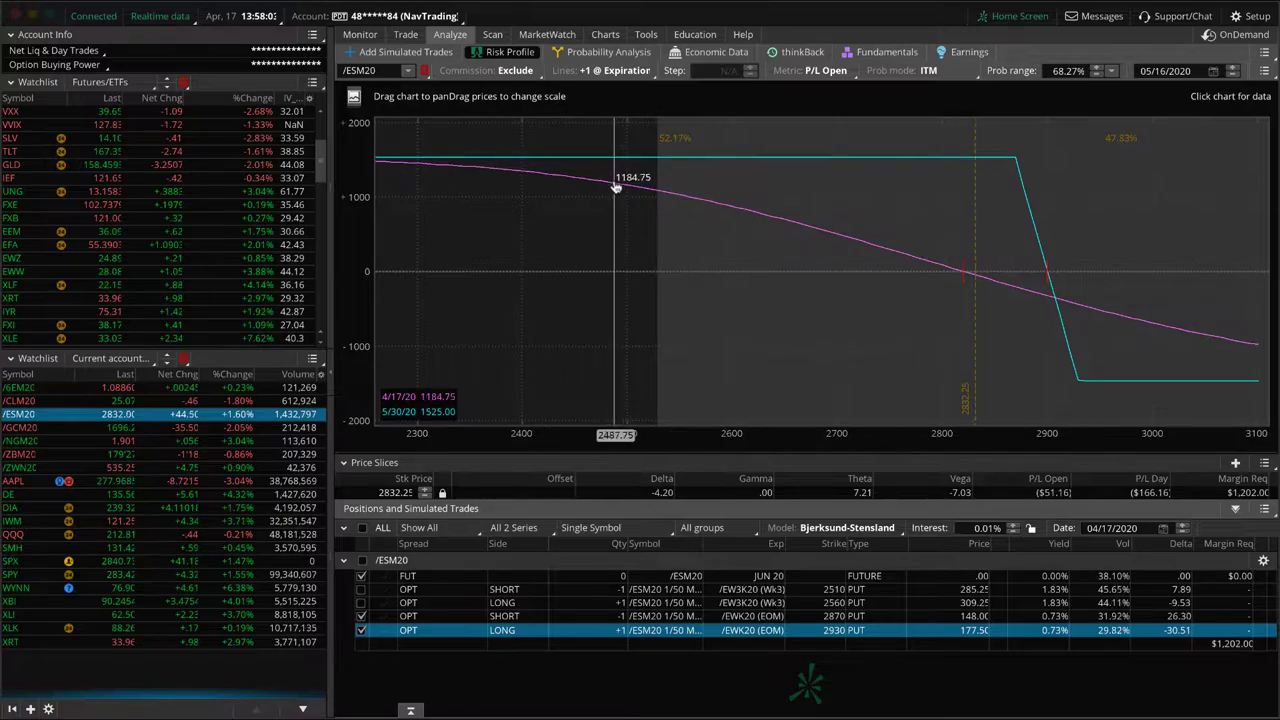
Remove the Fibonacci retracement drawing from the /ESM20 daily chart
{"action": "left_click", "coordinate": [597, 36]}
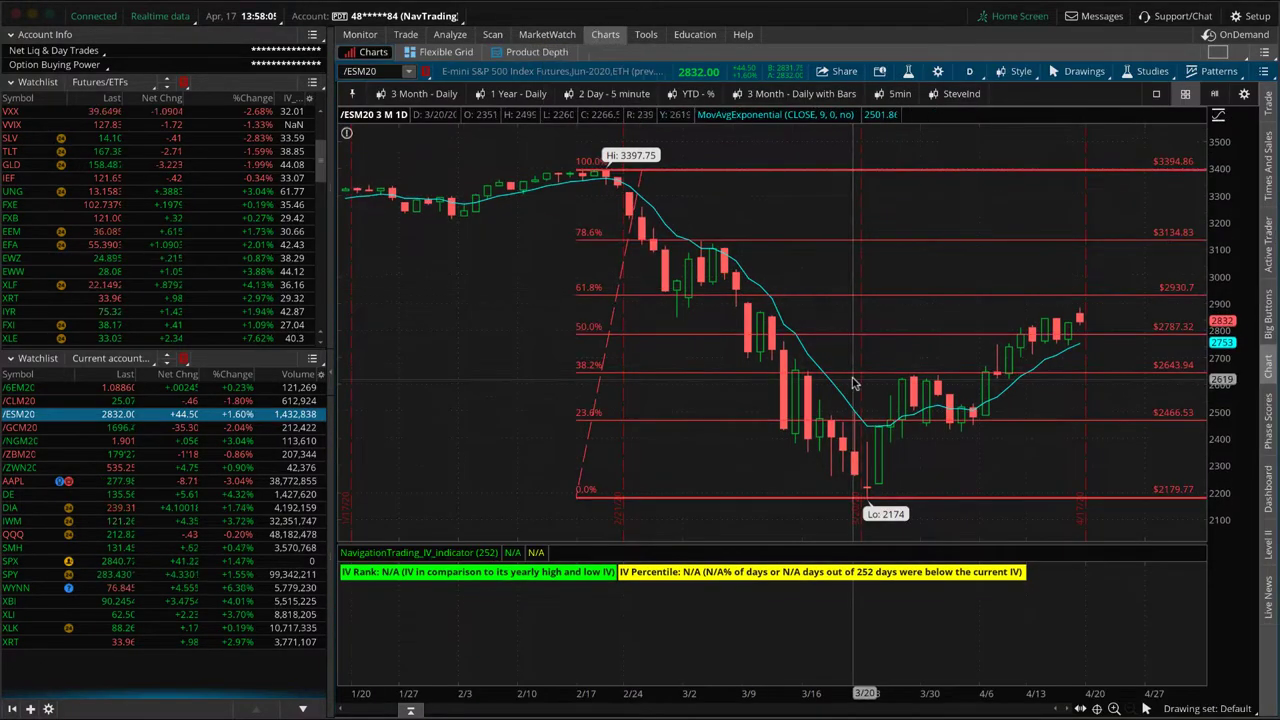
{"action": "right_click", "coordinate": [969, 172]}
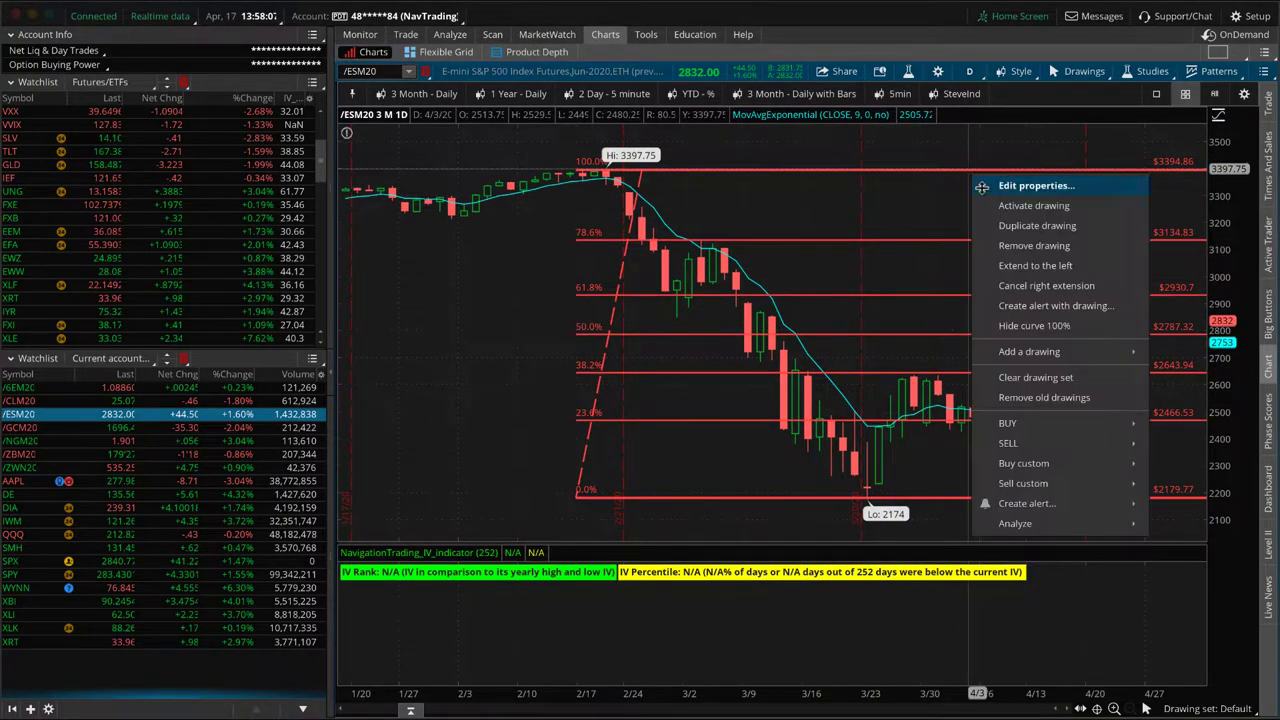
{"action": "left_click", "coordinate": [1012, 246]}
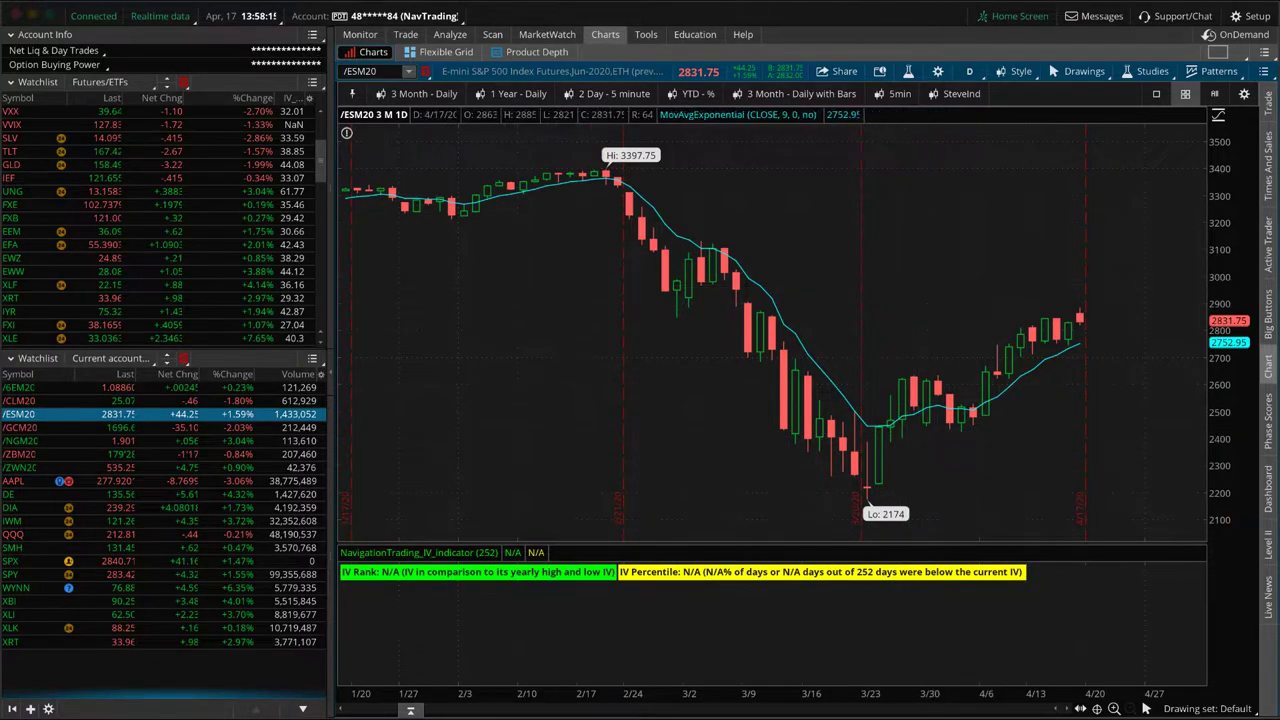
With ScreenBrush's brush, mark the March sell-off bottom, SPX's net change and the /ESM20 decline
{"action": "left_click", "coordinate": [1250, 16]}
{"action": "left_click", "coordinate": [1250, 16]}
{"action": "key", "text": "b"}
{"action": "left_click", "coordinate": [932, 2]}
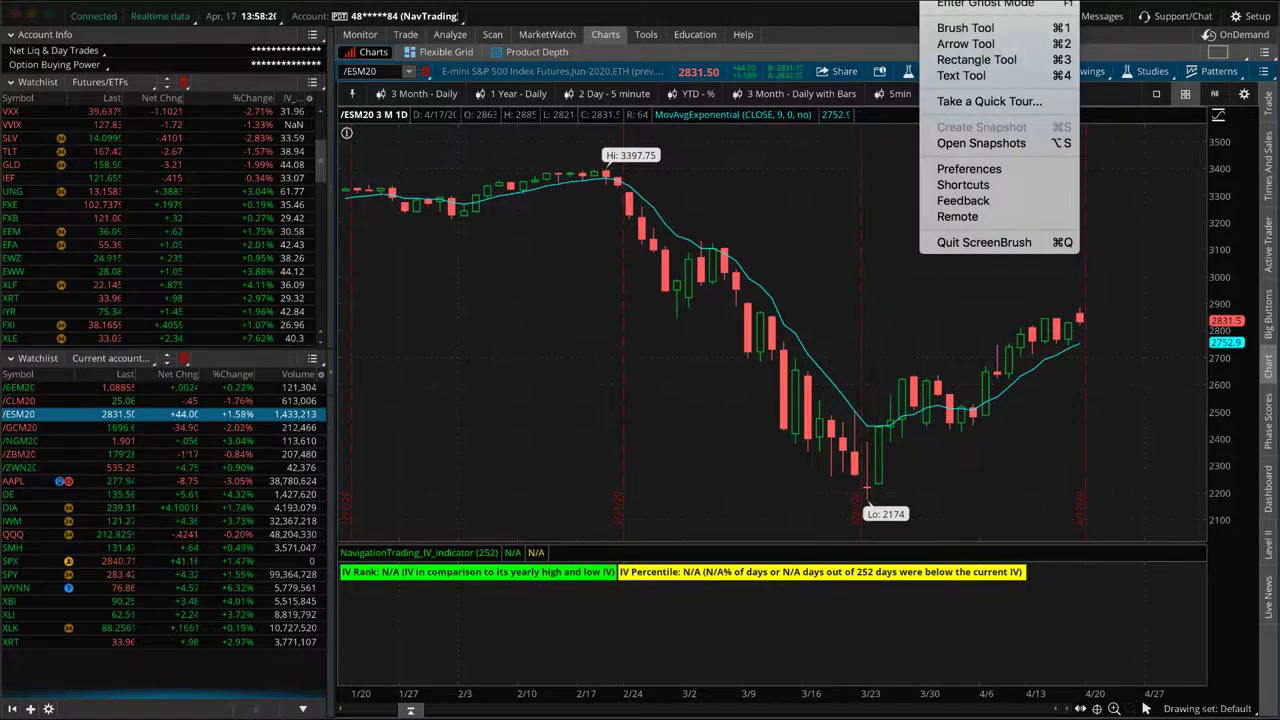
{"action": "left_click", "coordinate": [960, 6]}
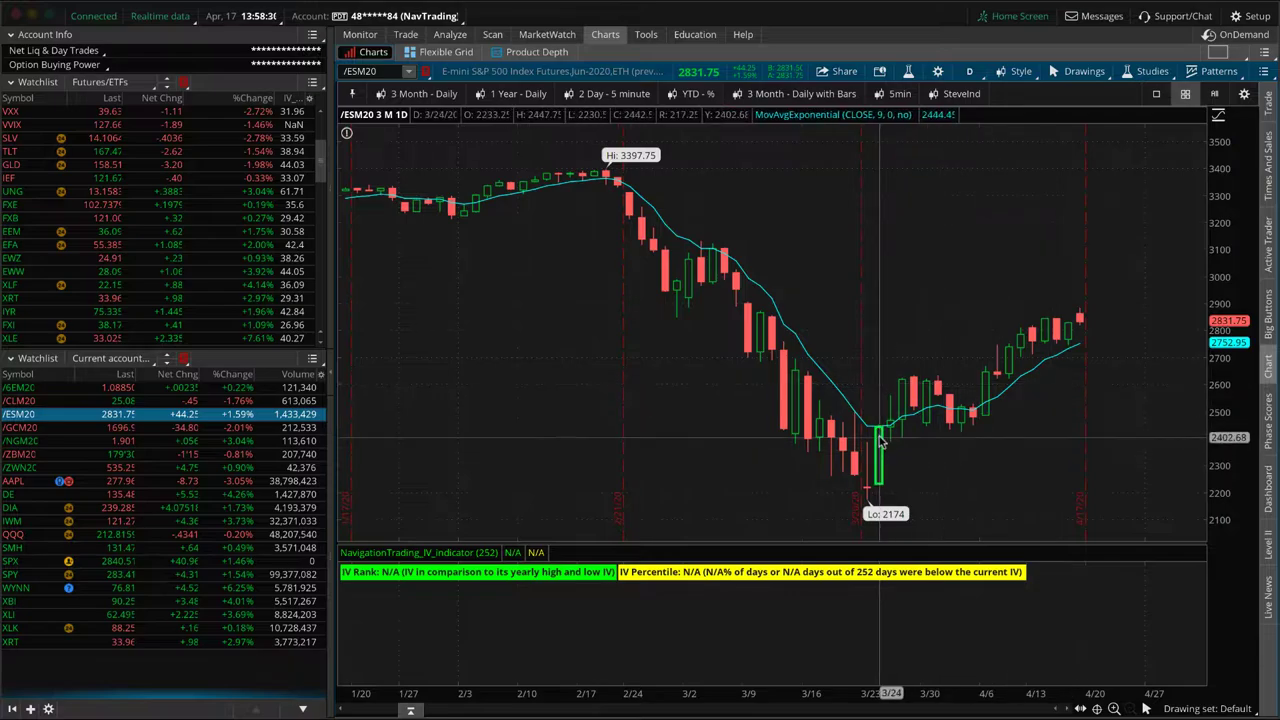
{"action": "mouse_move", "coordinate": [870, 428]}
{"action": "left_mouse_down"}
{"action": "mouse_move", "coordinate": [906, 428]}
{"action": "mouse_move", "coordinate": [912, 390]}
{"action": "mouse_move", "coordinate": [1012, 380]}
{"action": "mouse_move", "coordinate": [1012, 357]}
{"action": "mouse_move", "coordinate": [1066, 332]}
{"action": "left_mouse_up"}
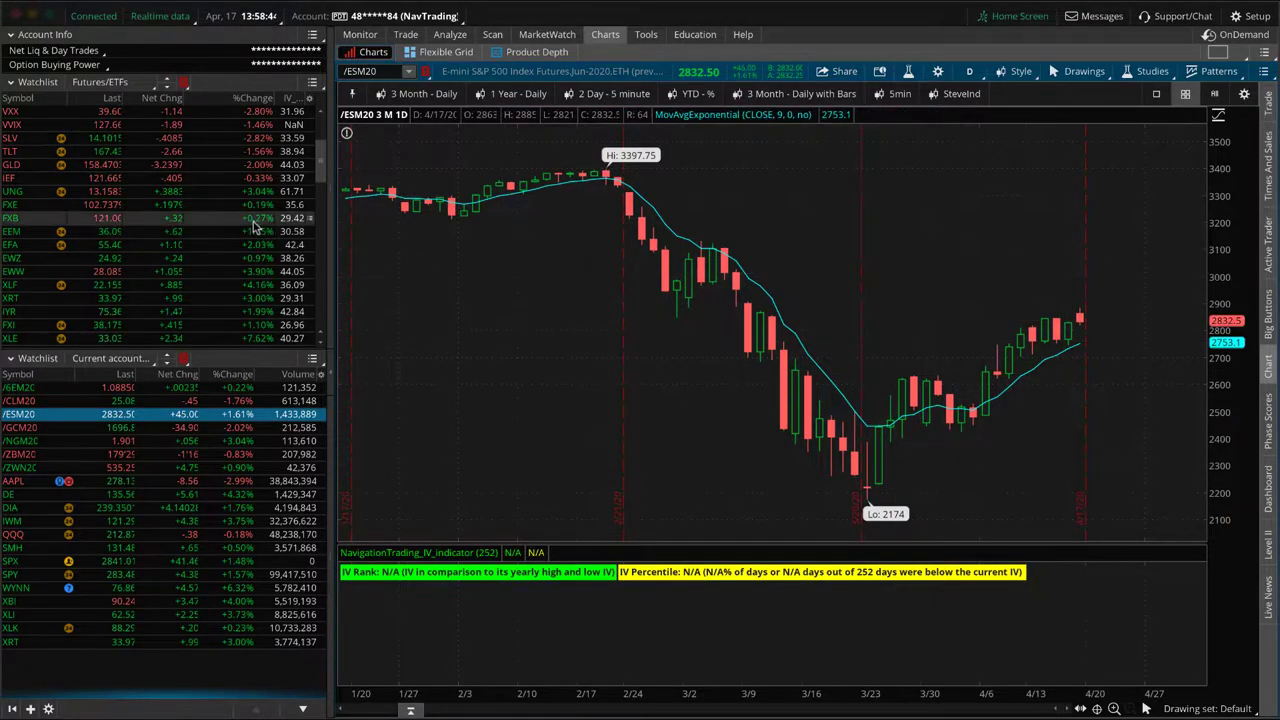
{"action": "scroll", "coordinate": [252, 222], "scroll_direction": "up", "scroll_amount": 3}
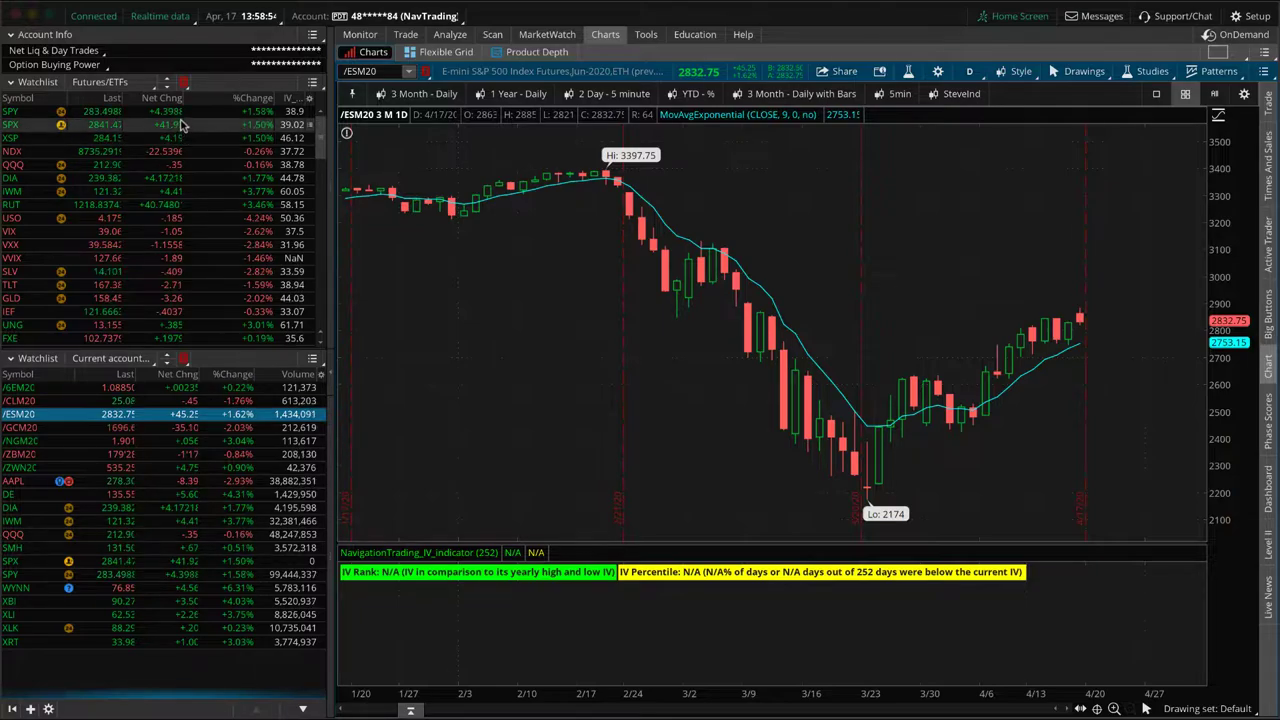
{"action": "mouse_move", "coordinate": [180, 124]}
{"action": "left_mouse_down"}
{"action": "mouse_move", "coordinate": [152, 126]}
{"action": "mouse_move", "coordinate": [180, 120]}
{"action": "left_mouse_up"}
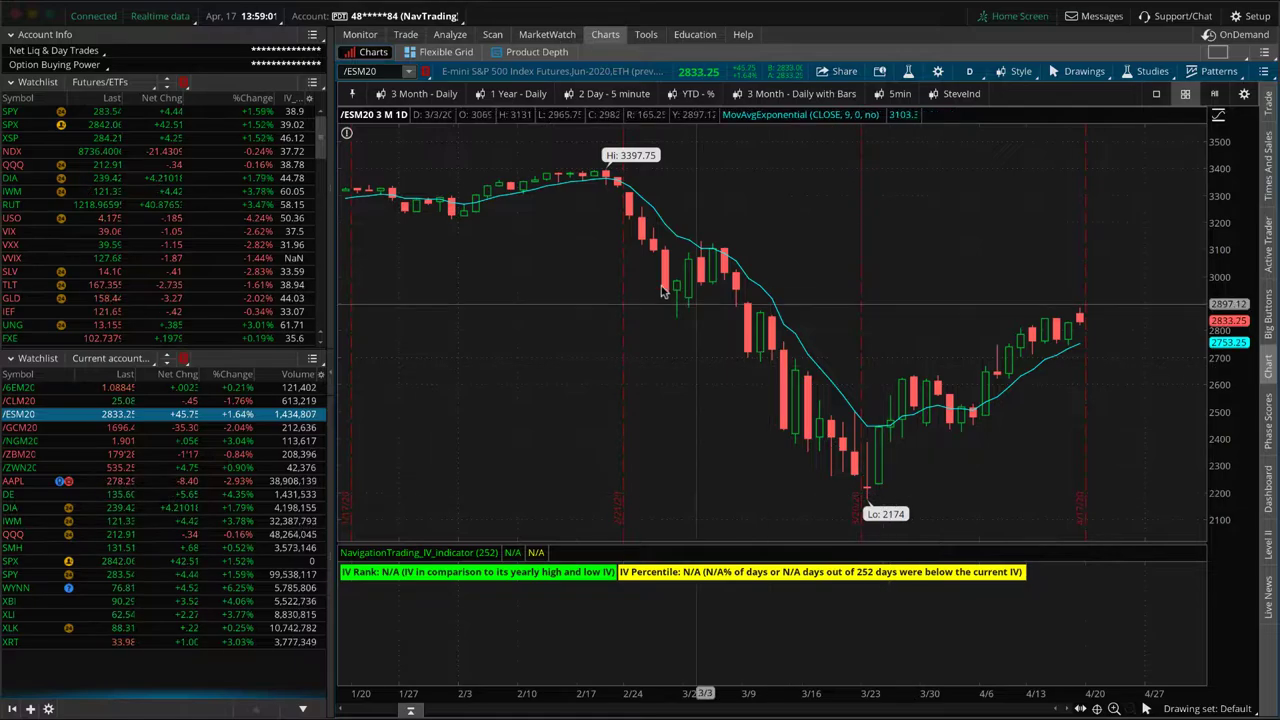
{"action": "mouse_move", "coordinate": [602, 224]}
{"action": "left_mouse_down"}
{"action": "mouse_move", "coordinate": [848, 512]}
{"action": "mouse_move", "coordinate": [1097, 340]}
{"action": "left_mouse_up"}
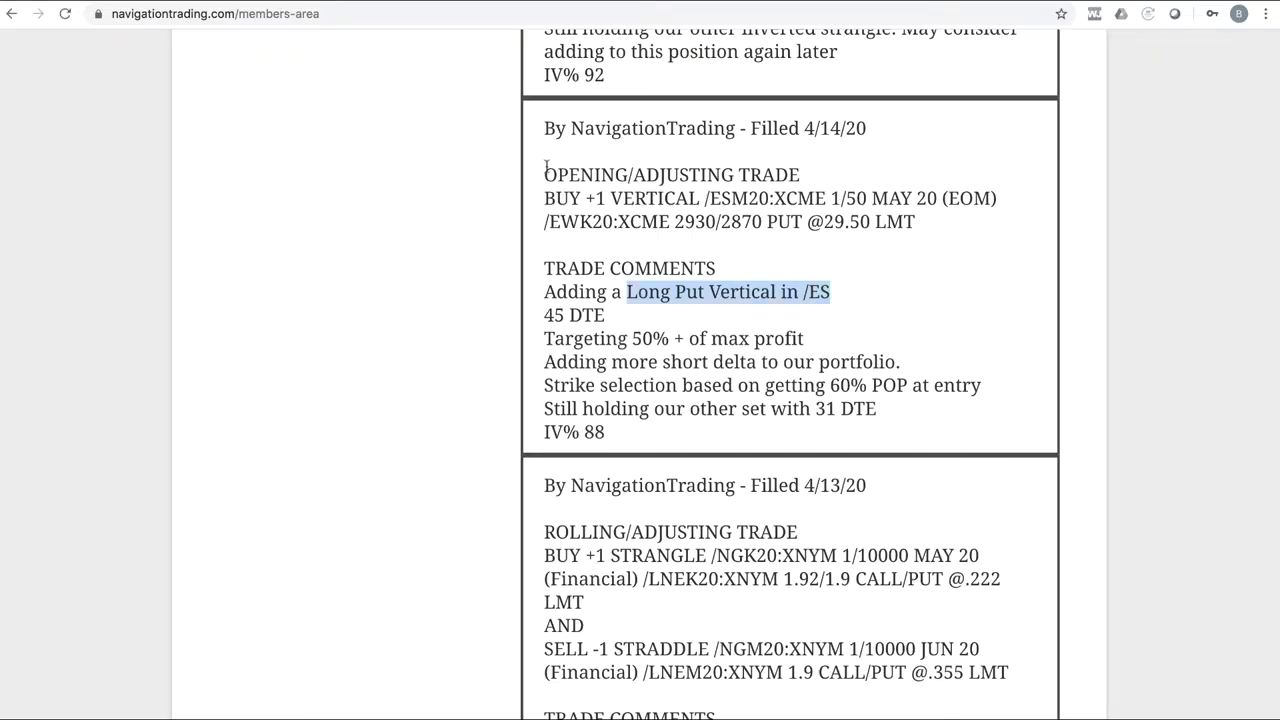
Clear the /ES highlight, scroll up to the 4/15/20 /CL alert and start highlighting it
{"action": "left_click", "coordinate": [852, 314]}
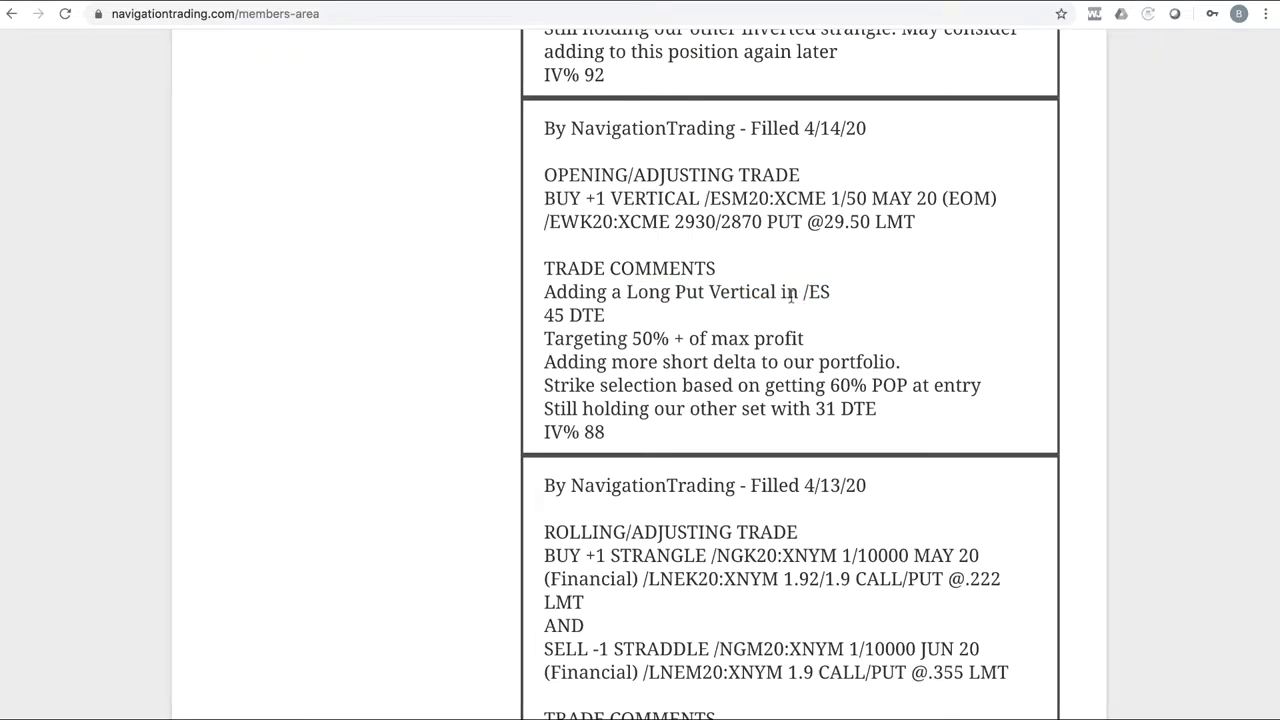
{"action": "scroll", "coordinate": [818, 292], "scroll_direction": "up", "scroll_amount": 5}
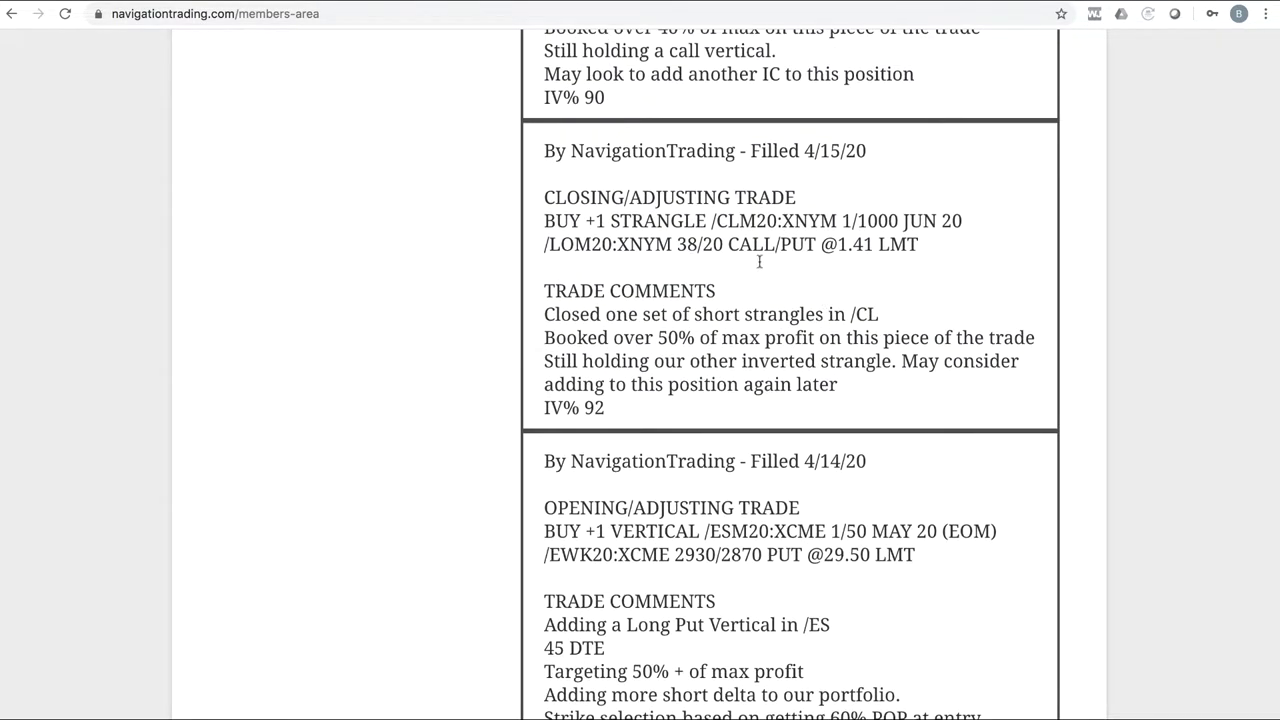
{"action": "left_click_drag", "start_coordinate": [741, 218], "coordinate": [724, 220]}
Highlight the '50% of max profit' note, chart /CLM20, and line its early-March and mid-April drops
{"action": "left_click_drag", "start_coordinate": [656, 337], "coordinate": [843, 340]}
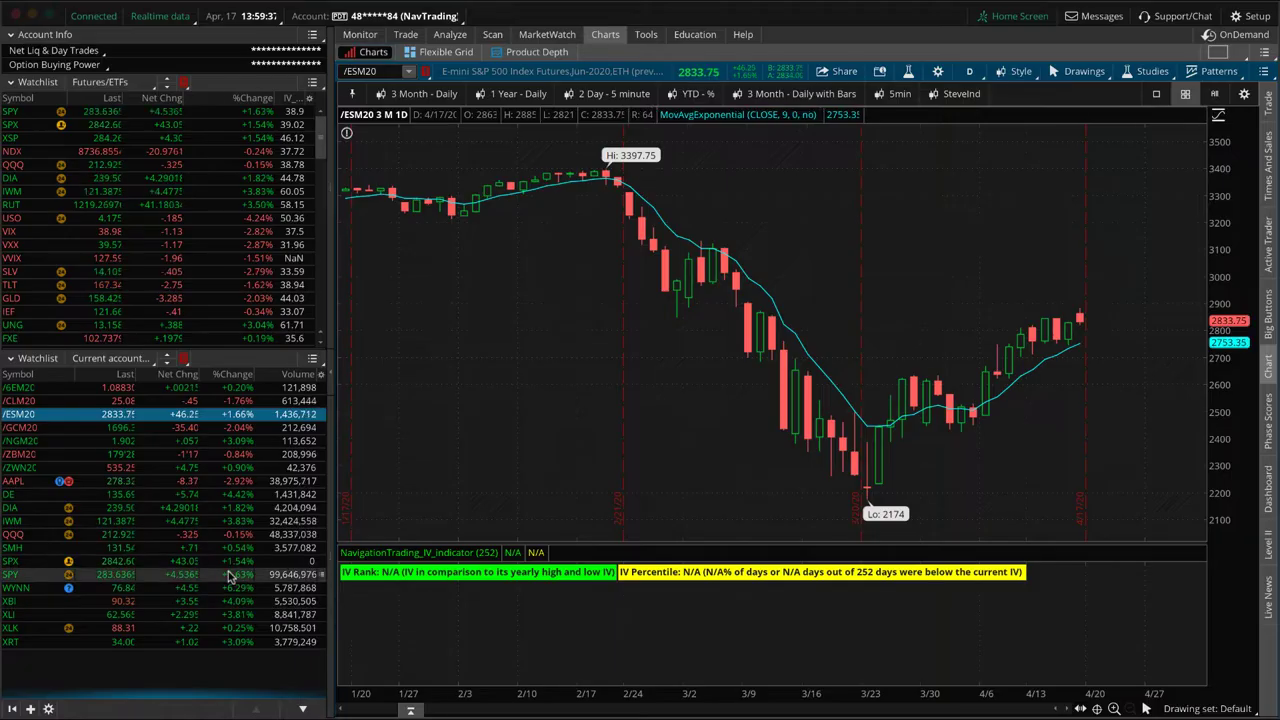
{"action": "left_click", "coordinate": [172, 401]}
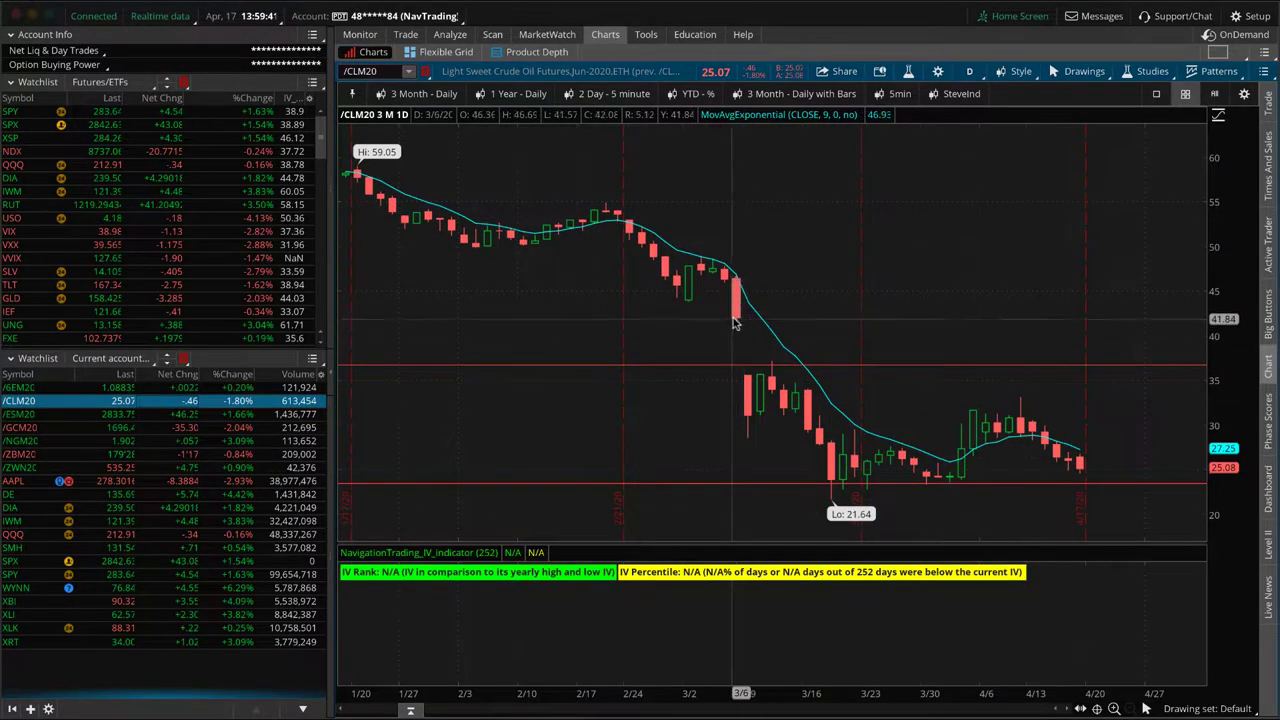
{"action": "left_click_drag", "start_coordinate": [748, 311], "coordinate": [756, 368]}
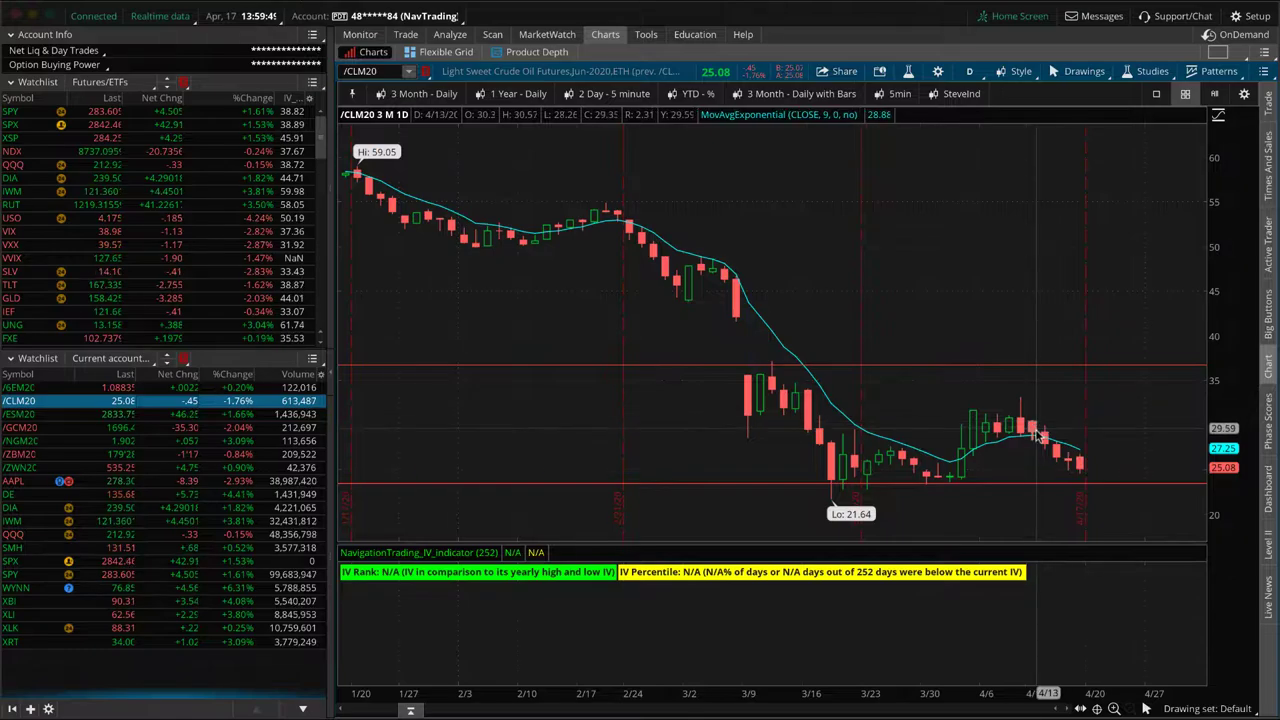
{"action": "left_click_drag", "start_coordinate": [1033, 411], "coordinate": [1072, 443]}
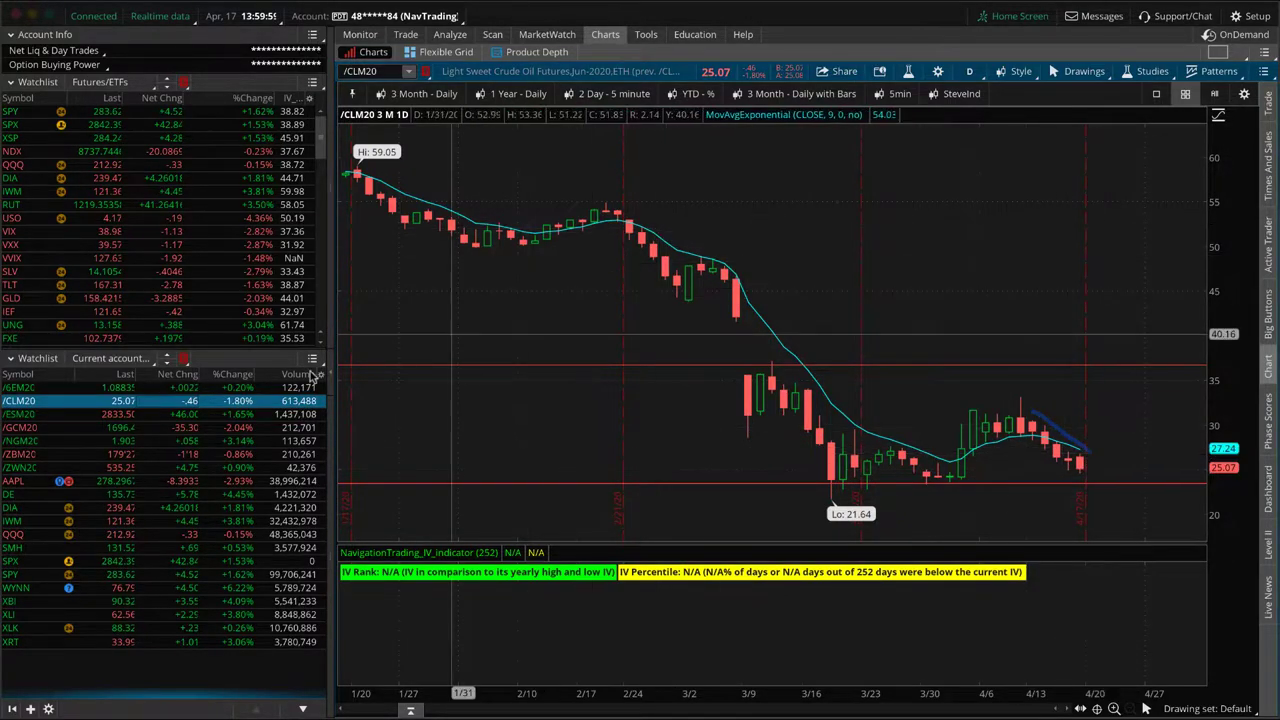
Rescale the /CLM20 strangle's risk profile to prices 14–51, marking its breakeven and profit zone, then switch to Active Trader
{"action": "left_click", "coordinate": [451, 35]}
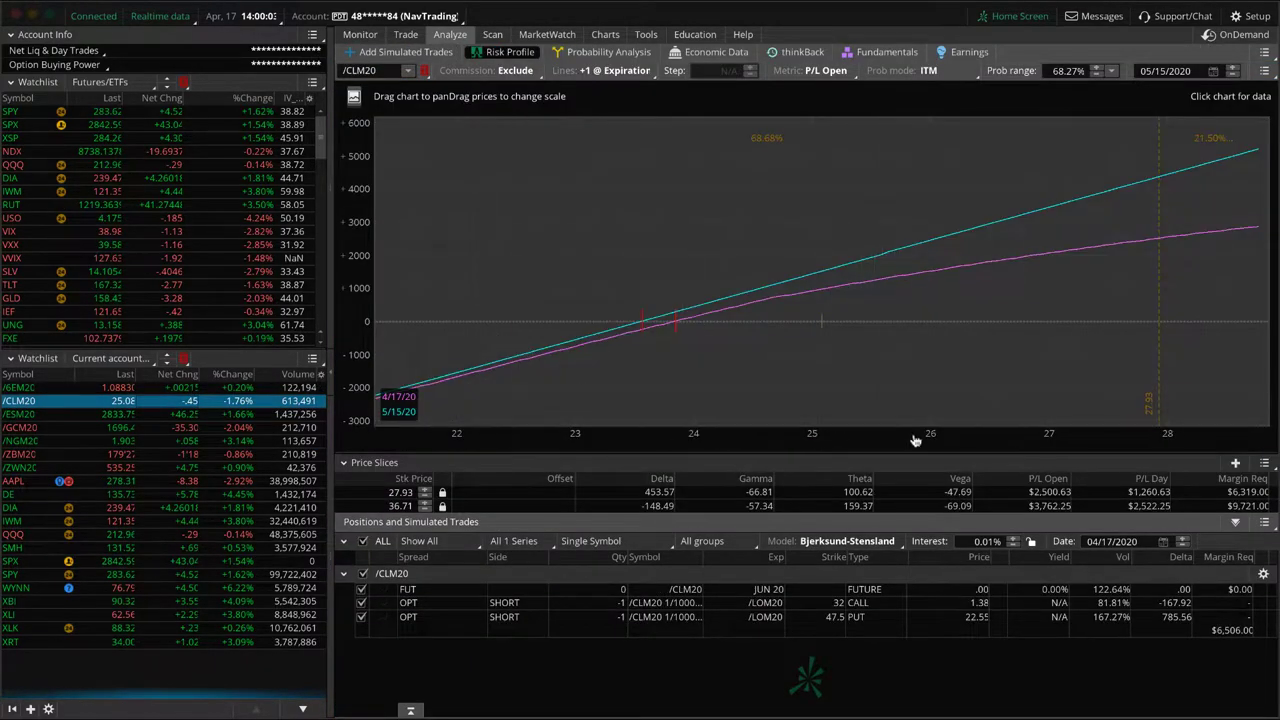
{"action": "left_click_drag", "start_coordinate": [920, 434], "coordinate": [632, 428]}
{"action": "left_click_drag", "start_coordinate": [794, 383], "coordinate": [718, 370]}
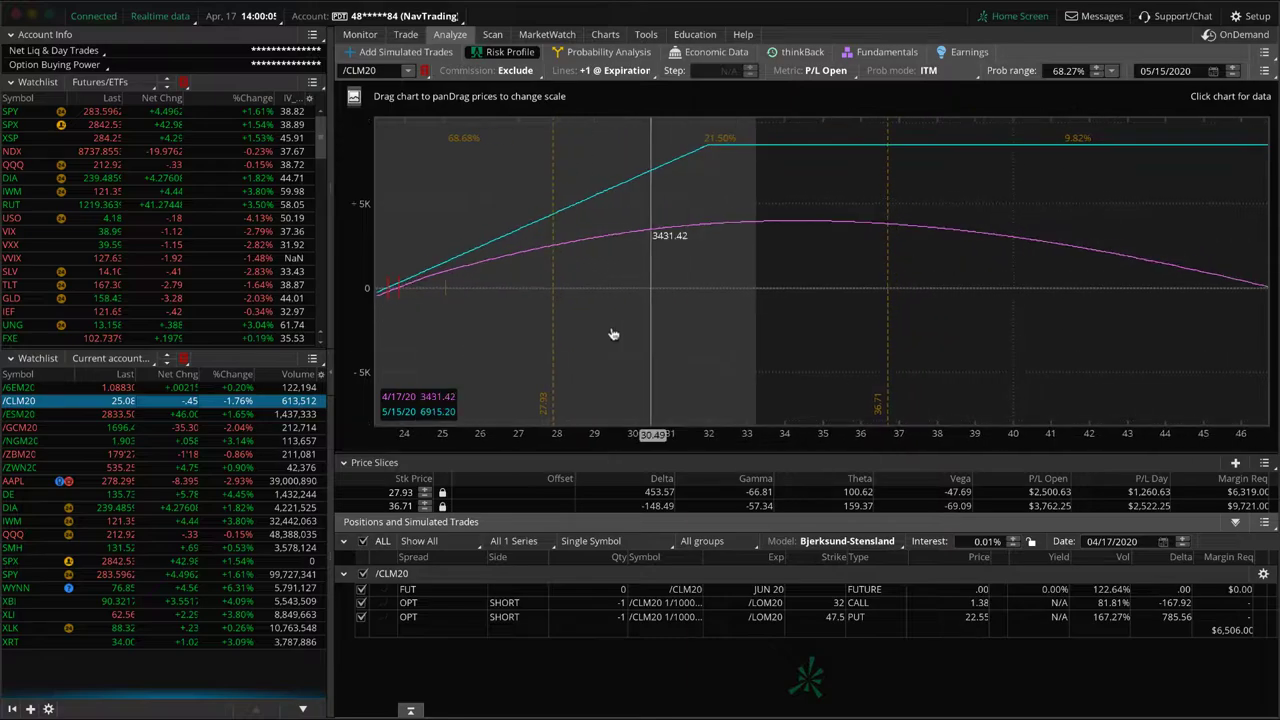
{"action": "mouse_move", "coordinate": [455, 333]}
{"action": "left_mouse_down"}
{"action": "mouse_move", "coordinate": [432, 400]}
{"action": "mouse_move", "coordinate": [457, 331]}
{"action": "left_mouse_up"}
{"action": "left_click_drag", "start_coordinate": [863, 447], "coordinate": [781, 440]}
{"action": "left_click_drag", "start_coordinate": [858, 362], "coordinate": [751, 377]}
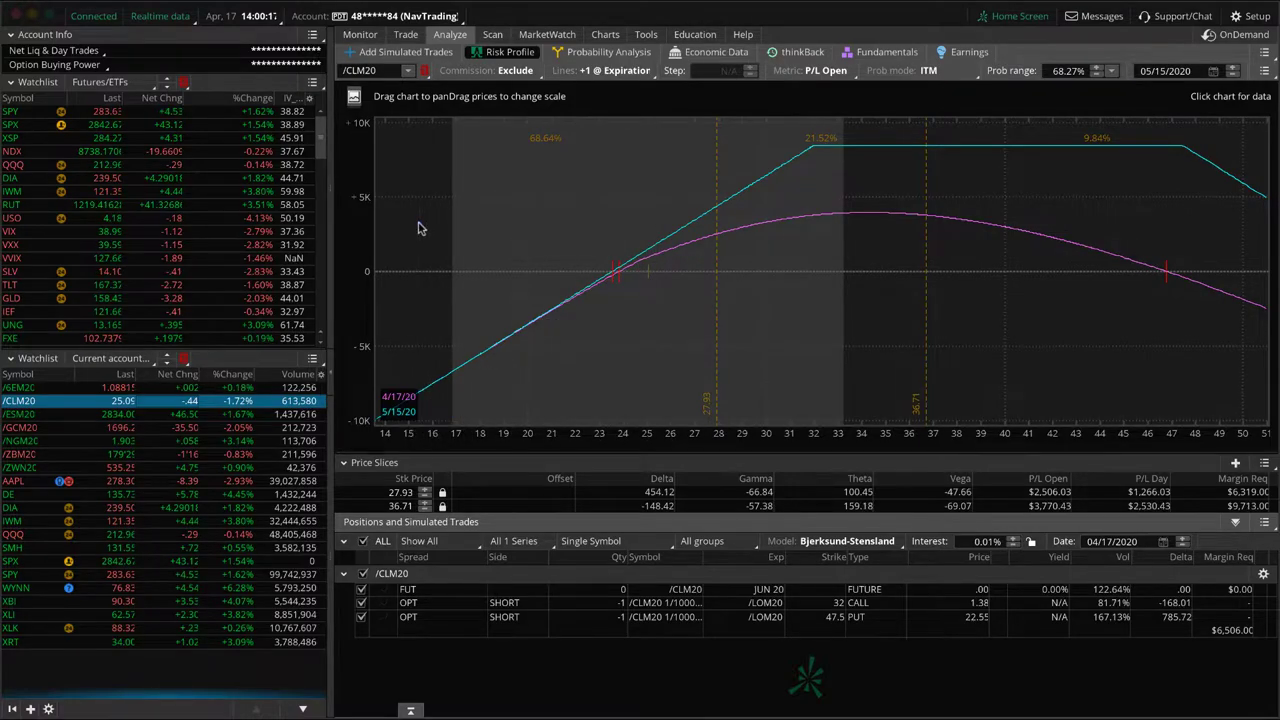
{"action": "mouse_move", "coordinate": [421, 226]}
{"action": "left_mouse_down"}
{"action": "mouse_move", "coordinate": [448, 190]}
{"action": "mouse_move", "coordinate": [898, 190]}
{"action": "mouse_move", "coordinate": [942, 281]}
{"action": "left_mouse_up"}
{"action": "left_click", "coordinate": [405, 34]}
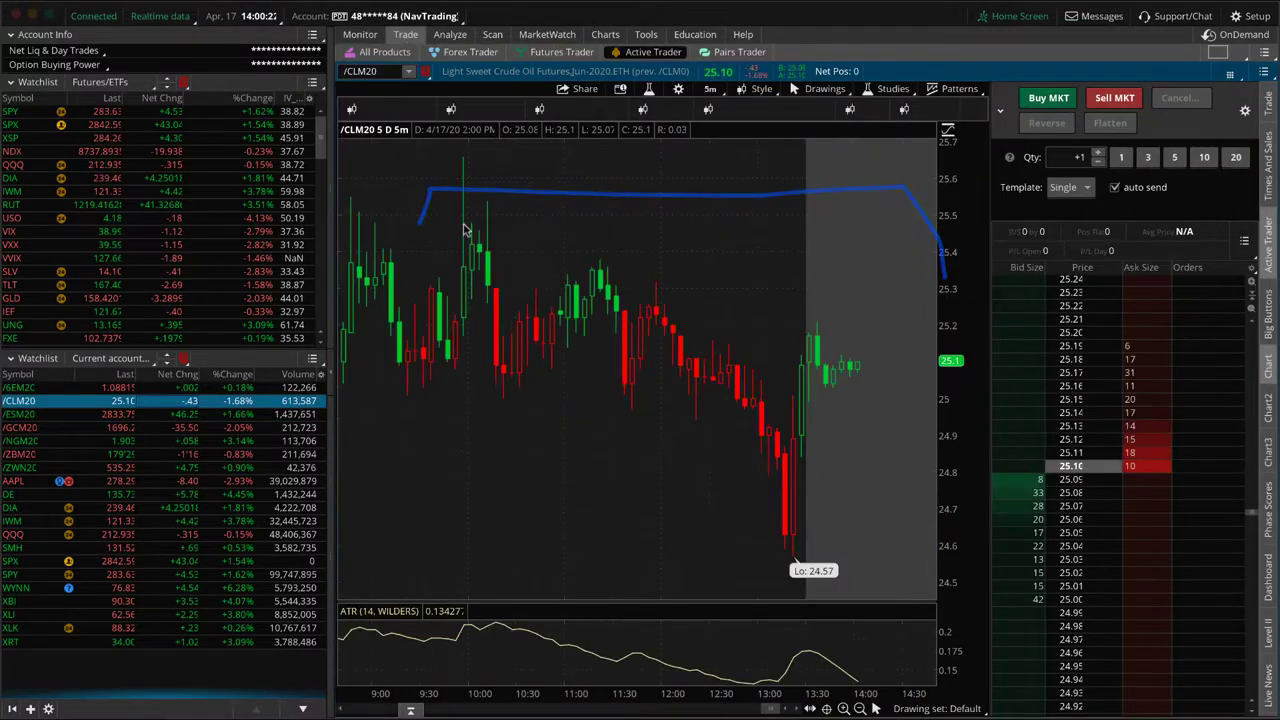
Show All Products and load the /CL[M20] futures and option chains from the Futures/ETFs watchlist
{"action": "left_click", "coordinate": [386, 52]}
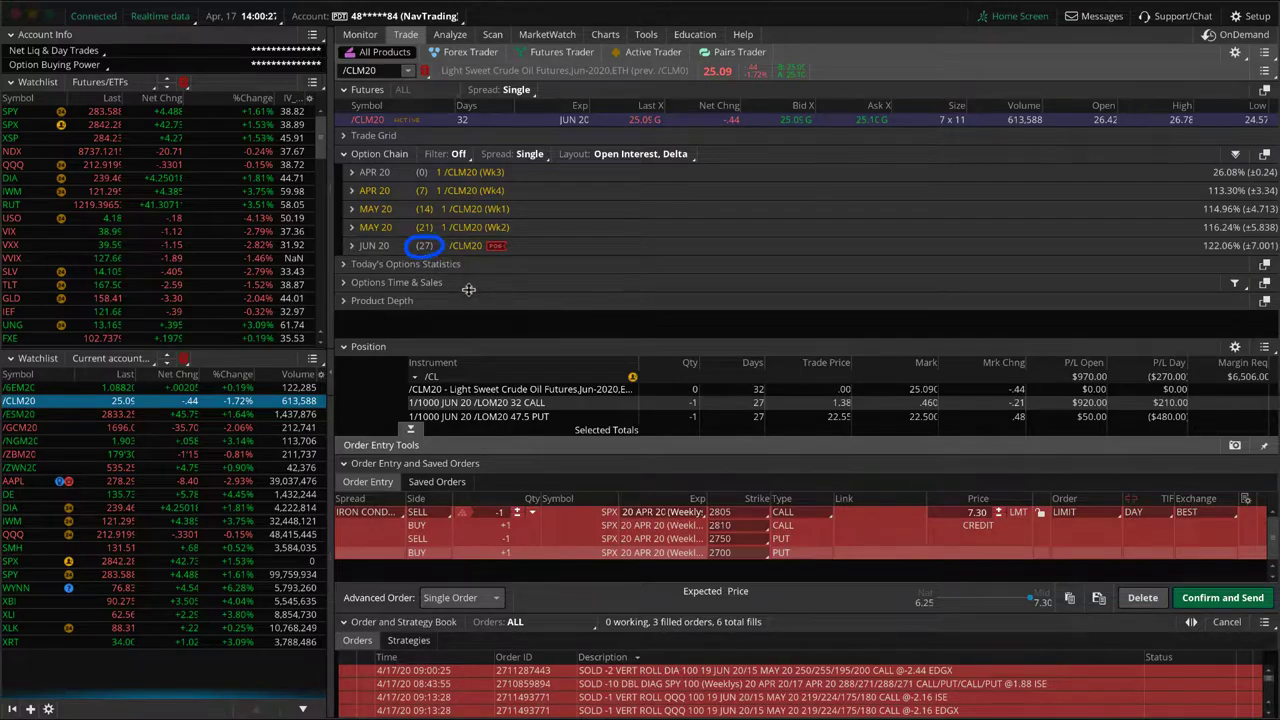
{"action": "scroll", "coordinate": [210, 268], "scroll_direction": "down", "scroll_amount": 4}
{"action": "scroll", "coordinate": [210, 268], "scroll_direction": "down", "scroll_amount": 5}
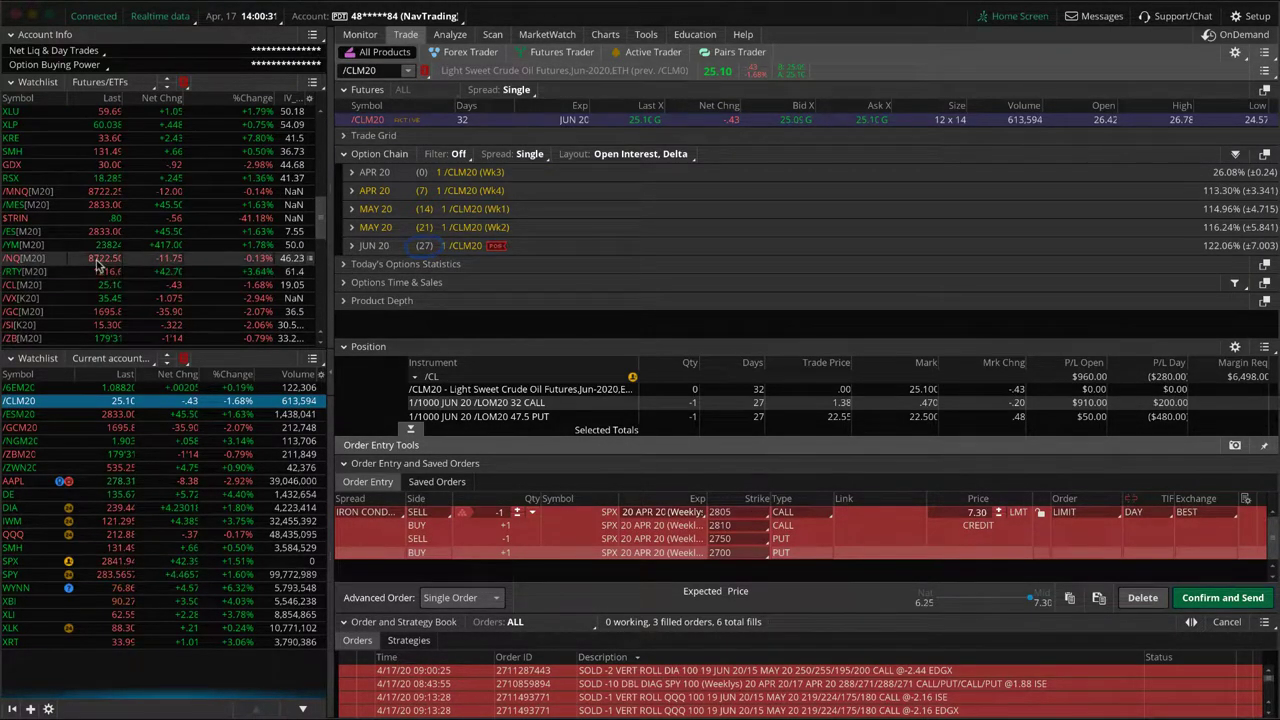
{"action": "left_click", "coordinate": [80, 289]}
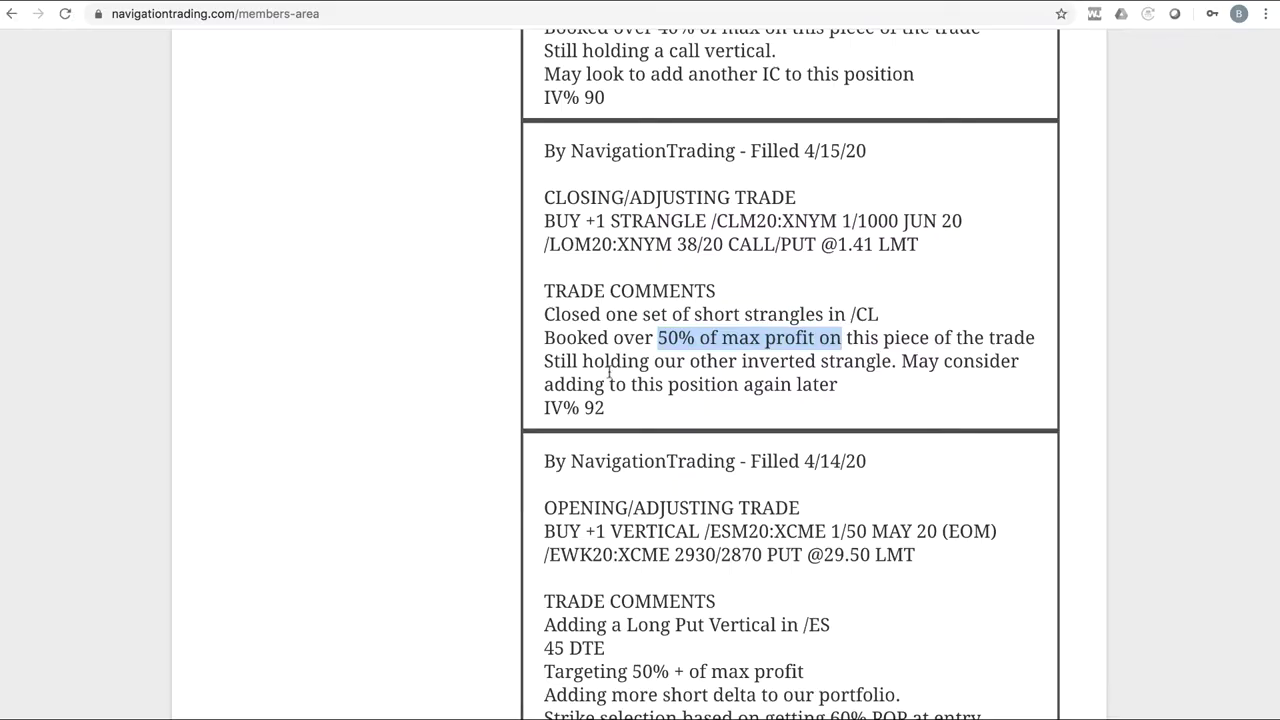
{"action": "scroll", "coordinate": [609, 372], "scroll_direction": "up", "scroll_amount": 5}
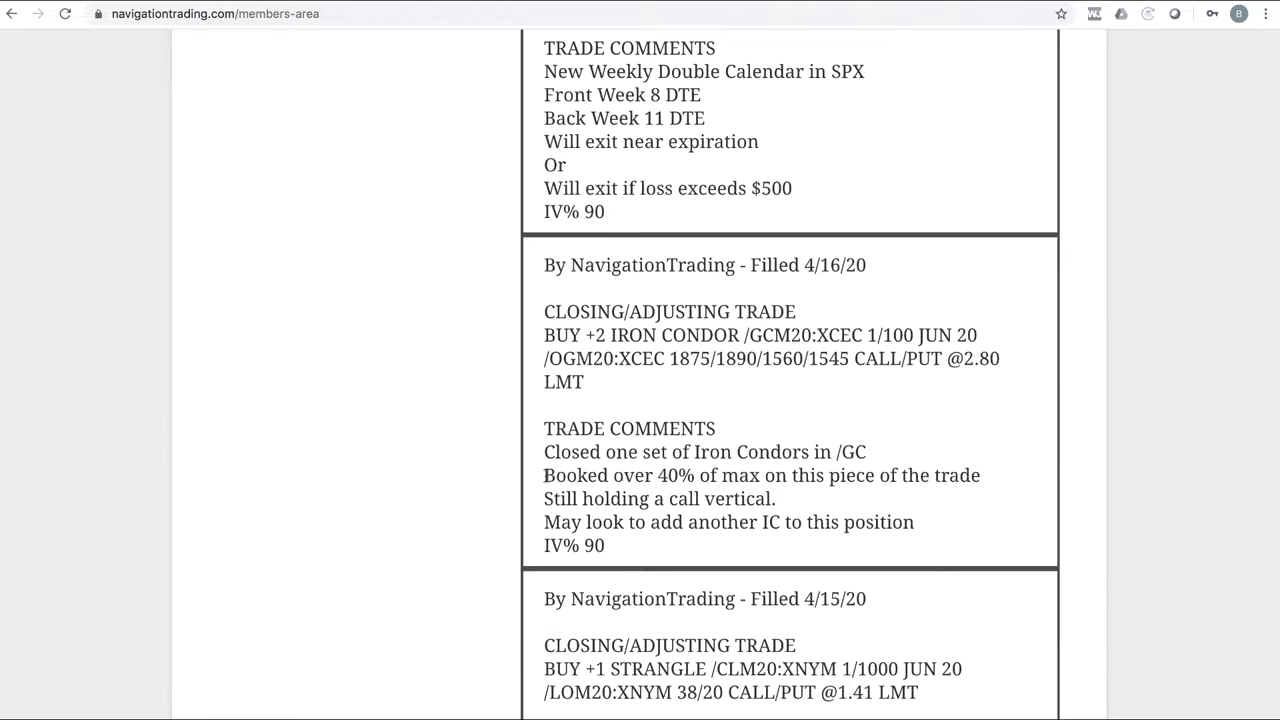
Highlight the 4/16/20 notes on booking over 40% of max and the call vertical still held, then return to thinkorswim
{"action": "left_click_drag", "start_coordinate": [545, 475], "coordinate": [876, 477]}
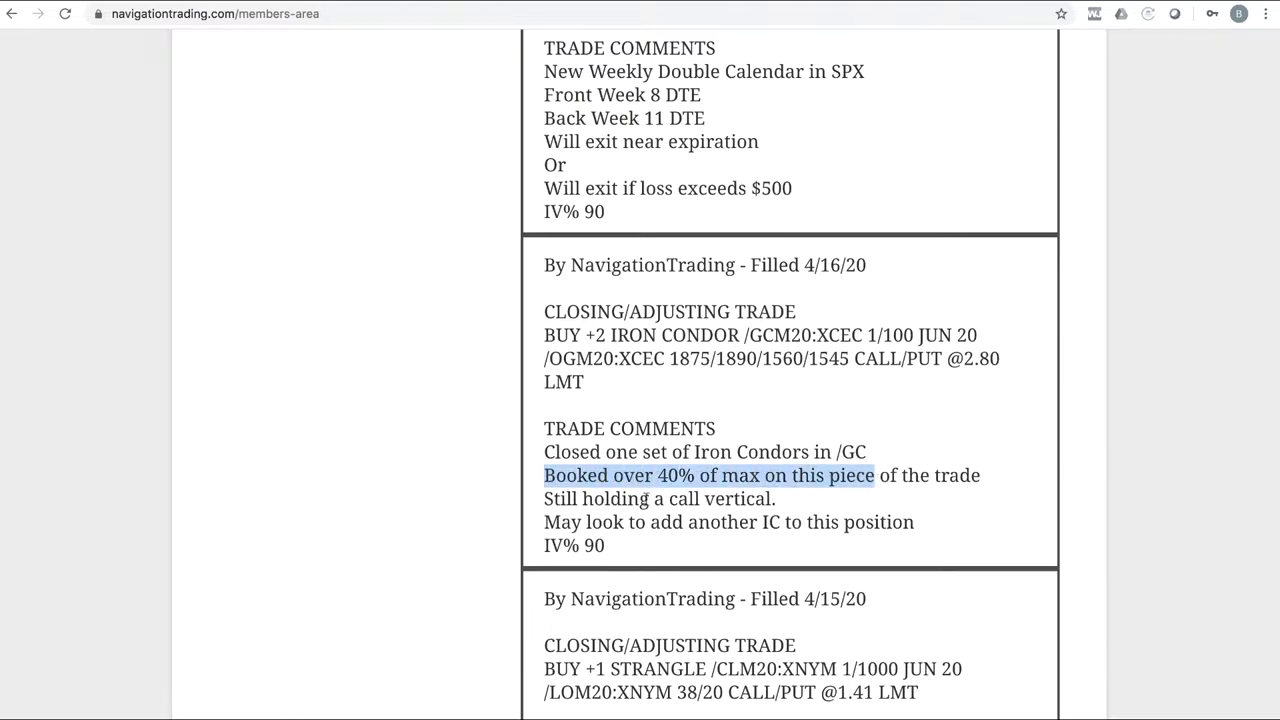
{"action": "left_click_drag", "start_coordinate": [668, 498], "coordinate": [785, 504]}
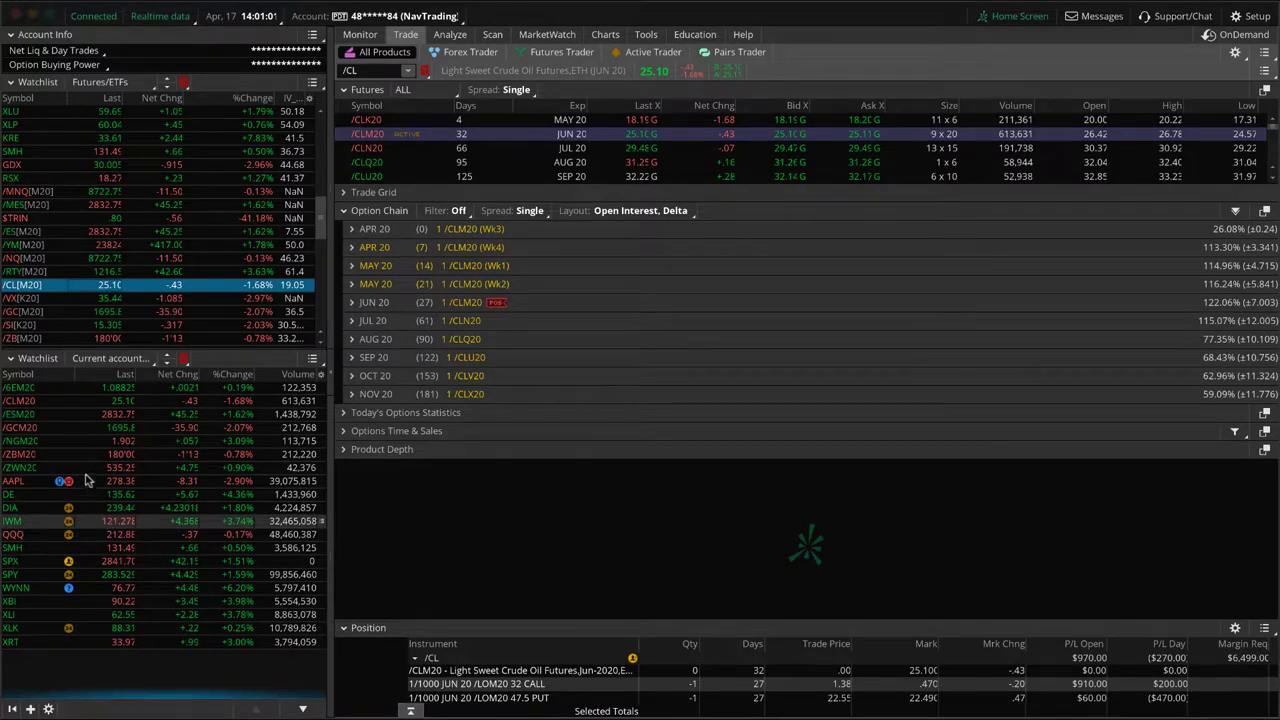
{"action": "left_click", "coordinate": [180, 430]}
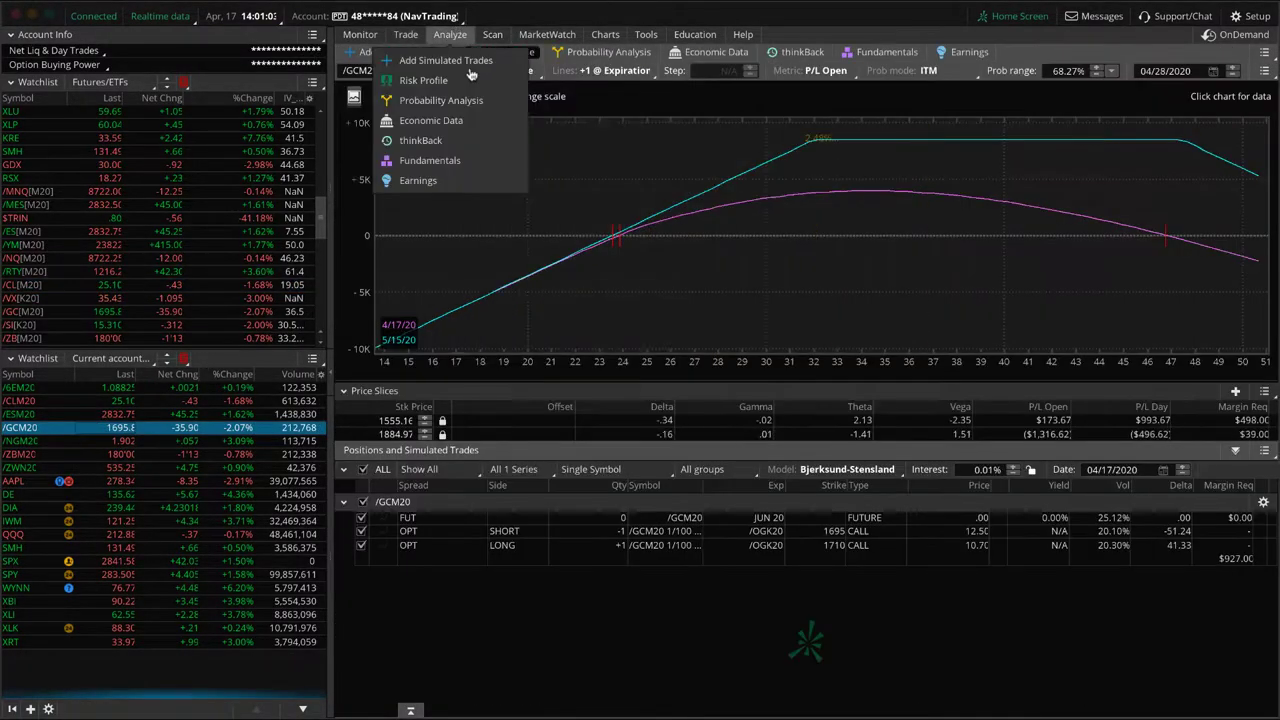
Show the /GCM20 1695/1710 call vertical risk profile with a price slice at 1696.51, marking the breakeven
{"action": "left_click", "coordinate": [470, 78]}
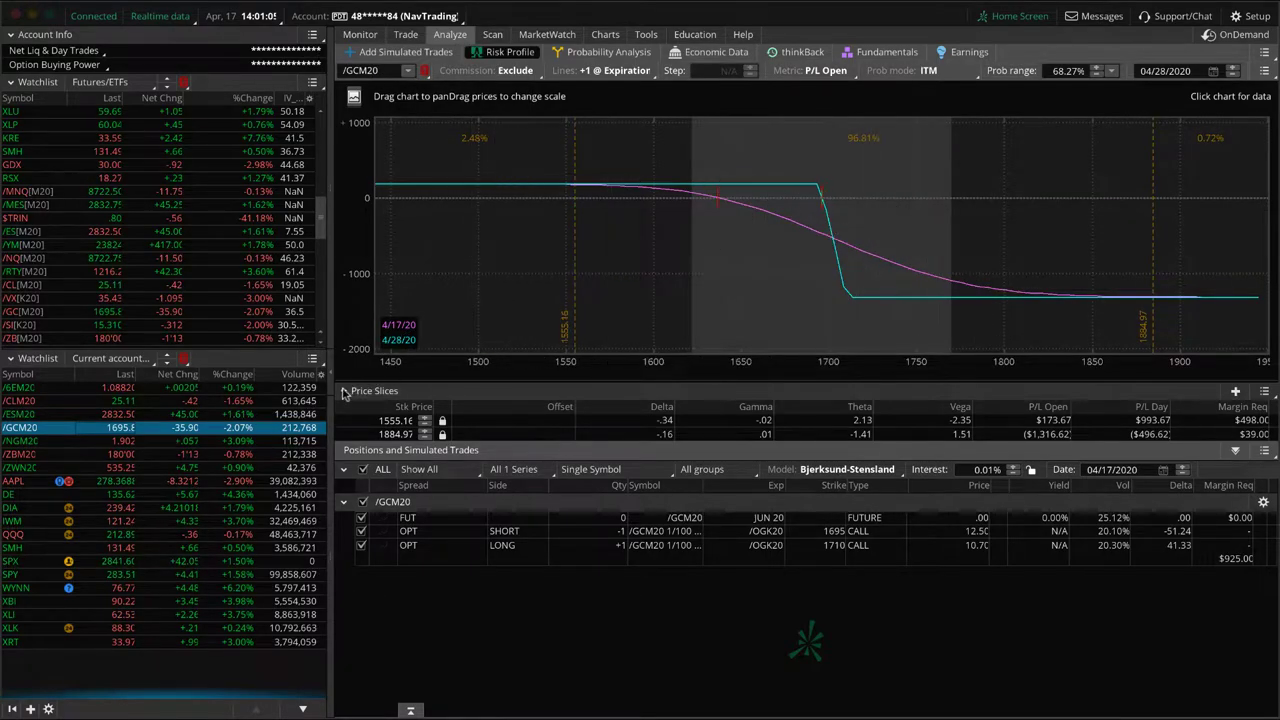
{"action": "left_click", "coordinate": [823, 208]}
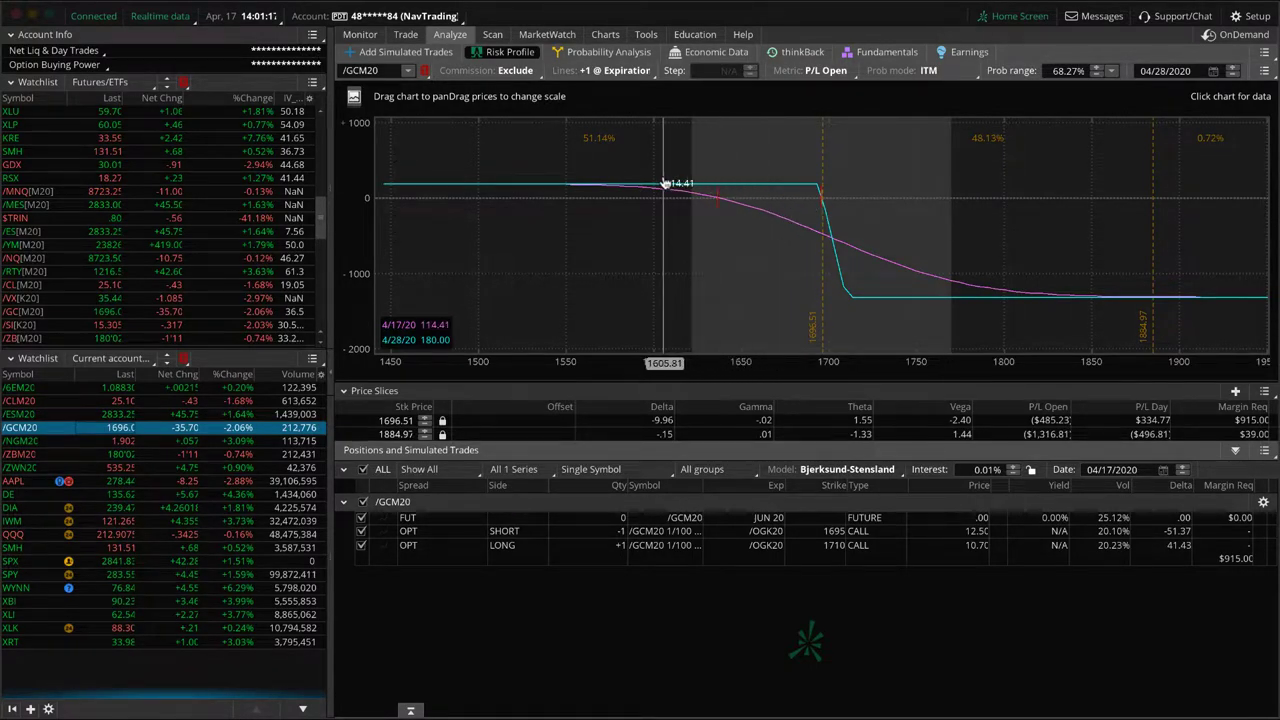
{"action": "mouse_move", "coordinate": [648, 208]}
{"action": "left_mouse_down"}
{"action": "mouse_move", "coordinate": [657, 175]}
{"action": "mouse_move", "coordinate": [766, 150]}
{"action": "mouse_move", "coordinate": [985, 170]}
{"action": "mouse_move", "coordinate": [1052, 235]}
{"action": "left_mouse_up"}
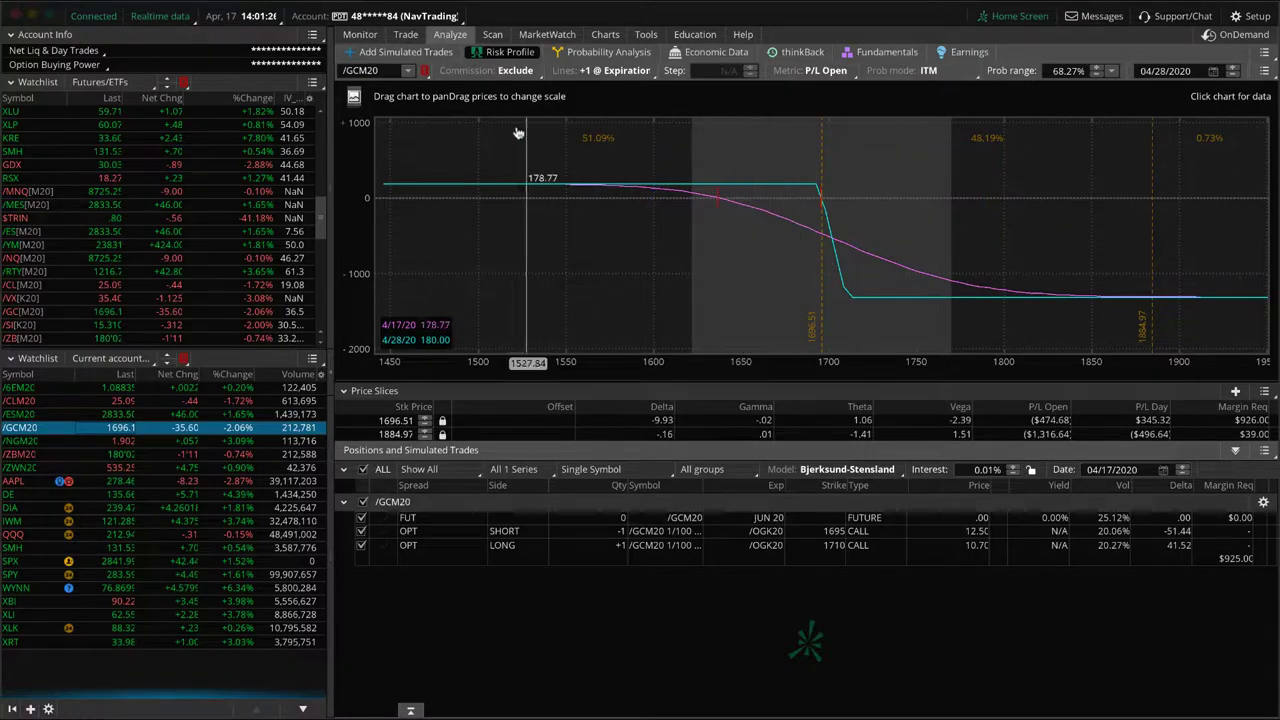
Bring up the /GCM20 gold option chain with the 1695 and 1710 call position
{"action": "left_click", "coordinate": [405, 34]}
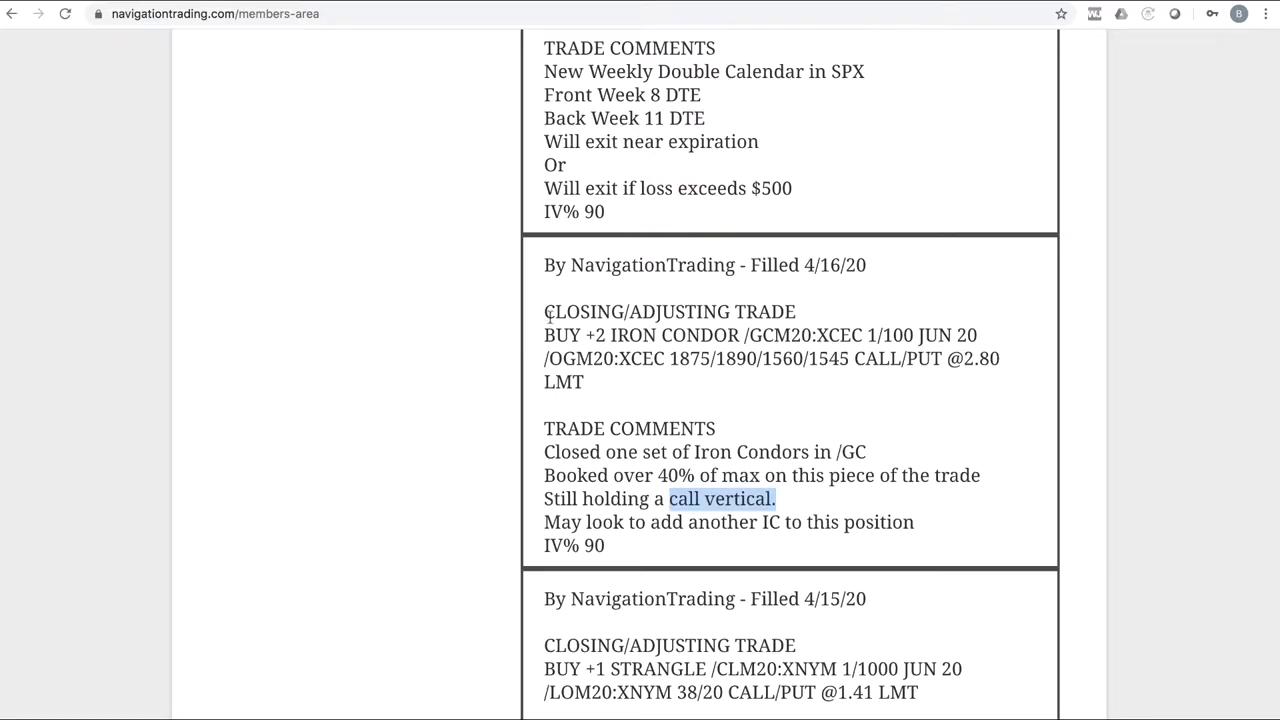
{"action": "scroll", "coordinate": [549, 316], "scroll_direction": "up", "scroll_amount": 5}
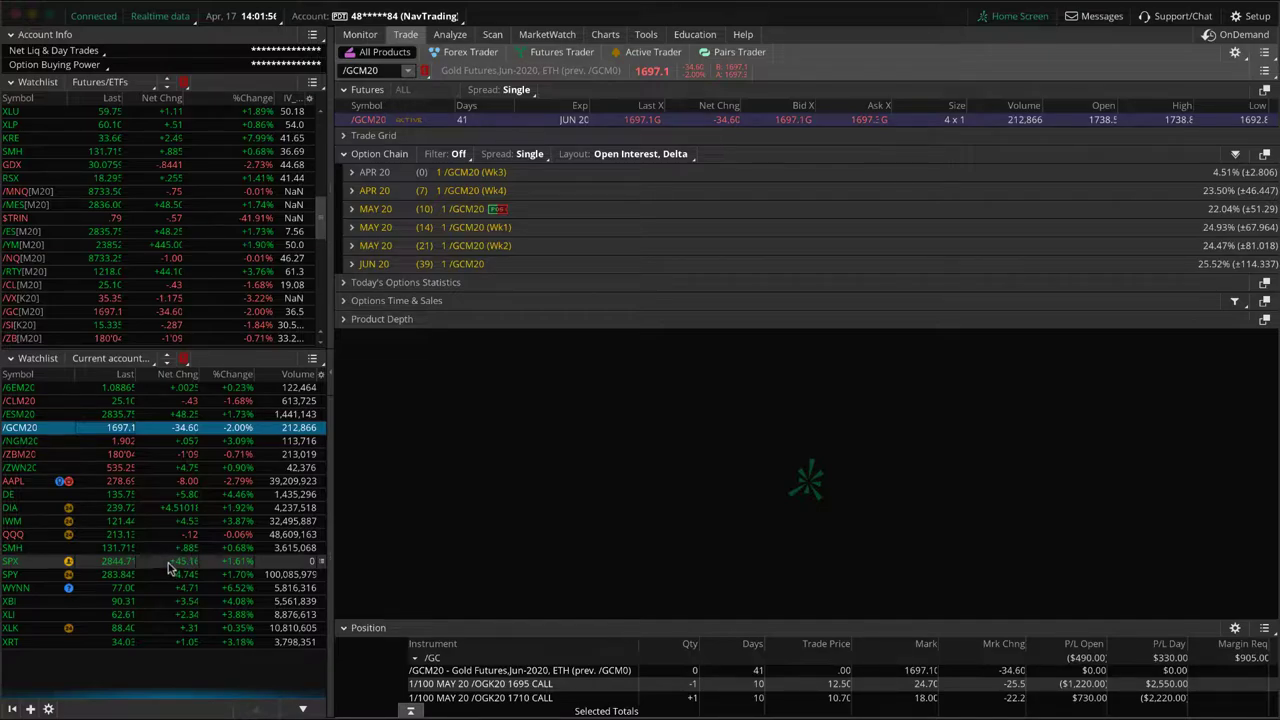
Load SPX, glance at its price chart, and return to the SPX option chain
{"action": "left_click", "coordinate": [170, 567]}
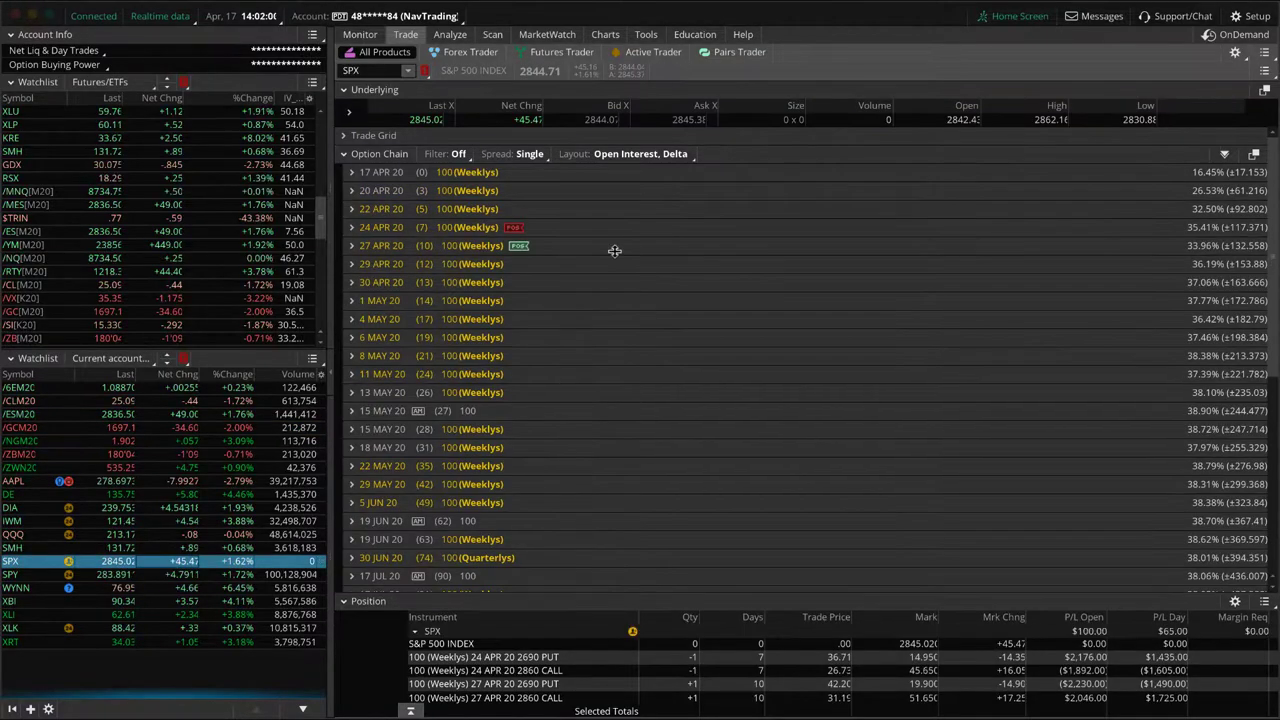
{"action": "left_click", "coordinate": [605, 34]}
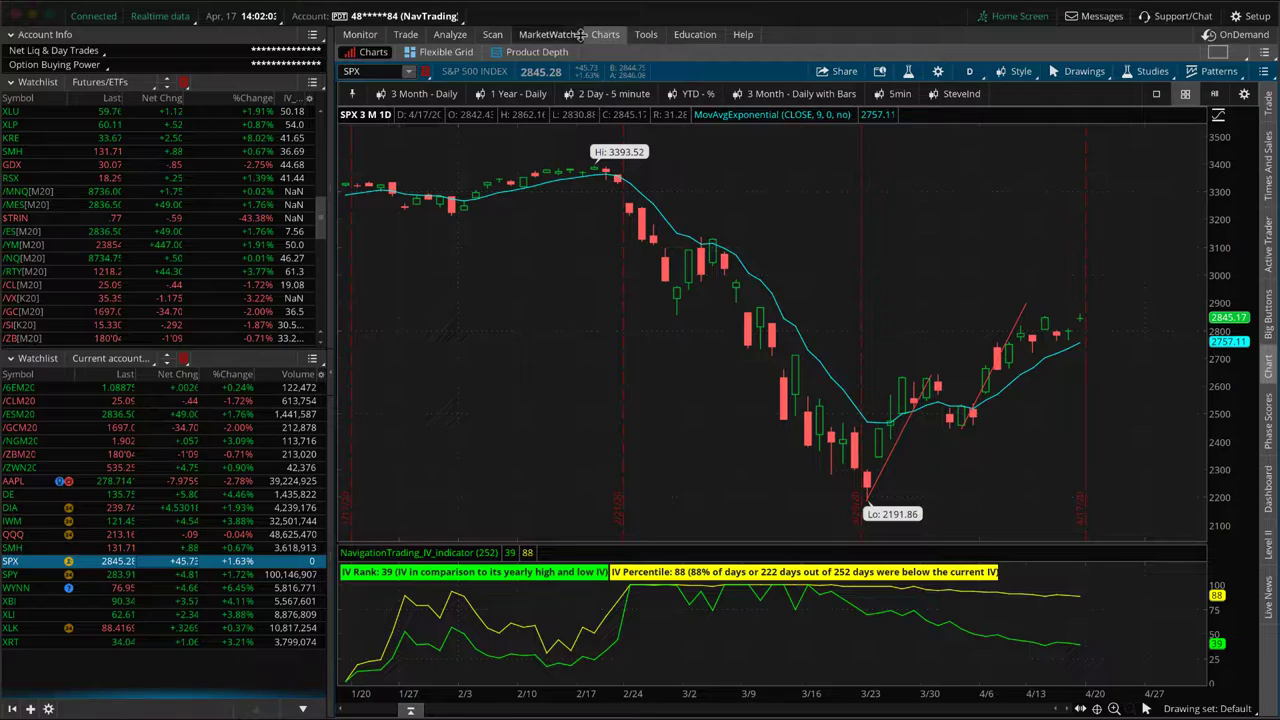
{"action": "left_click", "coordinate": [402, 35]}
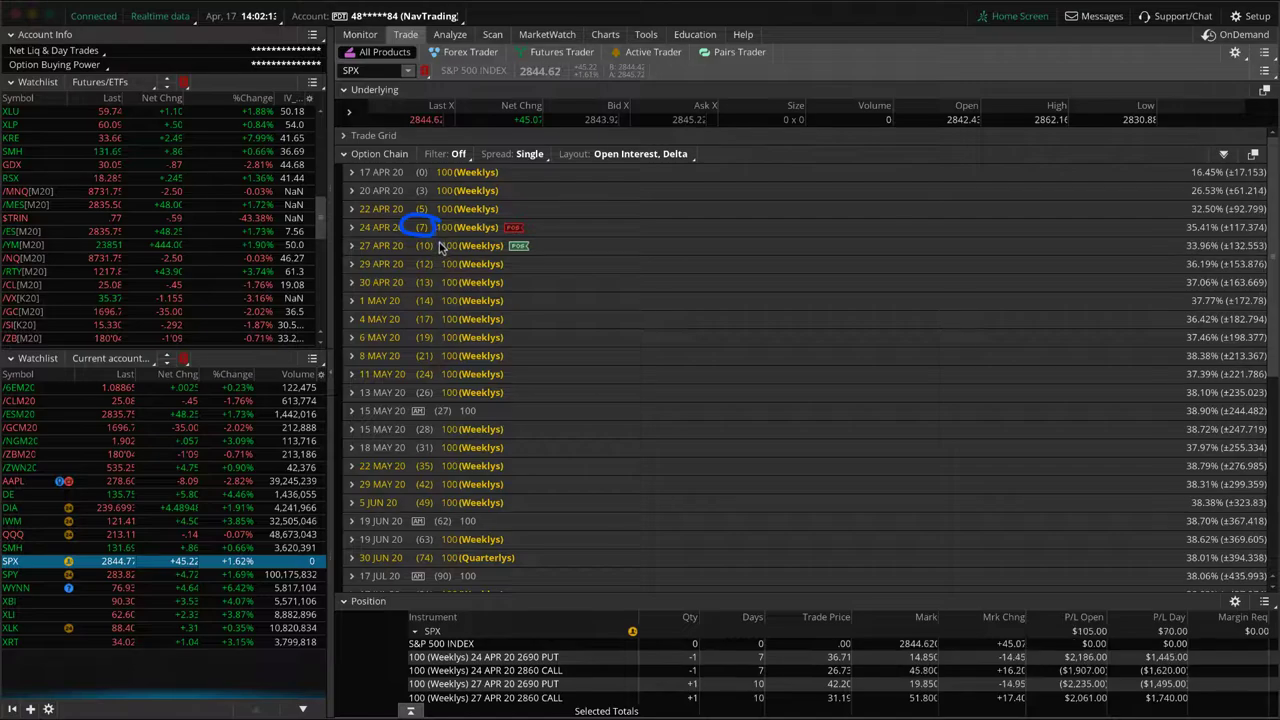
Circle the days to expiry: 7 and 10 days on the April weeklies, 21 days on 8 MAY 20
{"action": "mouse_move", "coordinate": [404, 247]}
{"action": "left_mouse_down"}
{"action": "mouse_move", "coordinate": [425, 262]}
{"action": "mouse_move", "coordinate": [442, 246]}
{"action": "left_mouse_up"}
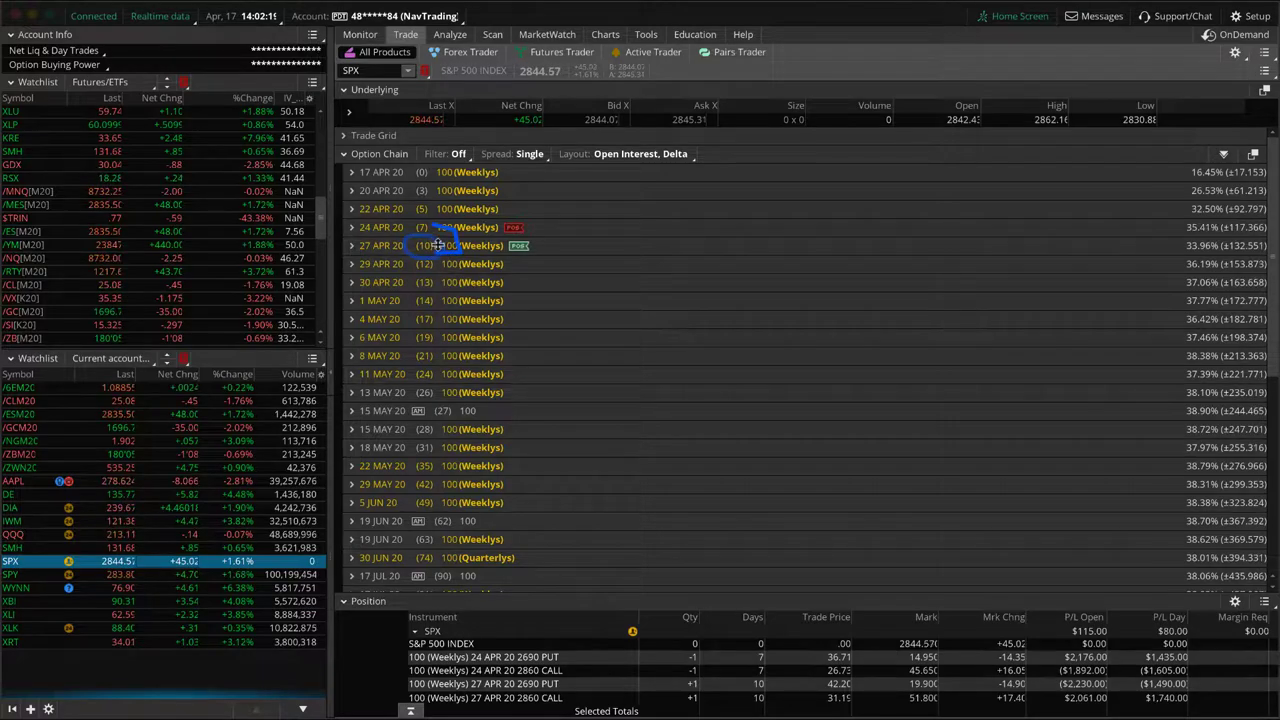
{"action": "mouse_move", "coordinate": [441, 243]}
{"action": "left_mouse_down"}
{"action": "mouse_move", "coordinate": [449, 250]}
{"action": "mouse_move", "coordinate": [440, 220]}
{"action": "mouse_move", "coordinate": [421, 212]}
{"action": "mouse_move", "coordinate": [424, 243]}
{"action": "mouse_move", "coordinate": [432, 224]}
{"action": "left_mouse_up"}
{"action": "mouse_move", "coordinate": [440, 354]}
{"action": "left_mouse_down"}
{"action": "mouse_move", "coordinate": [417, 346]}
{"action": "mouse_move", "coordinate": [438, 361]}
{"action": "left_mouse_up"}
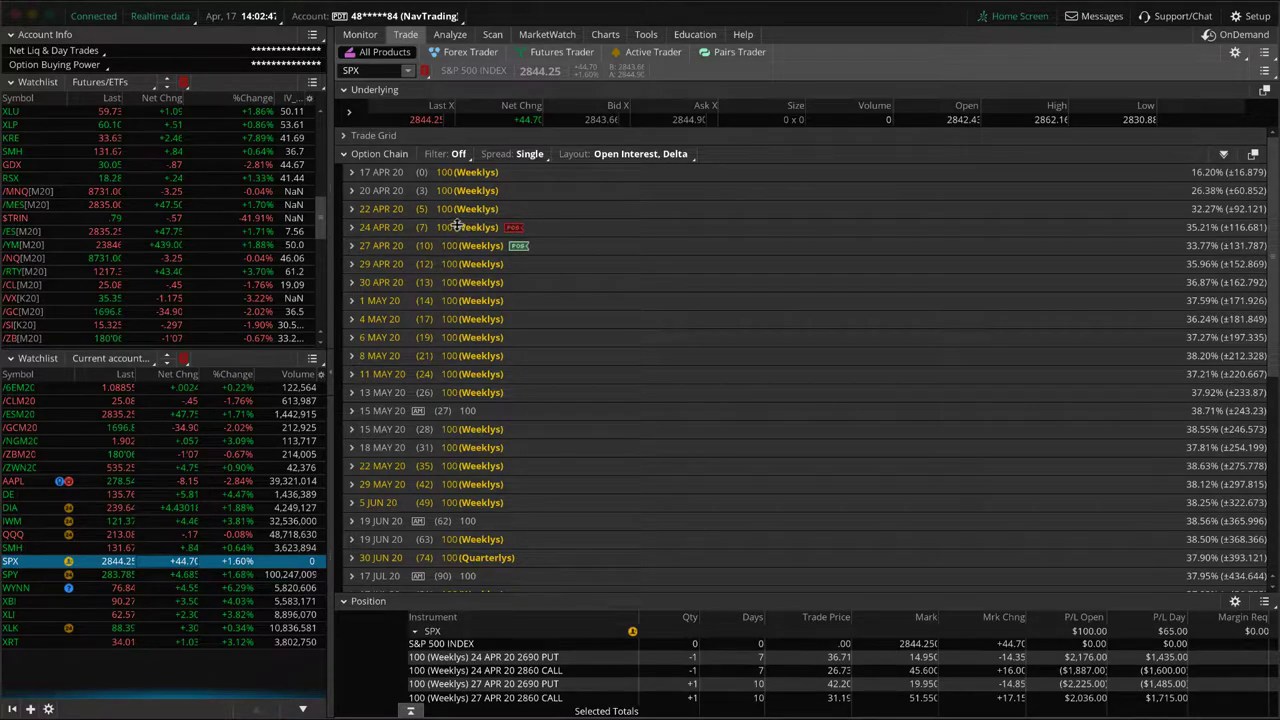
{"action": "mouse_move", "coordinate": [437, 219]}
{"action": "left_mouse_down"}
{"action": "mouse_move", "coordinate": [404, 226]}
{"action": "mouse_move", "coordinate": [430, 265]}
{"action": "mouse_move", "coordinate": [439, 219]}
{"action": "left_mouse_up"}
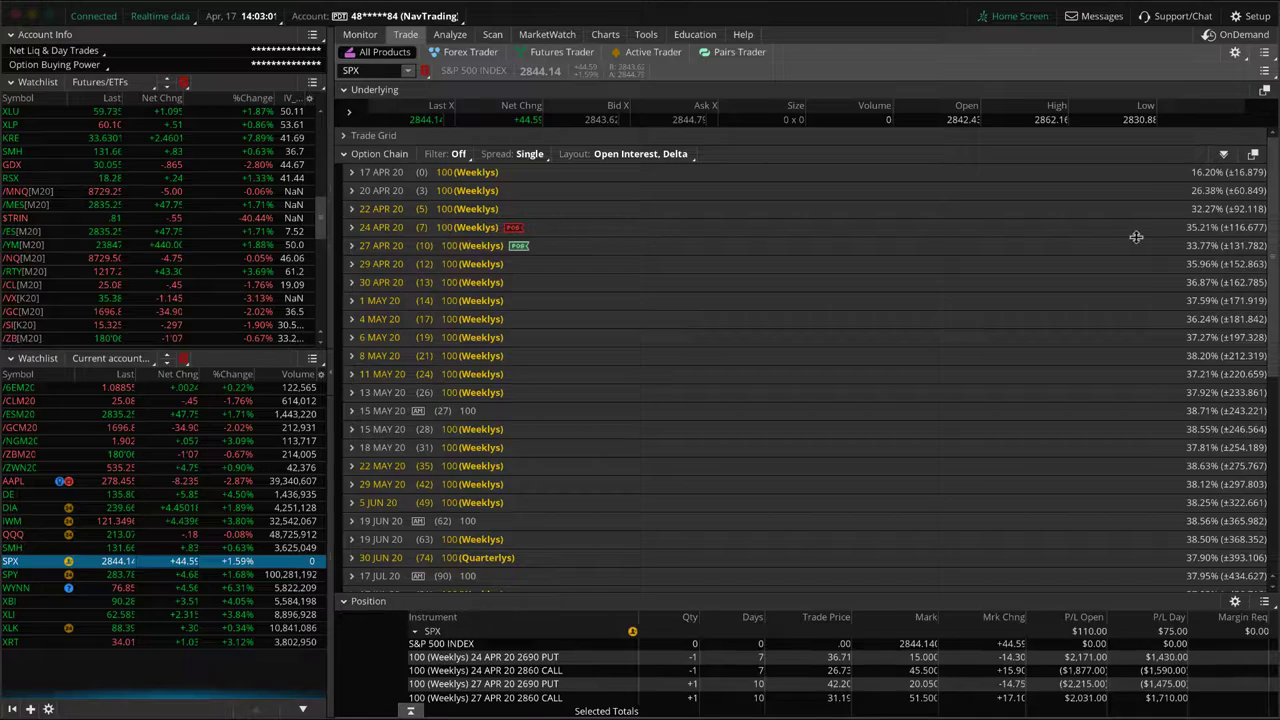
Mark the 35.21% and 33.77% implied volatilities of 24/27 APR and the 21 days on 8 MAY
{"action": "mouse_move", "coordinate": [1180, 225]}
{"action": "left_mouse_down"}
{"action": "mouse_move", "coordinate": [1220, 223]}
{"action": "mouse_move", "coordinate": [1180, 243]}
{"action": "left_mouse_up"}
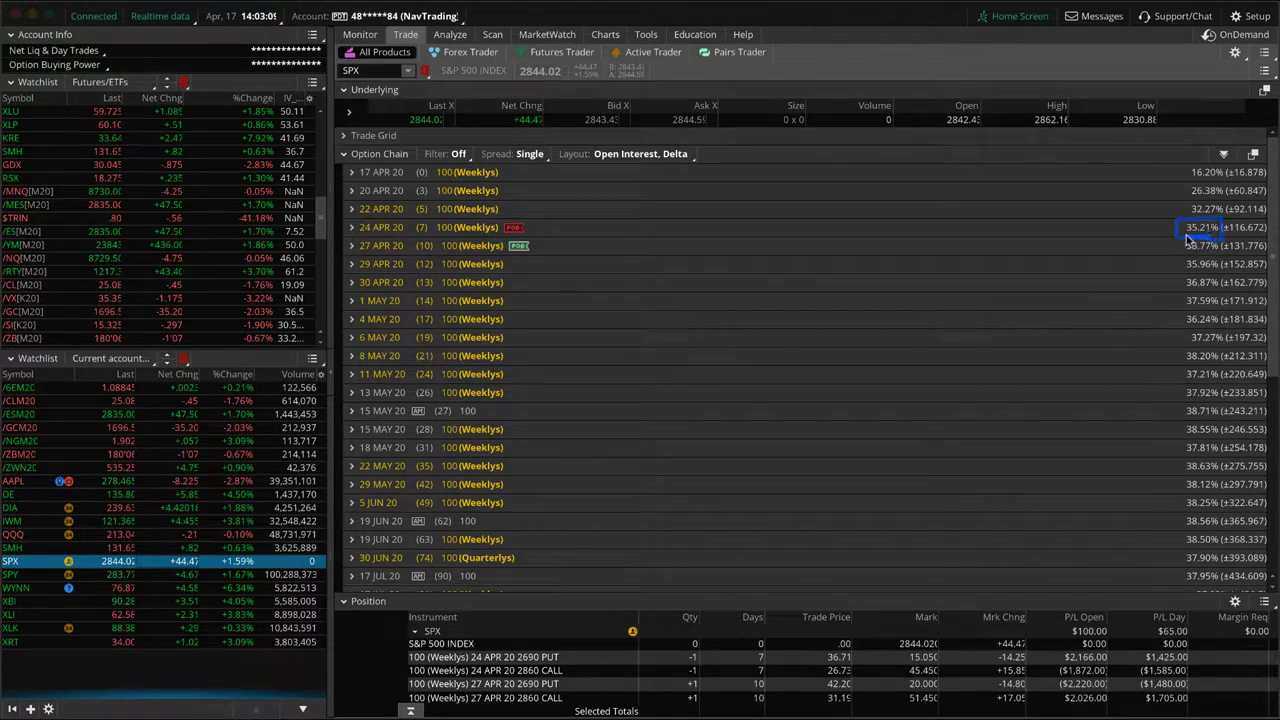
{"action": "mouse_move", "coordinate": [1176, 255]}
{"action": "left_mouse_down"}
{"action": "mouse_move", "coordinate": [1224, 264]}
{"action": "mouse_move", "coordinate": [1228, 248]}
{"action": "mouse_move", "coordinate": [1190, 222]}
{"action": "mouse_move", "coordinate": [1236, 243]}
{"action": "mouse_move", "coordinate": [1218, 258]}
{"action": "mouse_move", "coordinate": [1185, 234]}
{"action": "mouse_move", "coordinate": [1145, 240]}
{"action": "mouse_move", "coordinate": [1176, 253]}
{"action": "left_mouse_up"}
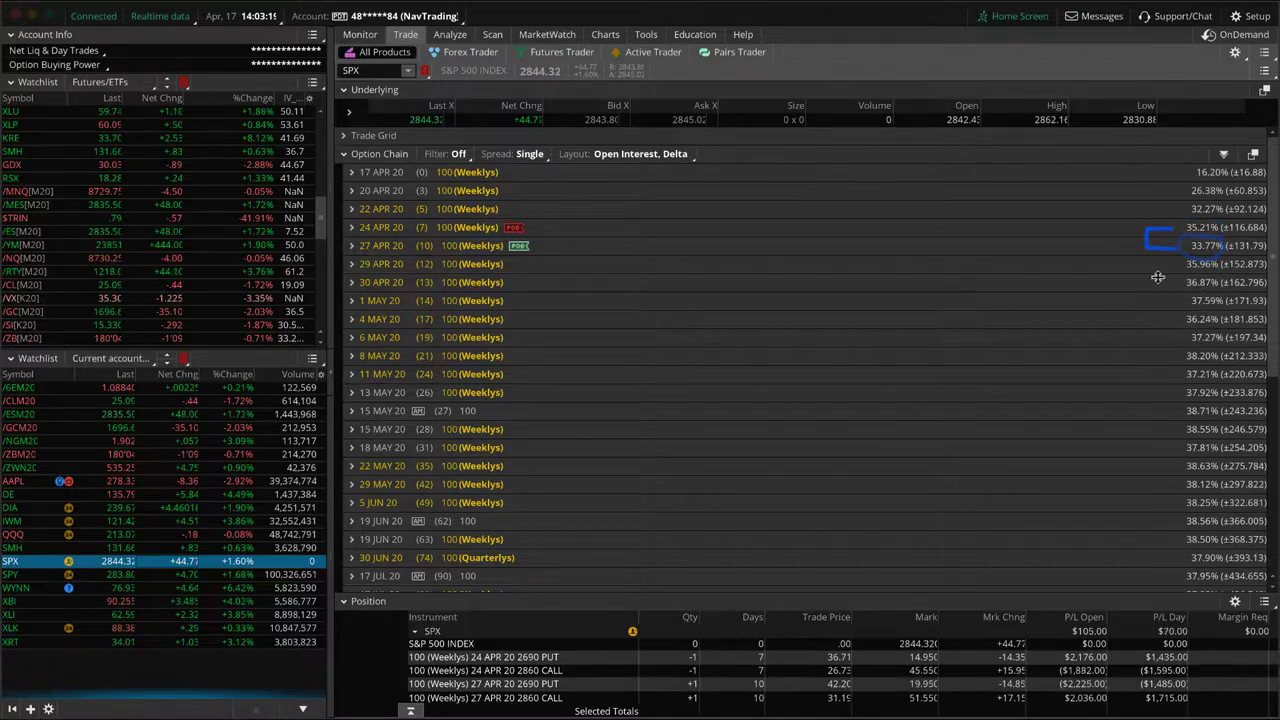
{"action": "mouse_move", "coordinate": [1146, 268]}
{"action": "left_mouse_down"}
{"action": "mouse_move", "coordinate": [1166, 268]}
{"action": "mouse_move", "coordinate": [1153, 303]}
{"action": "mouse_move", "coordinate": [1183, 302]}
{"action": "mouse_move", "coordinate": [1168, 316]}
{"action": "mouse_move", "coordinate": [1184, 319]}
{"action": "left_mouse_up"}
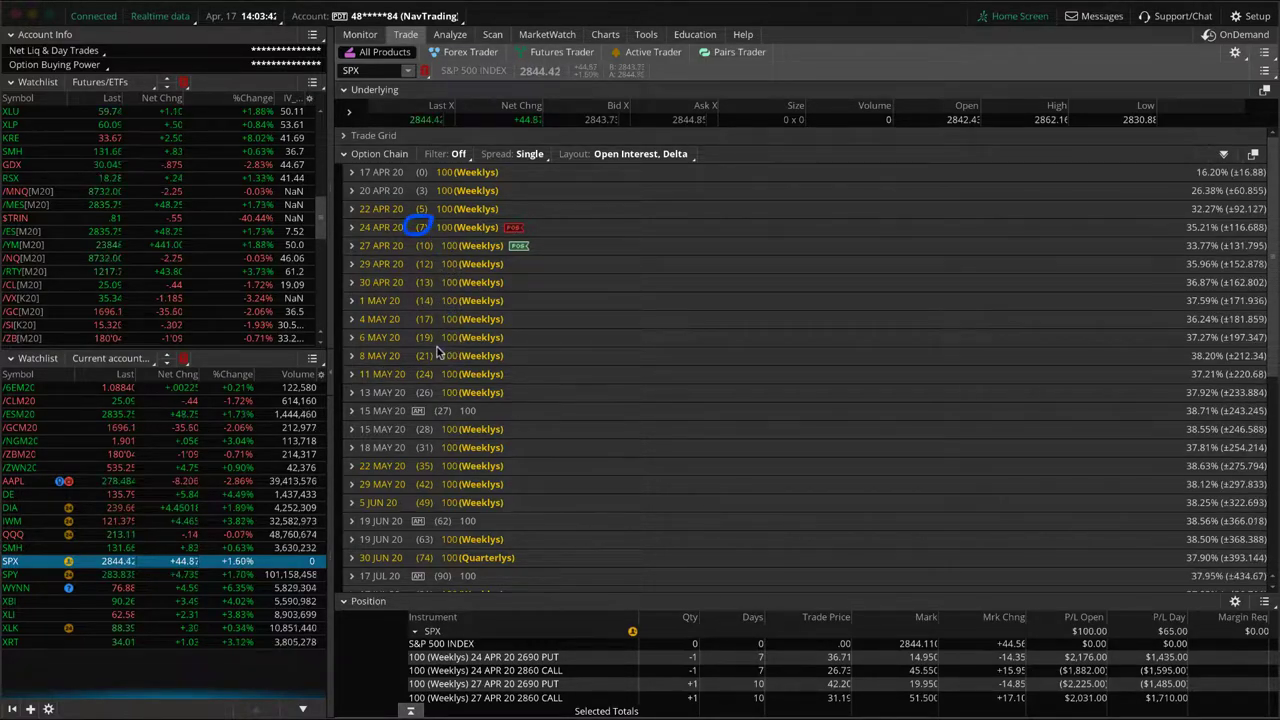
{"action": "left_click_drag", "start_coordinate": [436, 348], "coordinate": [435, 337]}
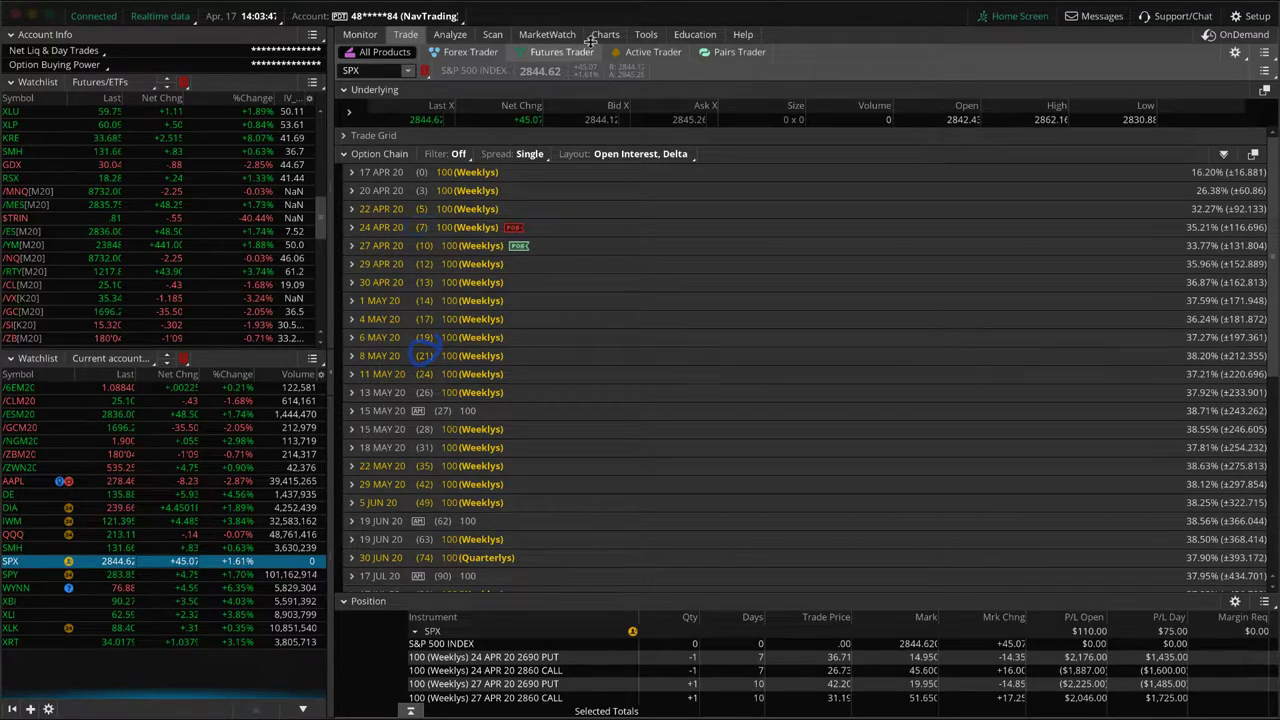
{"action": "left_click", "coordinate": [450, 34]}
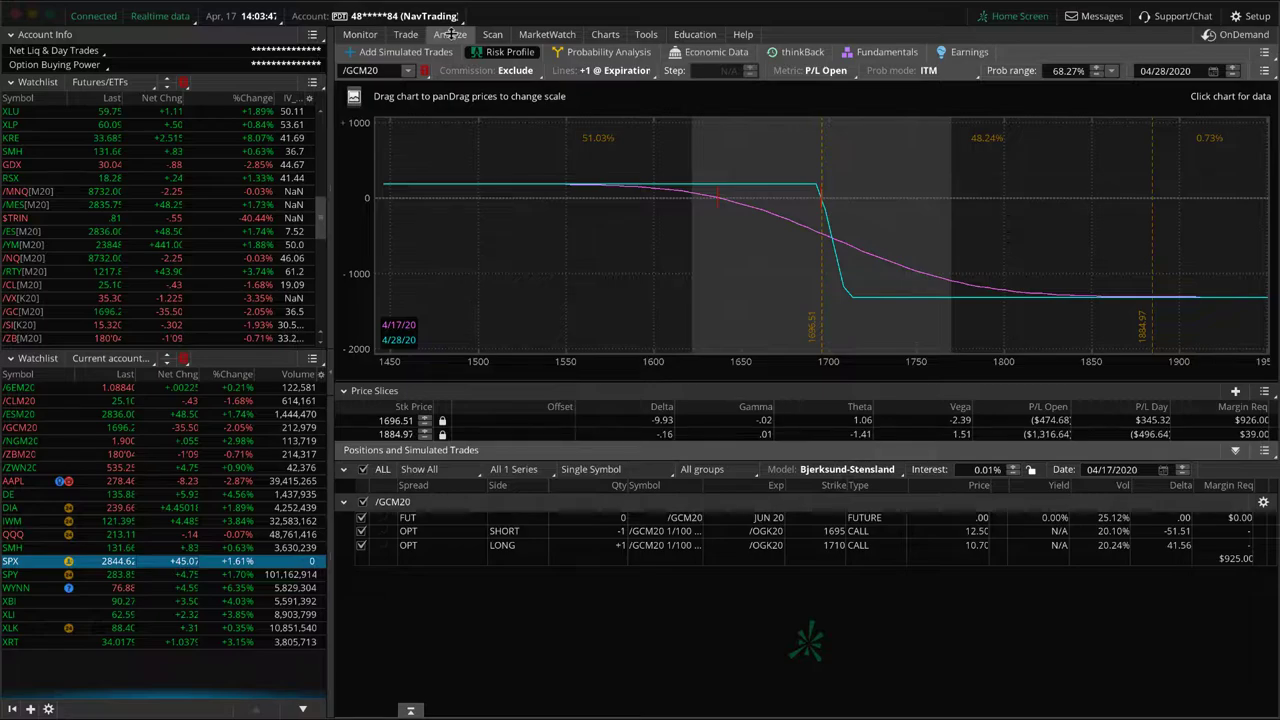
Rescale the SPX risk profile to about 3200, circle both profit peaks, and set a slice at the 2618.25 breakeven
{"action": "mouse_move", "coordinate": [450, 34]}
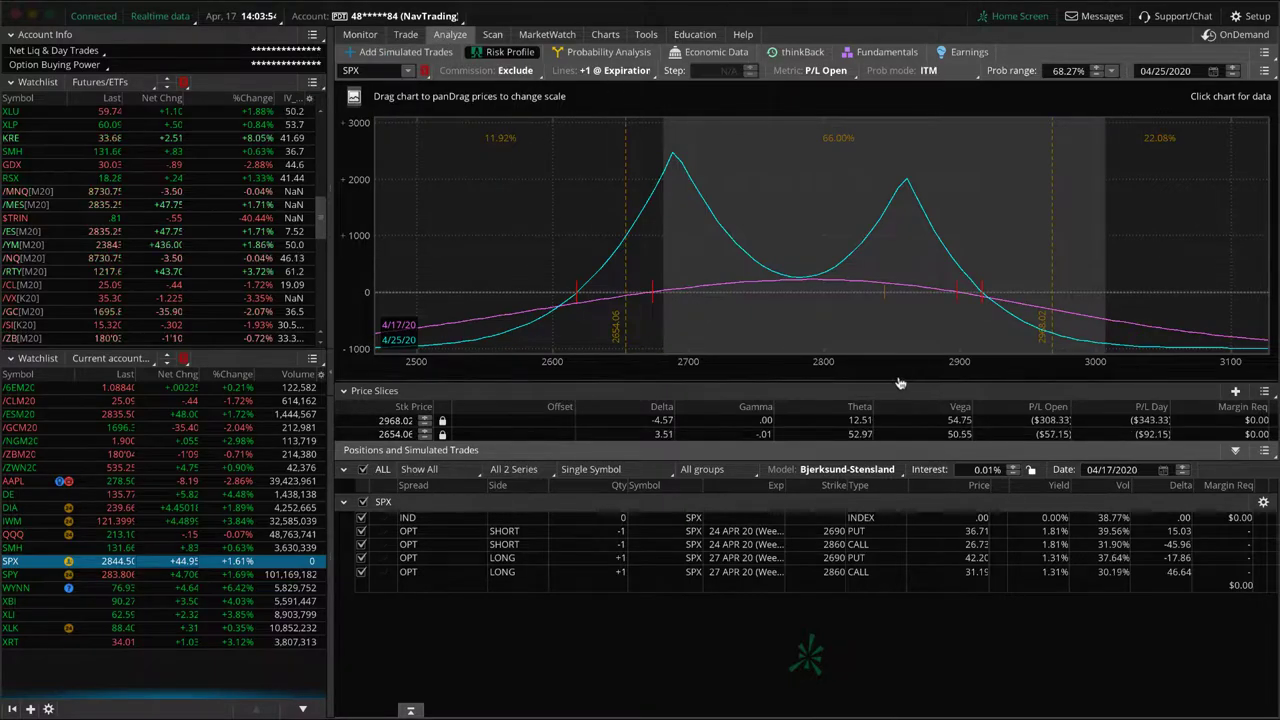
{"action": "left_click_drag", "start_coordinate": [948, 376], "coordinate": [731, 352]}
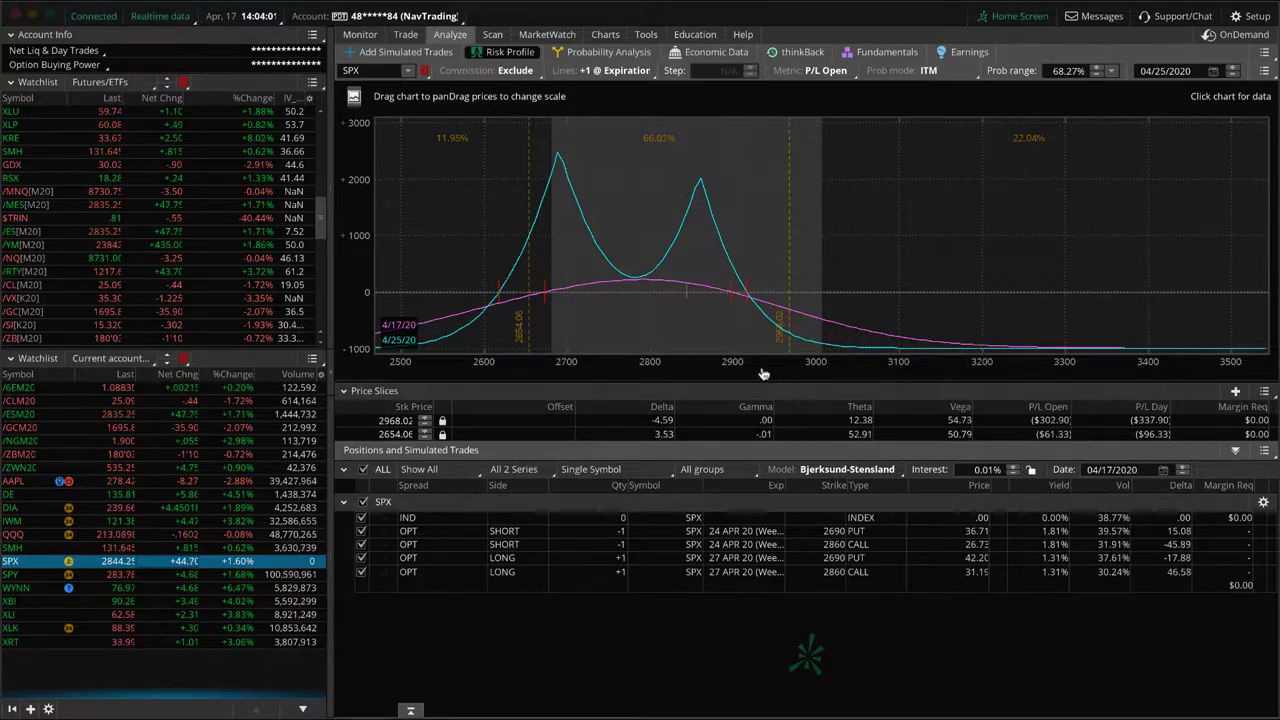
{"action": "left_click_drag", "start_coordinate": [758, 372], "coordinate": [895, 372]}
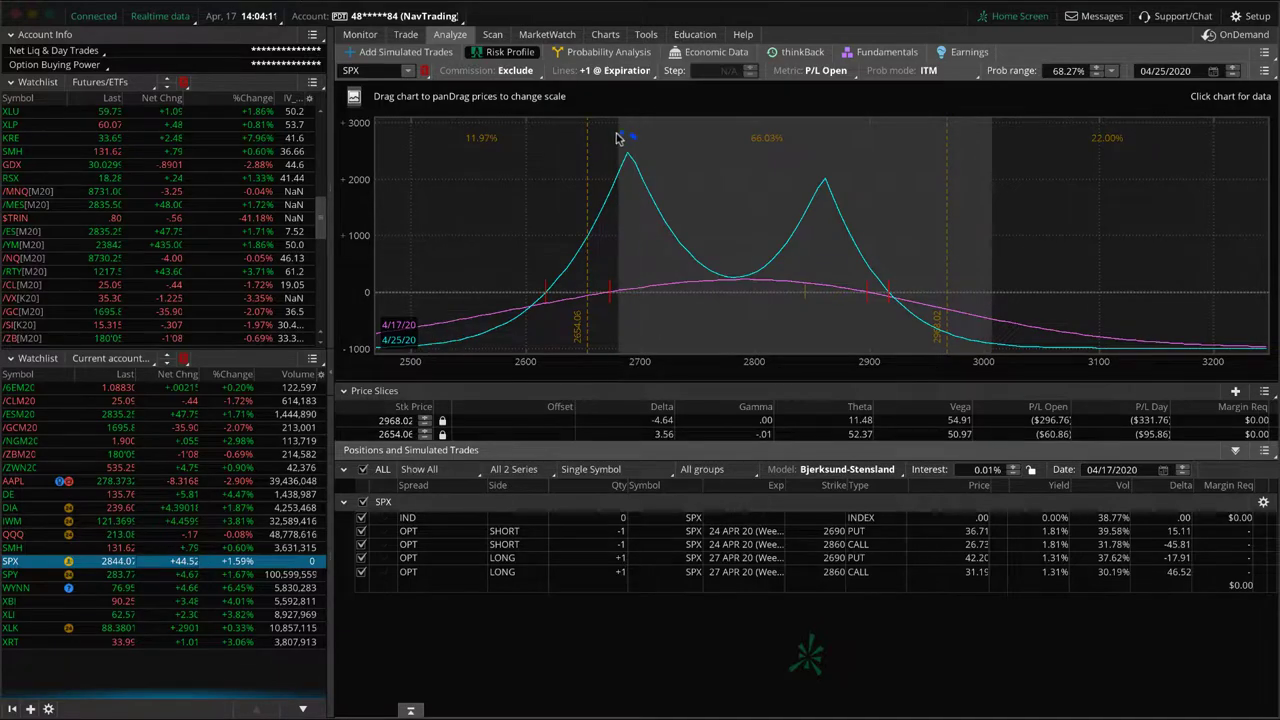
{"action": "left_click_drag", "start_coordinate": [622, 136], "coordinate": [636, 148]}
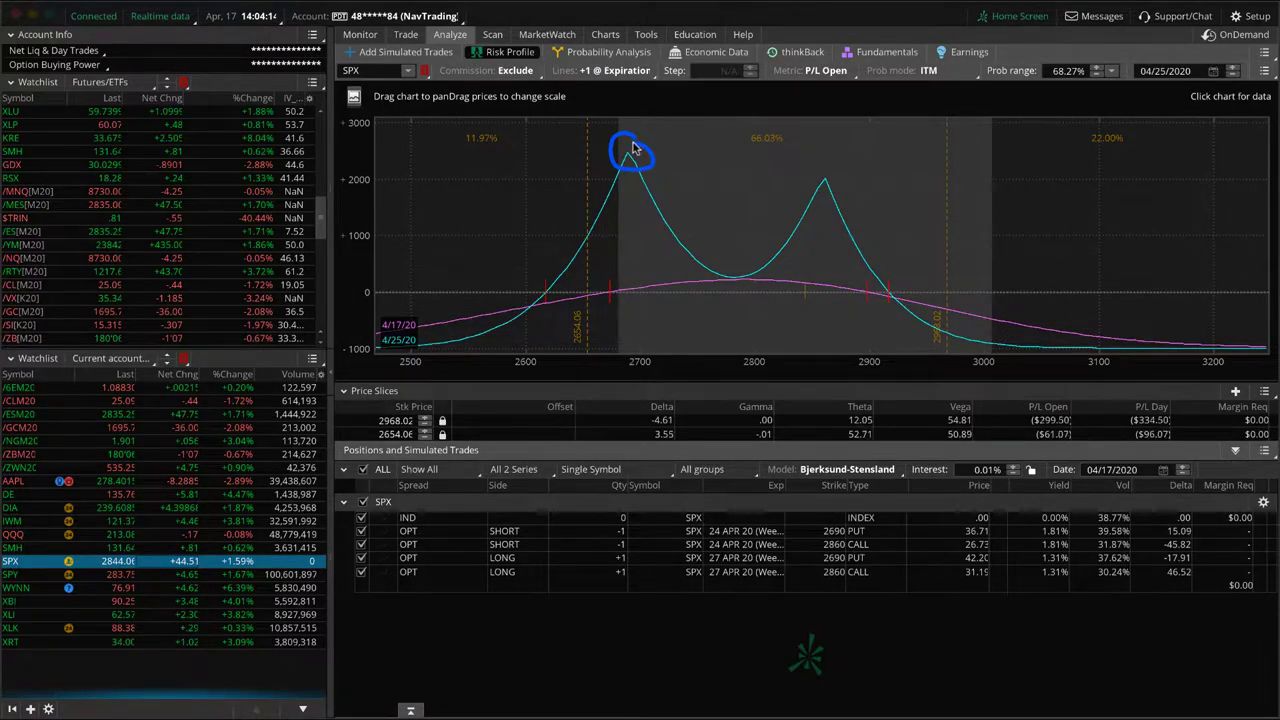
{"action": "mouse_move", "coordinate": [832, 172]}
{"action": "left_mouse_down"}
{"action": "mouse_move", "coordinate": [800, 178]}
{"action": "mouse_move", "coordinate": [848, 160]}
{"action": "left_mouse_up"}
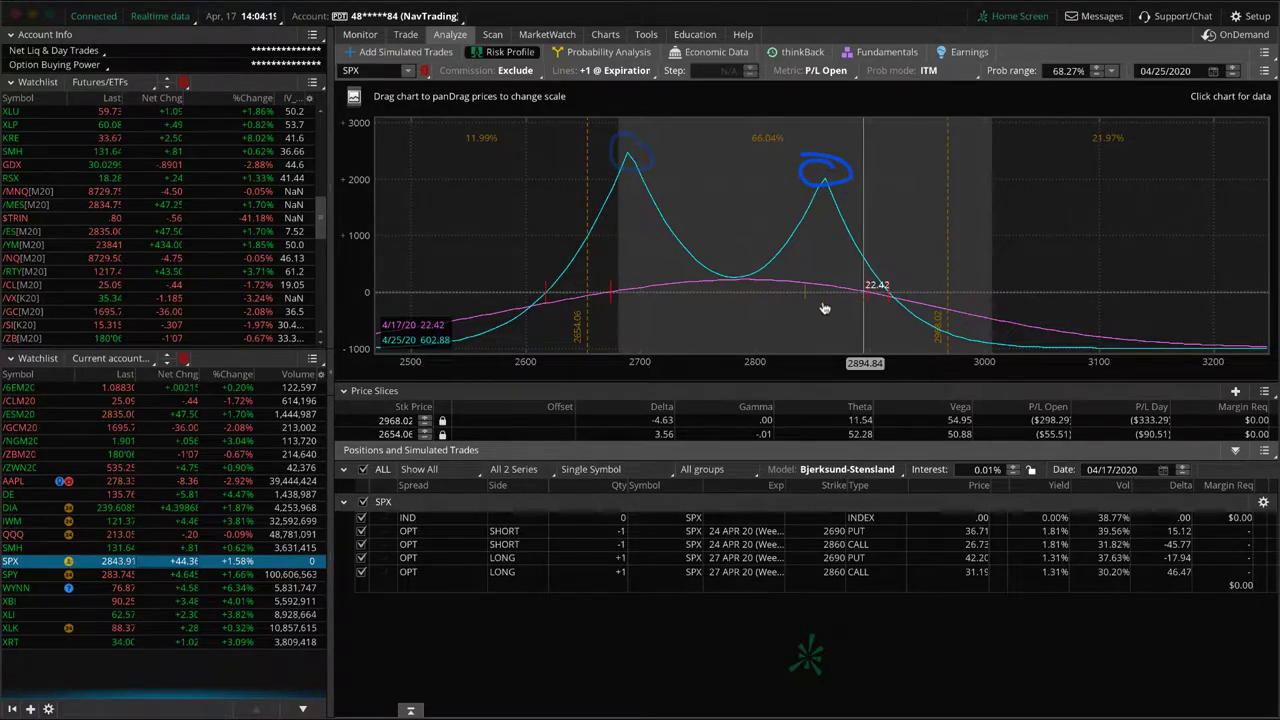
{"action": "left_click", "coordinate": [546, 303]}
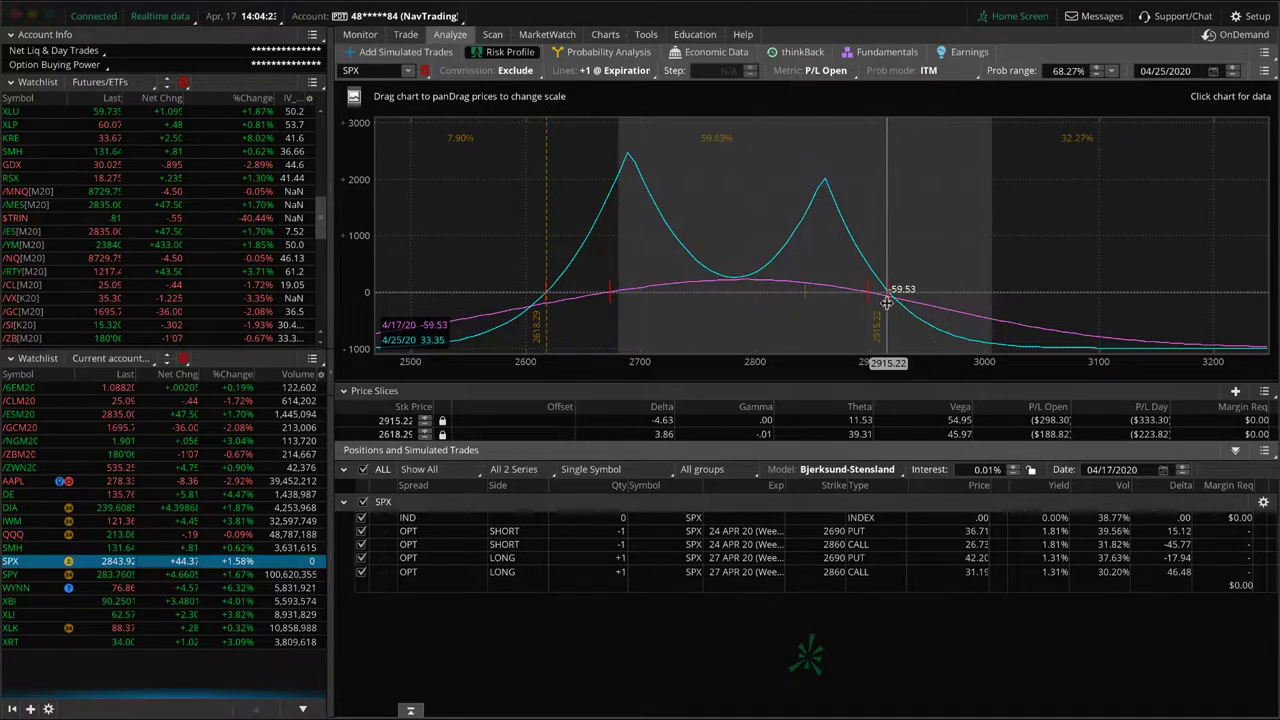
{"action": "left_click_drag", "start_coordinate": [877, 372], "coordinate": [684, 366]}
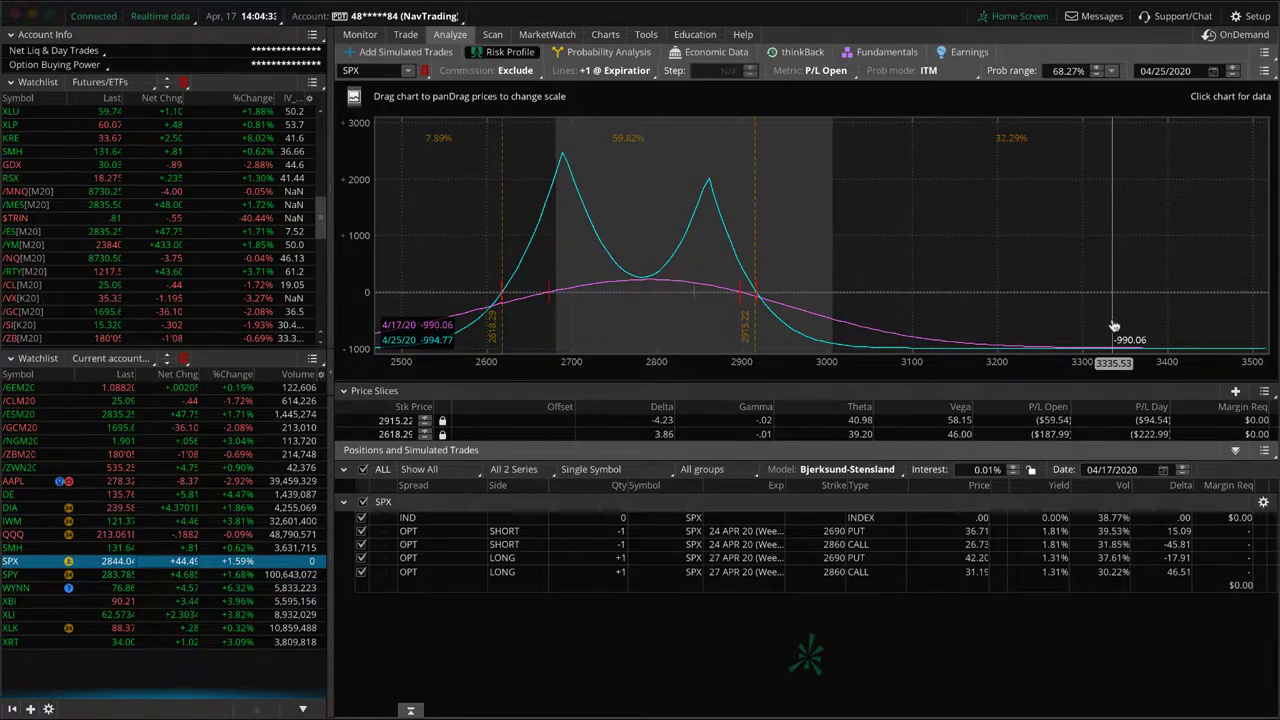
{"action": "left_click_drag", "start_coordinate": [914, 263], "coordinate": [1069, 262]}
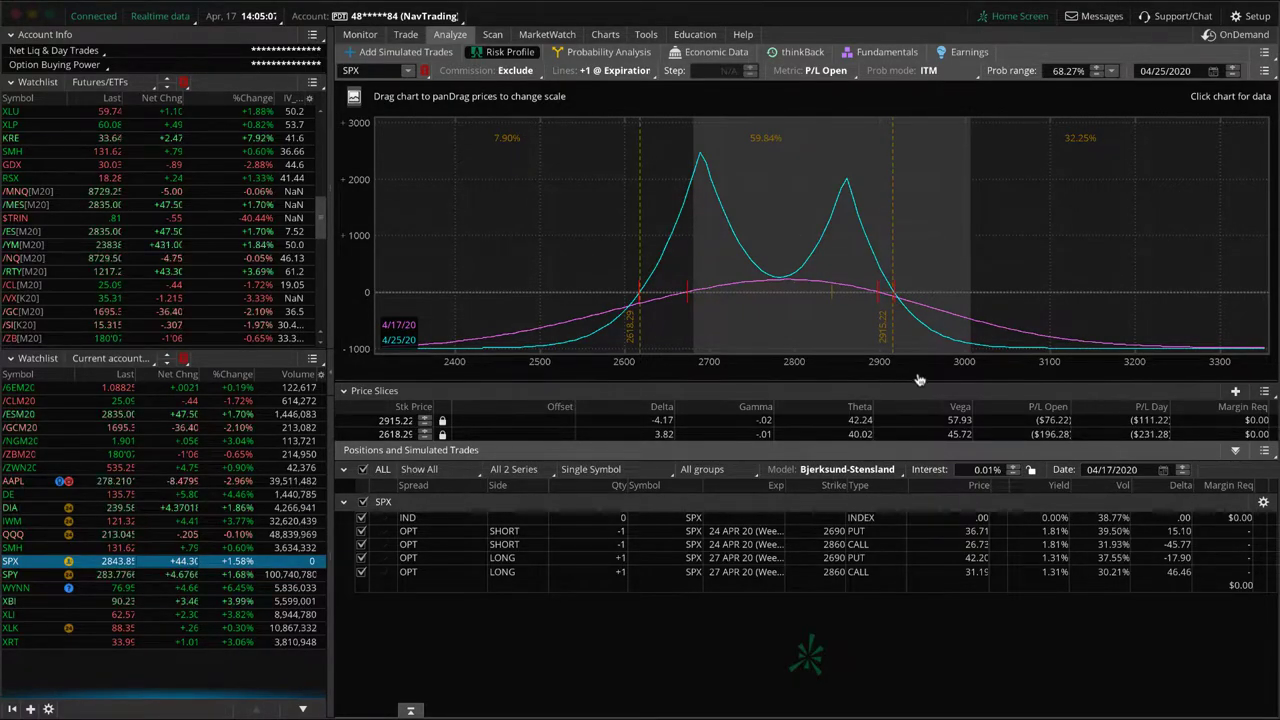
Narrow the SPX risk profile's price range to 2500–3200
{"action": "left_click_drag", "start_coordinate": [927, 381], "coordinate": [773, 430]}
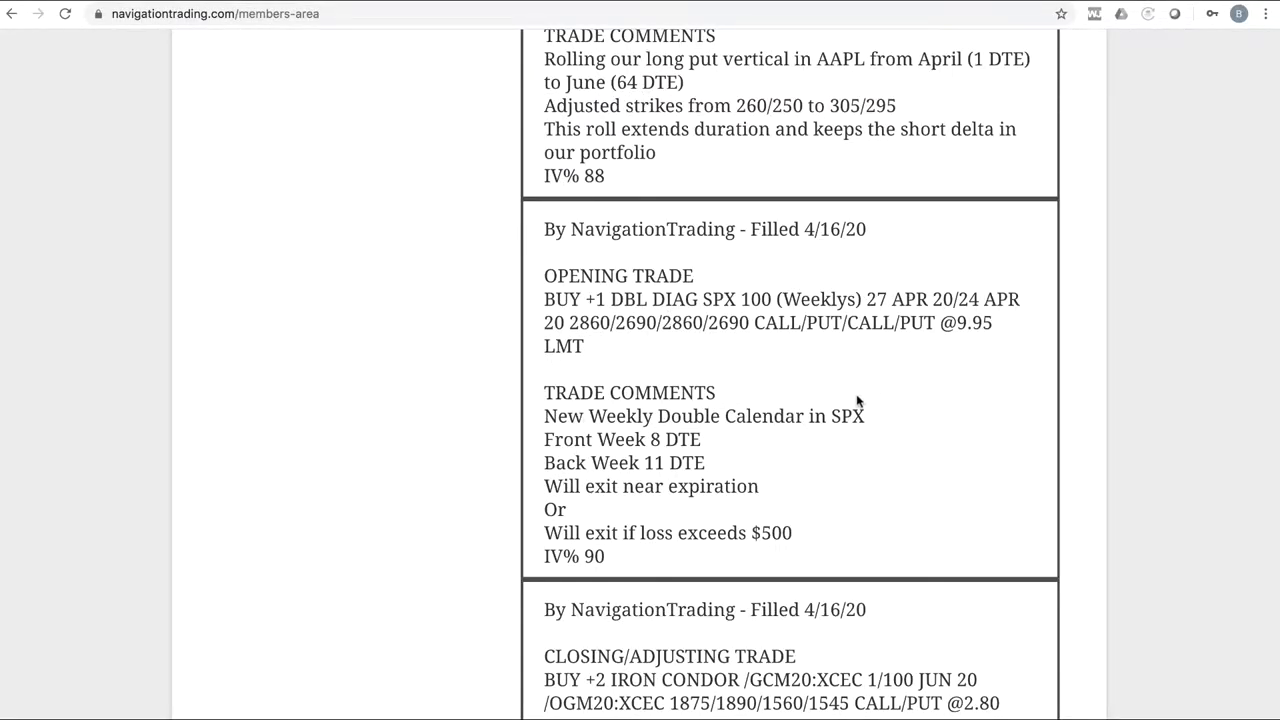
Scroll up to the AAPL put vertical roll alert and point out its April (1 DTE) and June (64 DTE) legs
{"action": "scroll", "coordinate": [835, 410], "scroll_direction": "up", "scroll_amount": 2}
{"action": "scroll", "coordinate": [835, 407], "scroll_direction": "up", "scroll_amount": 3}
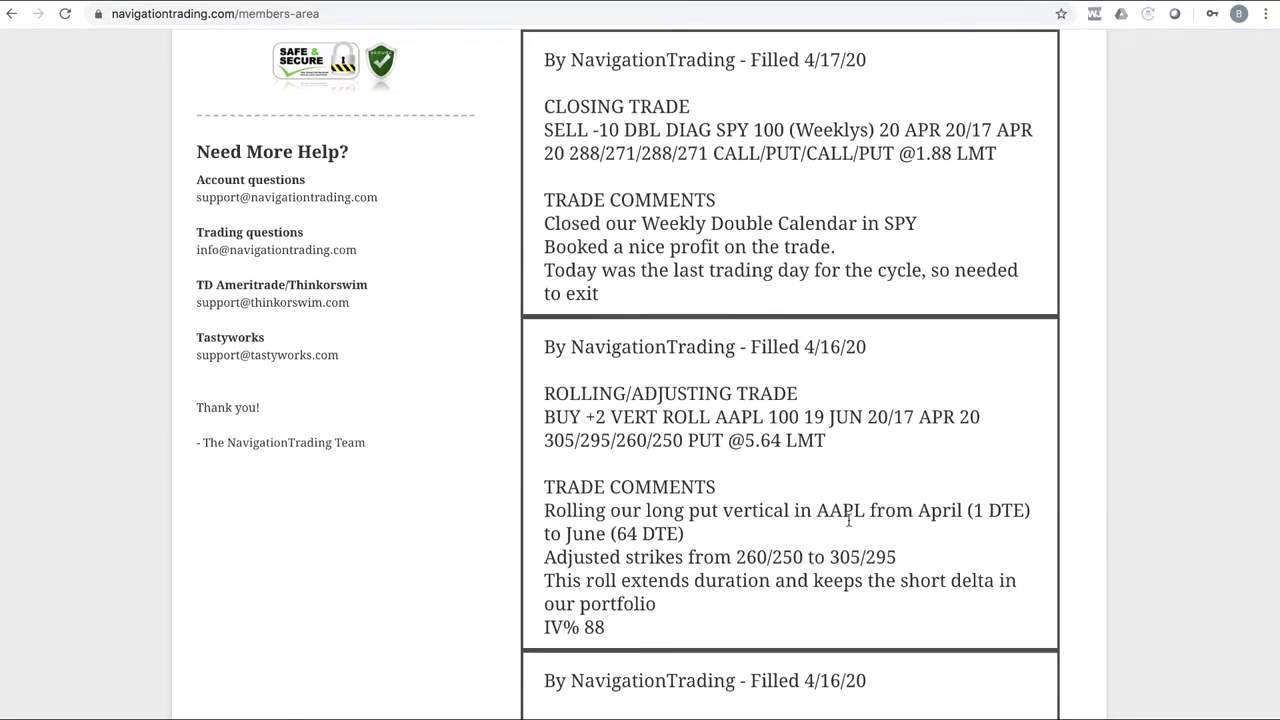
{"action": "left_click_drag", "start_coordinate": [969, 510], "coordinate": [1030, 511]}
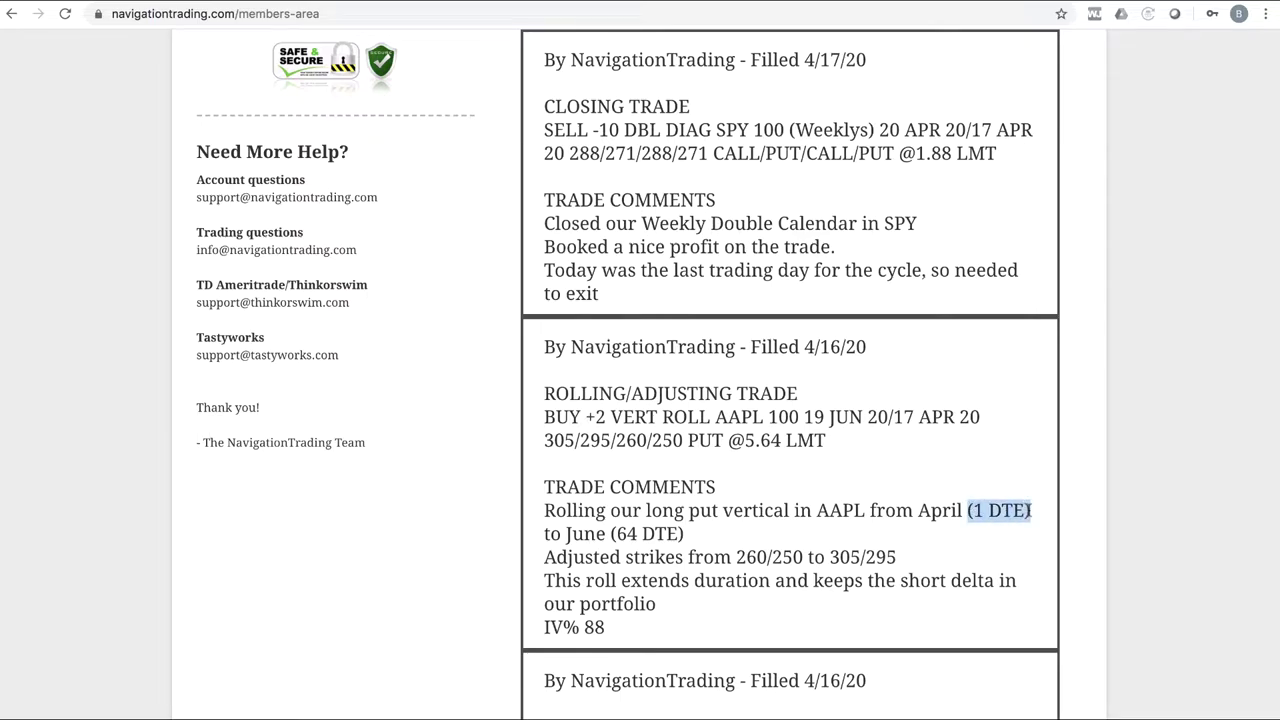
{"action": "left_click_drag", "start_coordinate": [685, 534], "coordinate": [612, 533]}
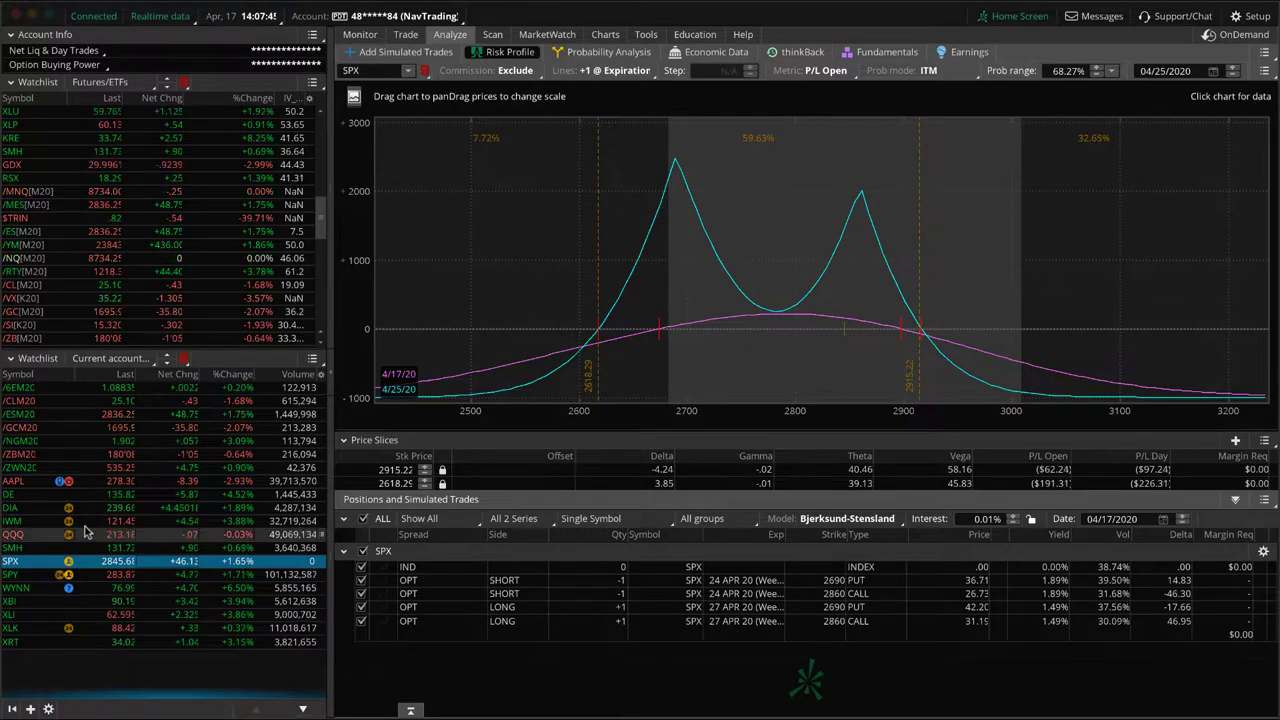
Load the AAPL June 305/295 put vertical's risk profile from the watchlist
{"action": "left_click", "coordinate": [117, 482]}
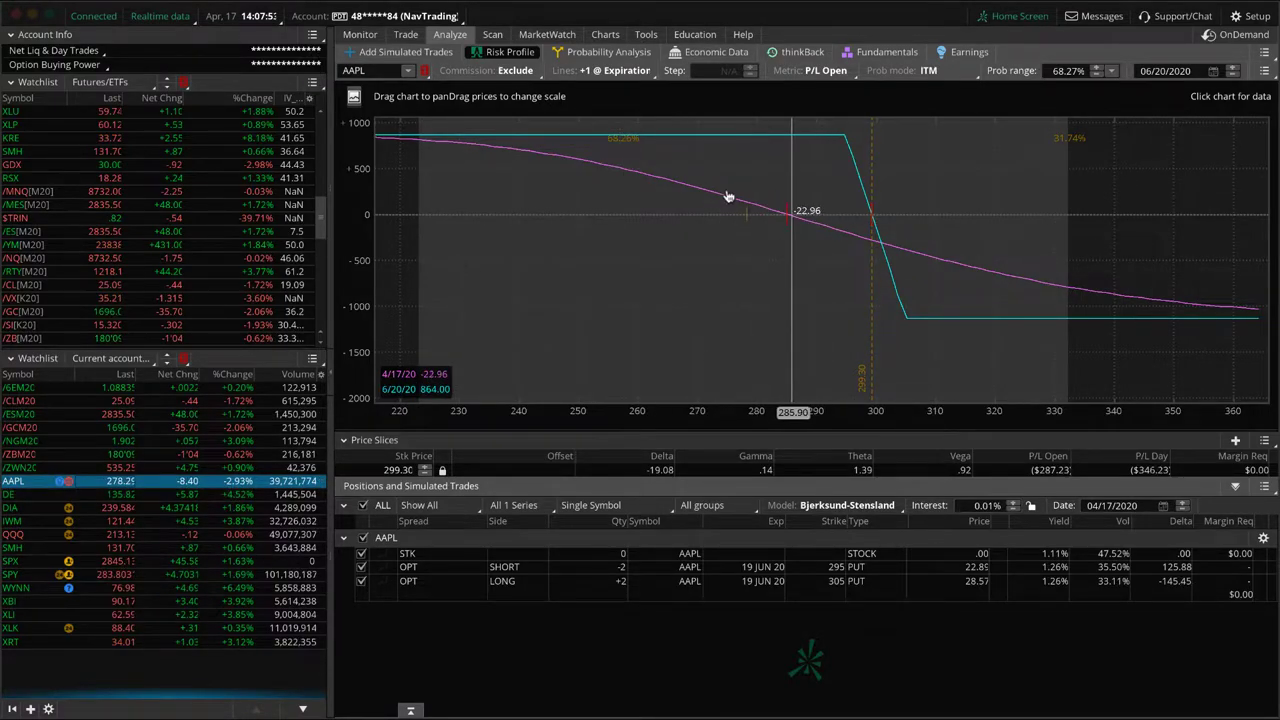
On the AAPL daily chart, sketch a downward line and an expected upward curve over the latest candles, then return to the trade alerts
{"action": "left_click", "coordinate": [605, 34]}
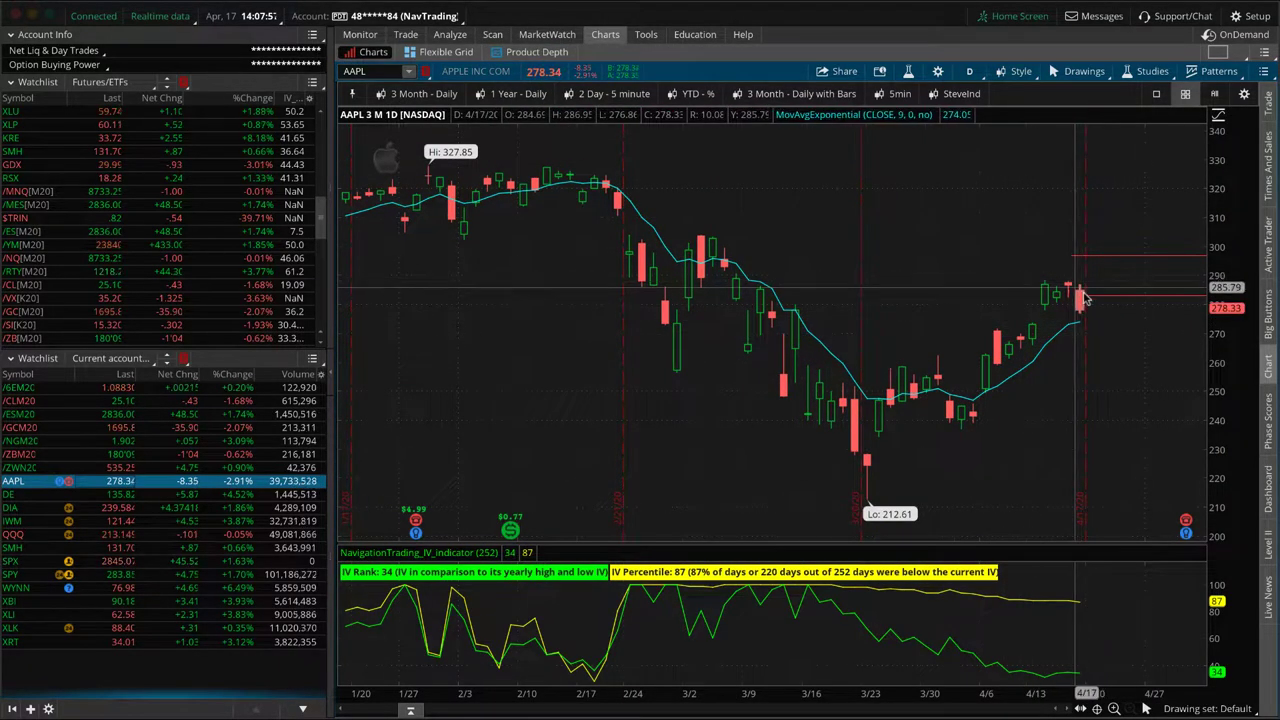
{"action": "left_click_drag", "start_coordinate": [1082, 285], "coordinate": [1096, 314]}
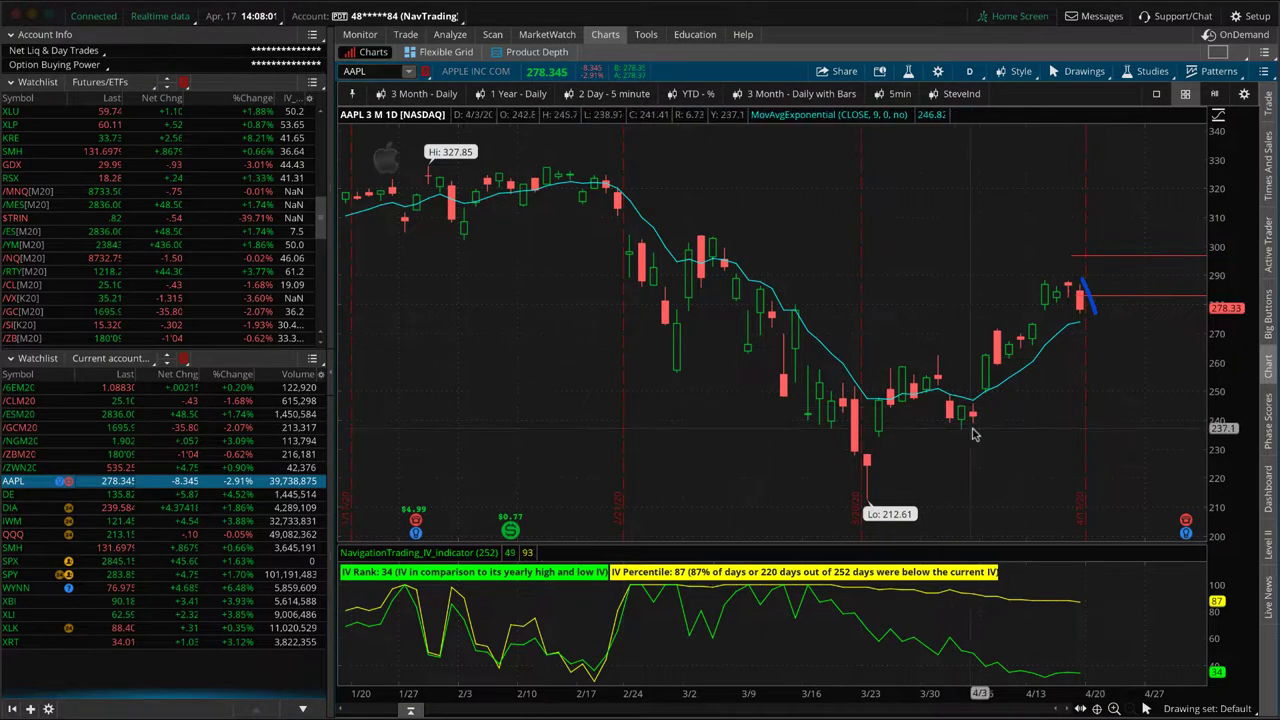
{"action": "left_click_drag", "start_coordinate": [880, 395], "coordinate": [970, 381]}
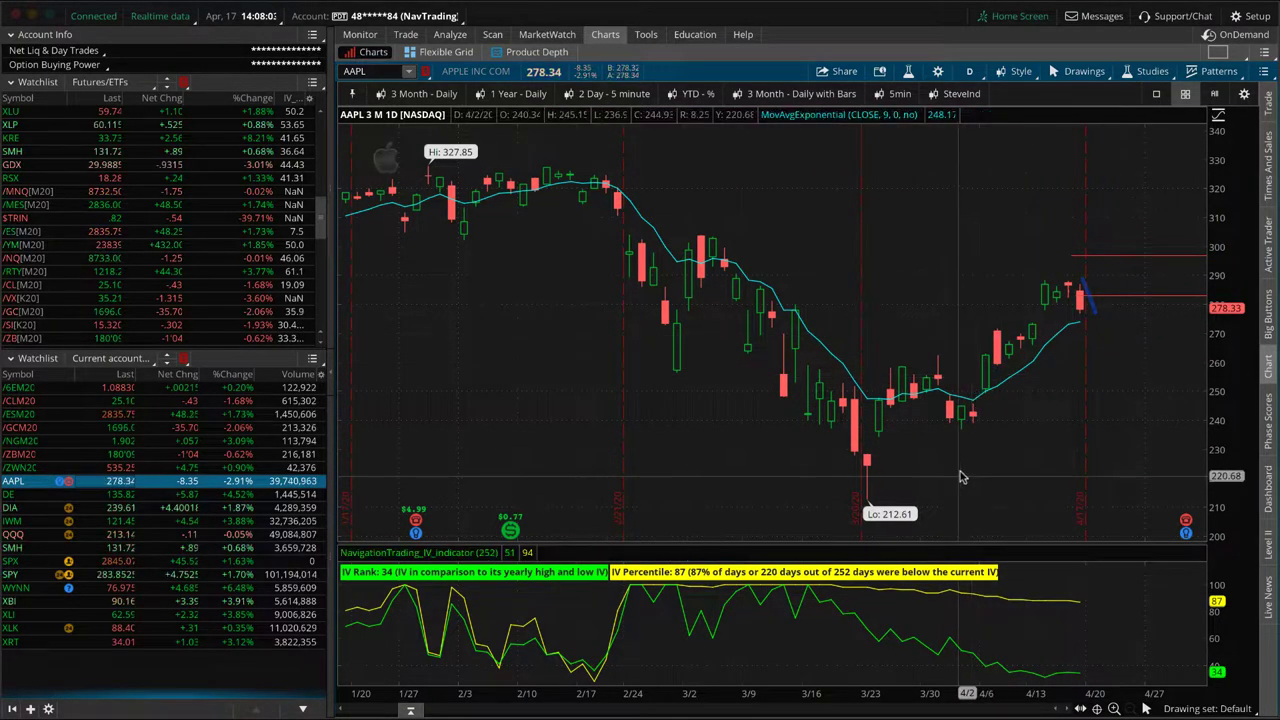
{"action": "left_click_drag", "start_coordinate": [960, 472], "coordinate": [1114, 292]}
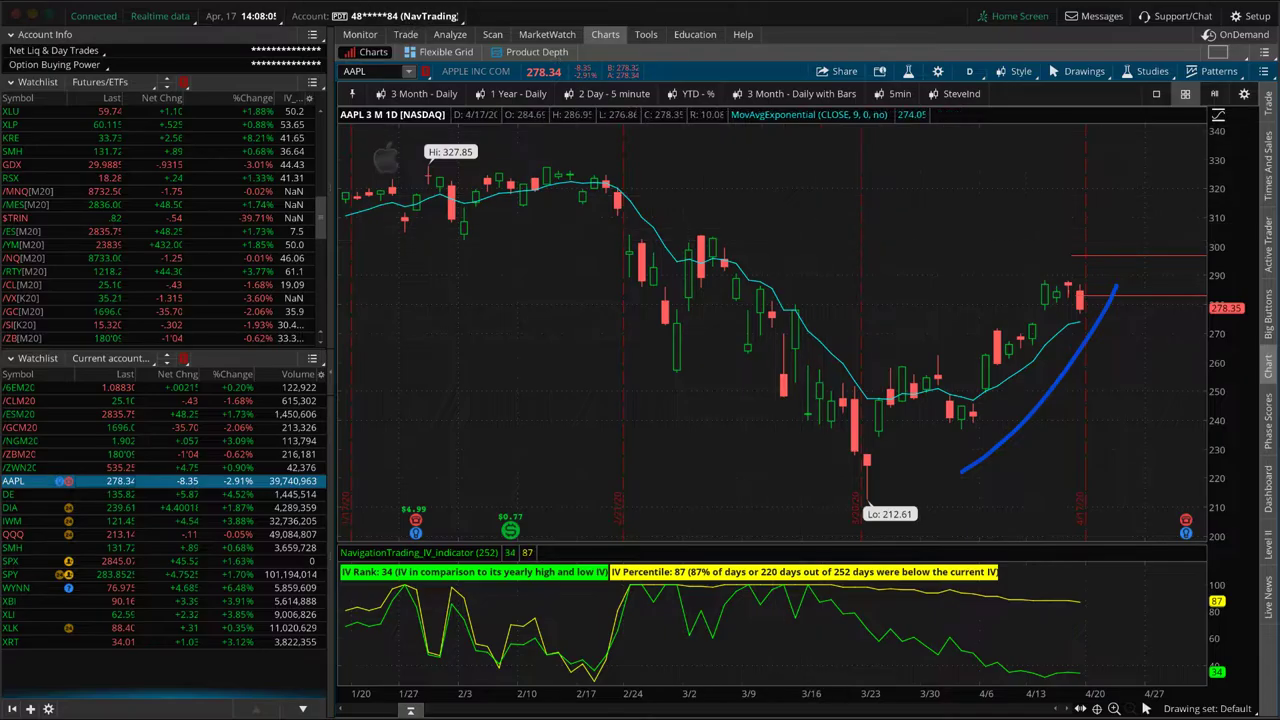
{"action": "key", "text": "super+Tab"}
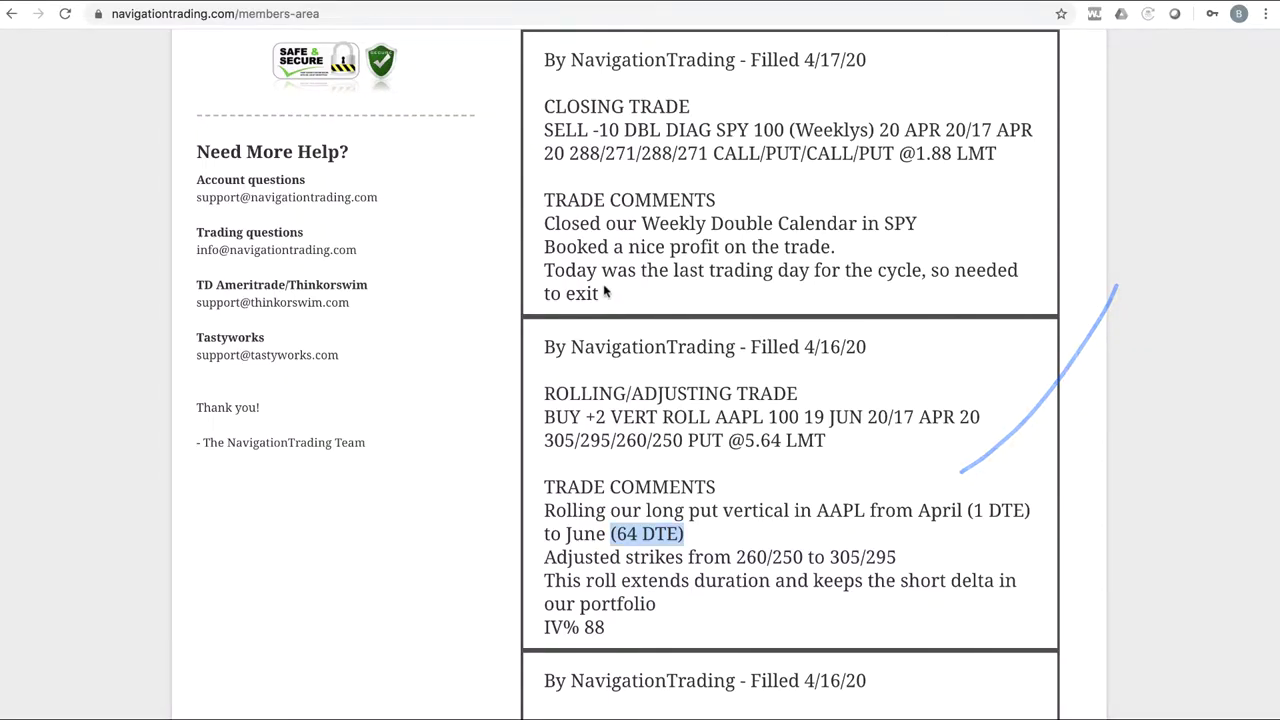
{"action": "scroll", "coordinate": [641, 295], "scroll_direction": "down", "scroll_amount": 1}
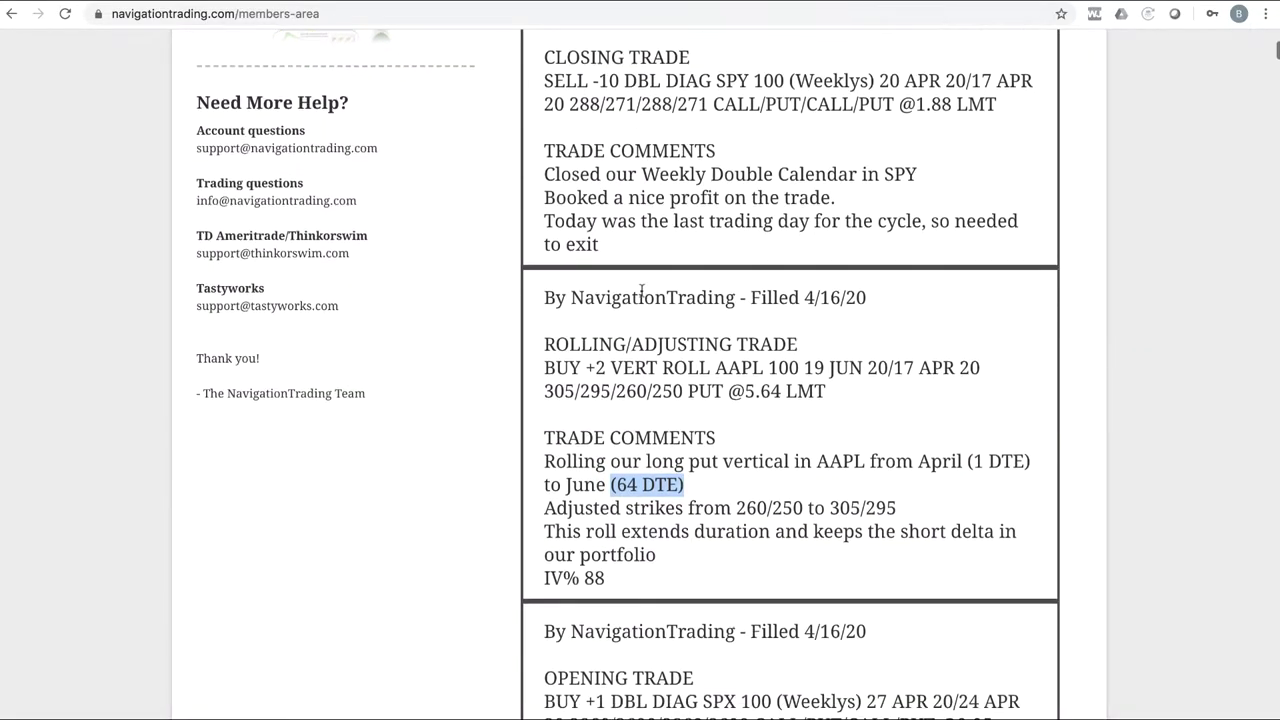
{"action": "scroll", "coordinate": [643, 295], "scroll_direction": "up", "scroll_amount": 3}
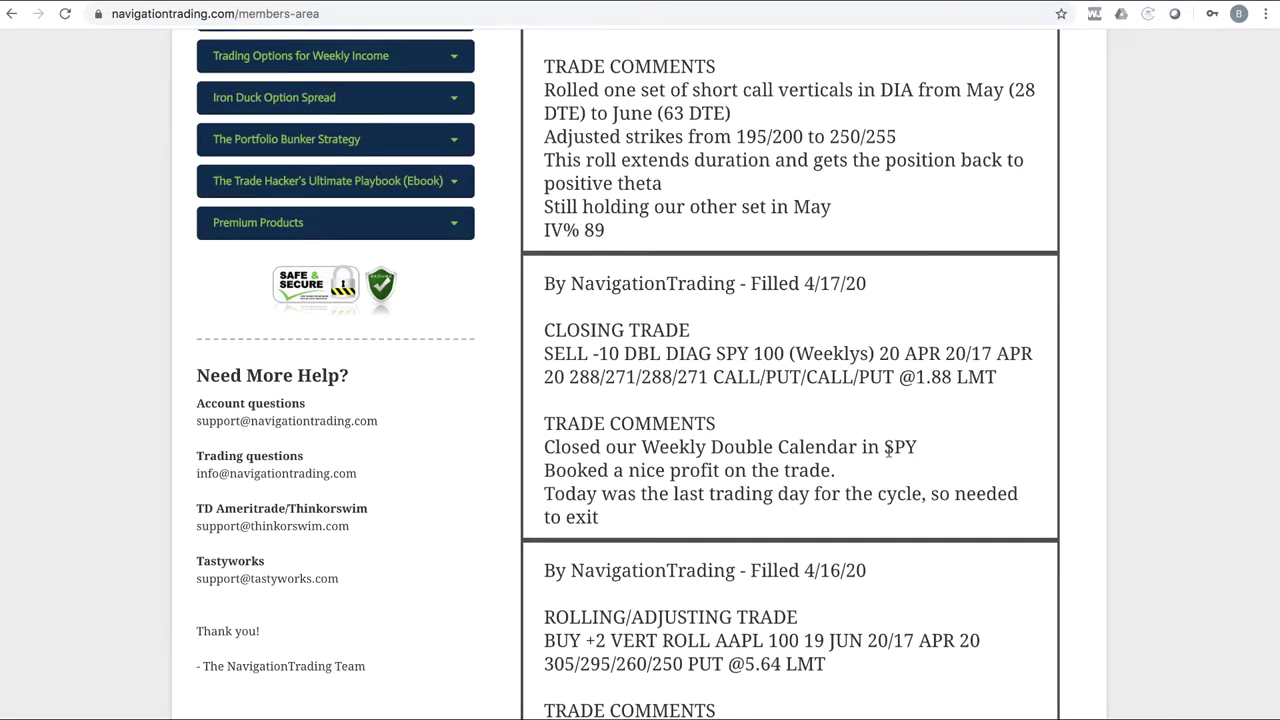
{"action": "left_click_drag", "start_coordinate": [884, 447], "coordinate": [916, 449]}
{"action": "left_click_drag", "start_coordinate": [620, 354], "coordinate": [600, 353]}
{"action": "left_click_drag", "start_coordinate": [716, 353], "coordinate": [748, 353]}
{"action": "left_click", "coordinate": [751, 358]}
{"action": "left_click_drag", "start_coordinate": [569, 377], "coordinate": [708, 377]}
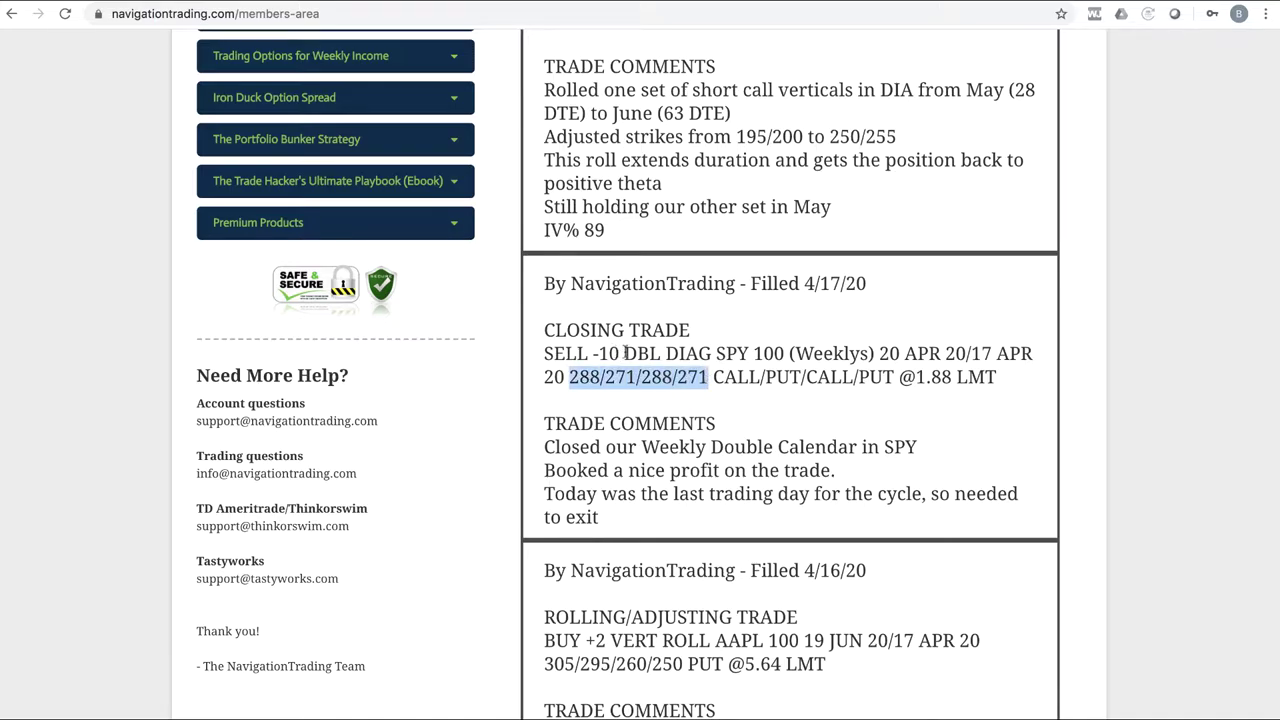
{"action": "left_click_drag", "start_coordinate": [623, 353], "coordinate": [590, 352]}
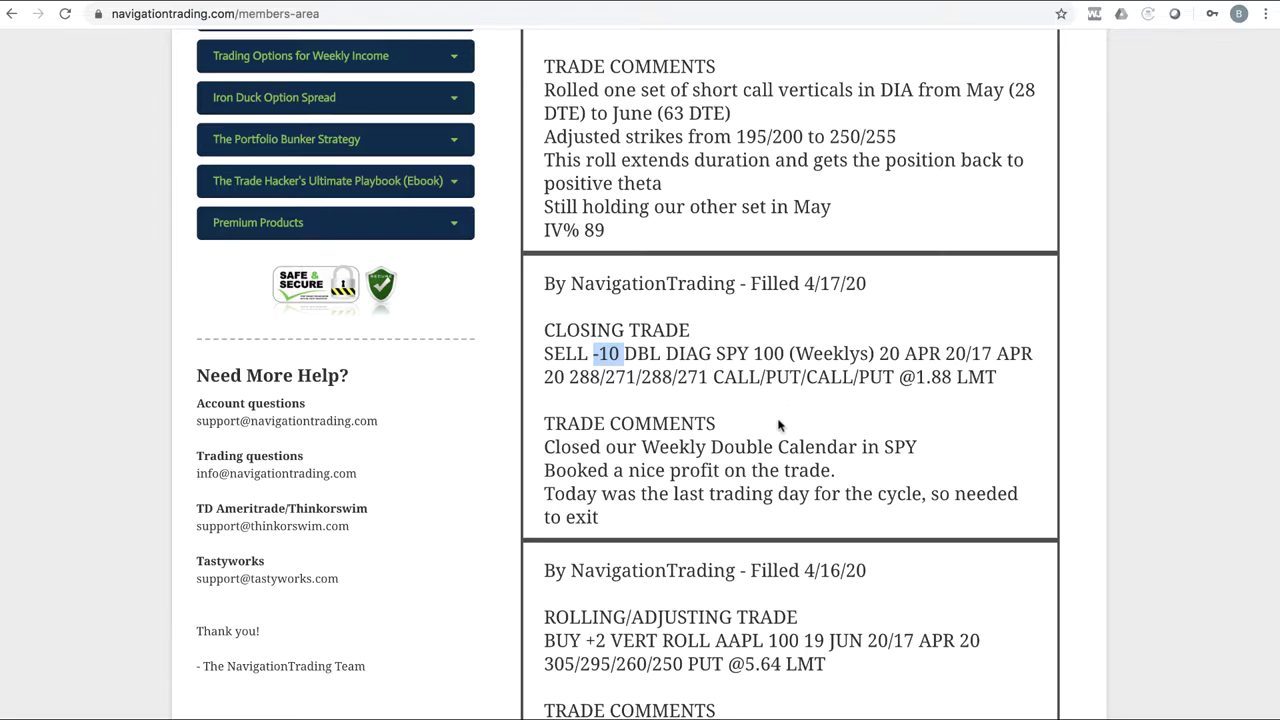
{"action": "scroll", "coordinate": [783, 446], "scroll_direction": "down", "scroll_amount": 1}
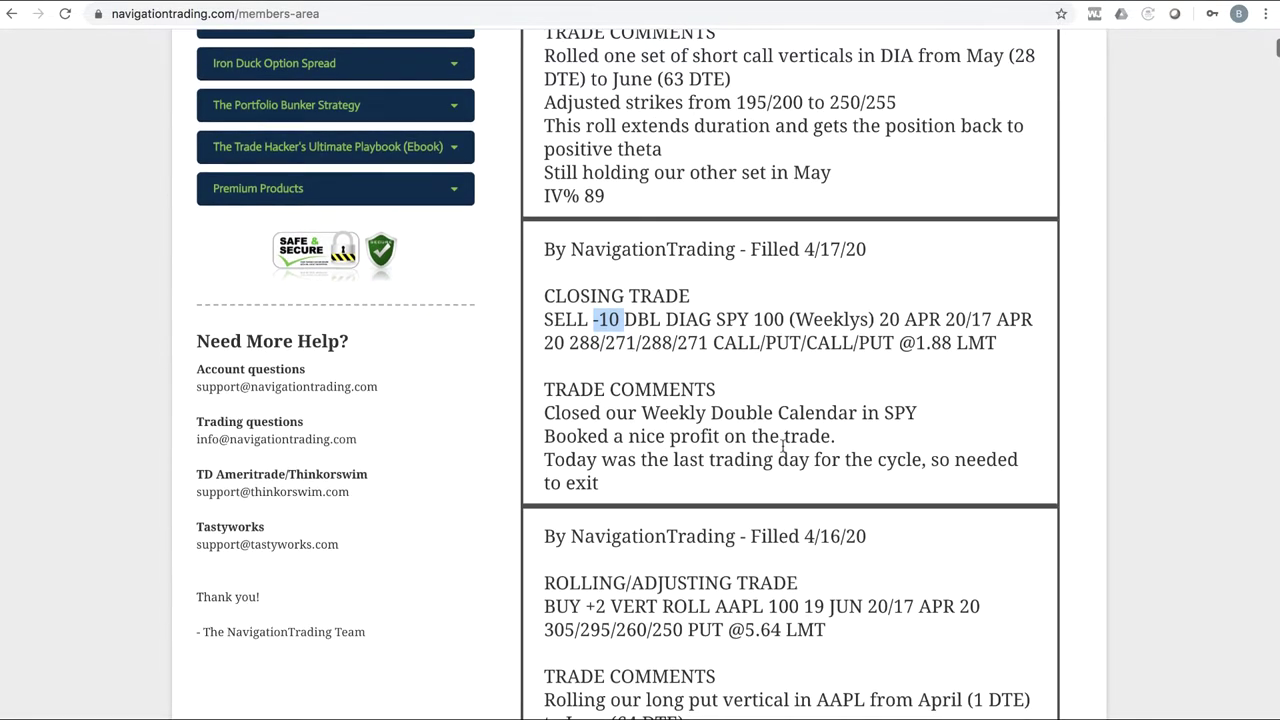
{"action": "left_click", "coordinate": [779, 428]}
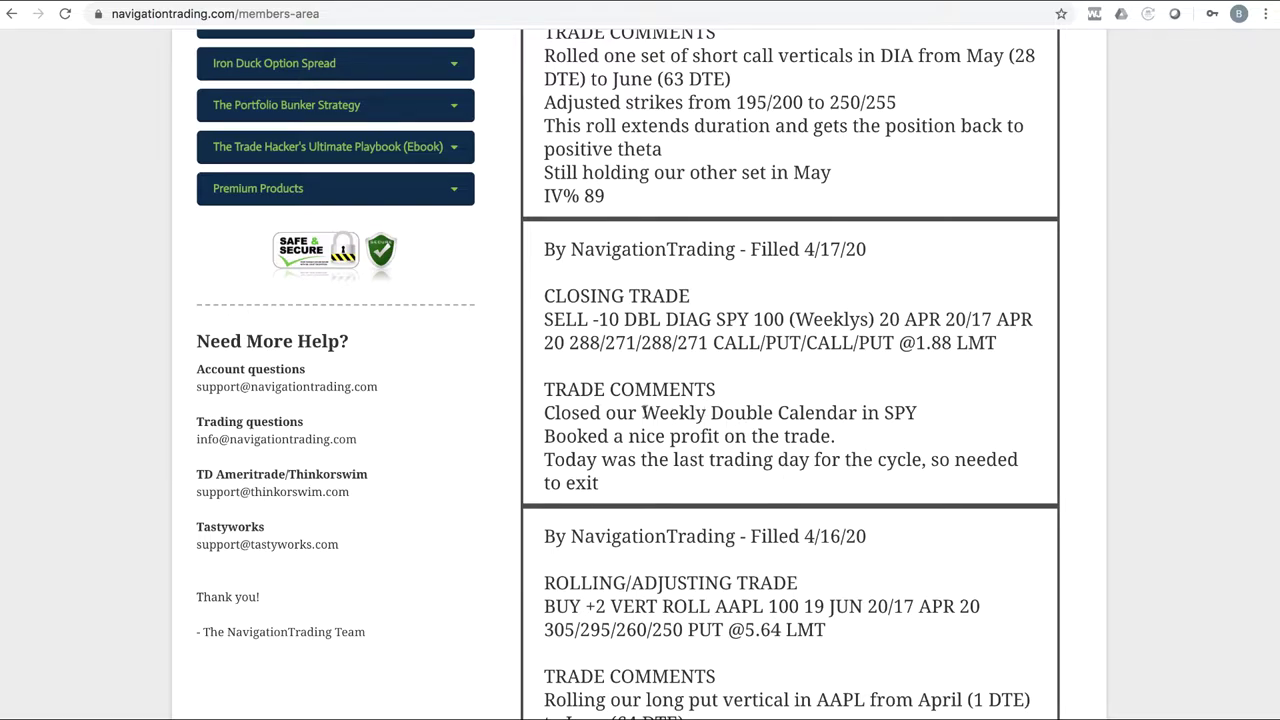
{"action": "left_click_drag", "start_coordinate": [642, 413], "coordinate": [862, 414]}
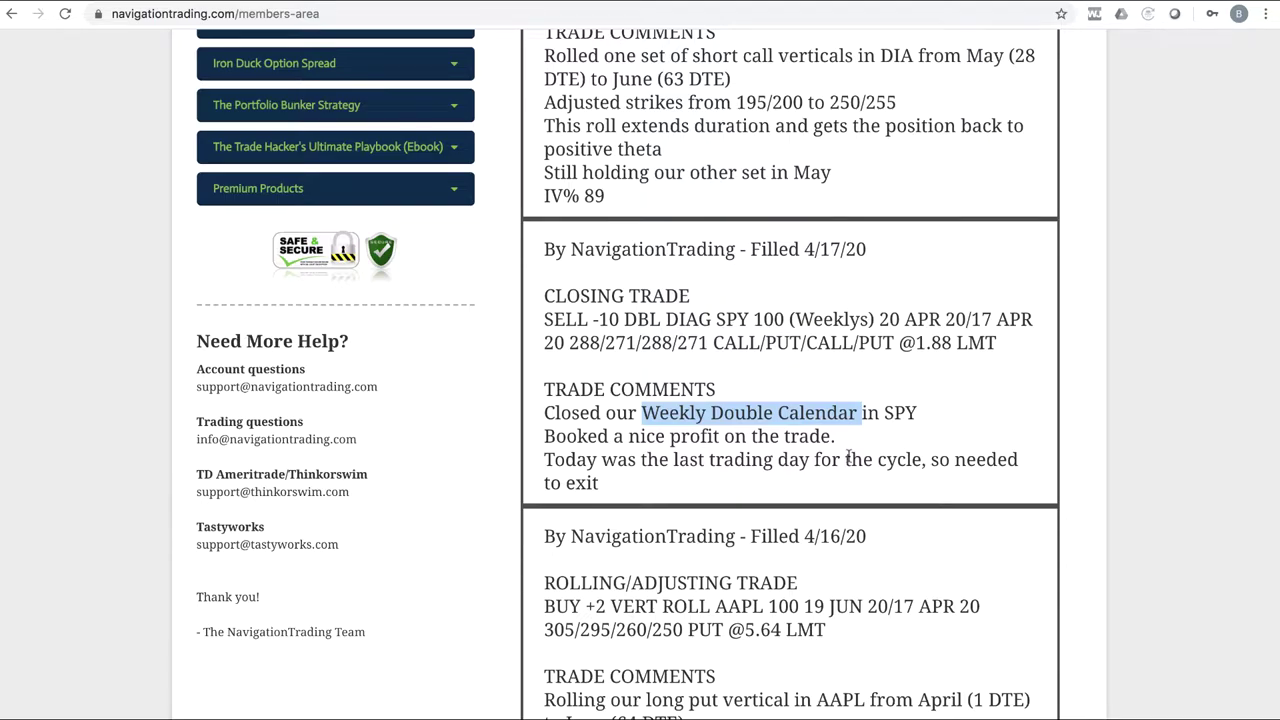
{"action": "left_click", "coordinate": [849, 479]}
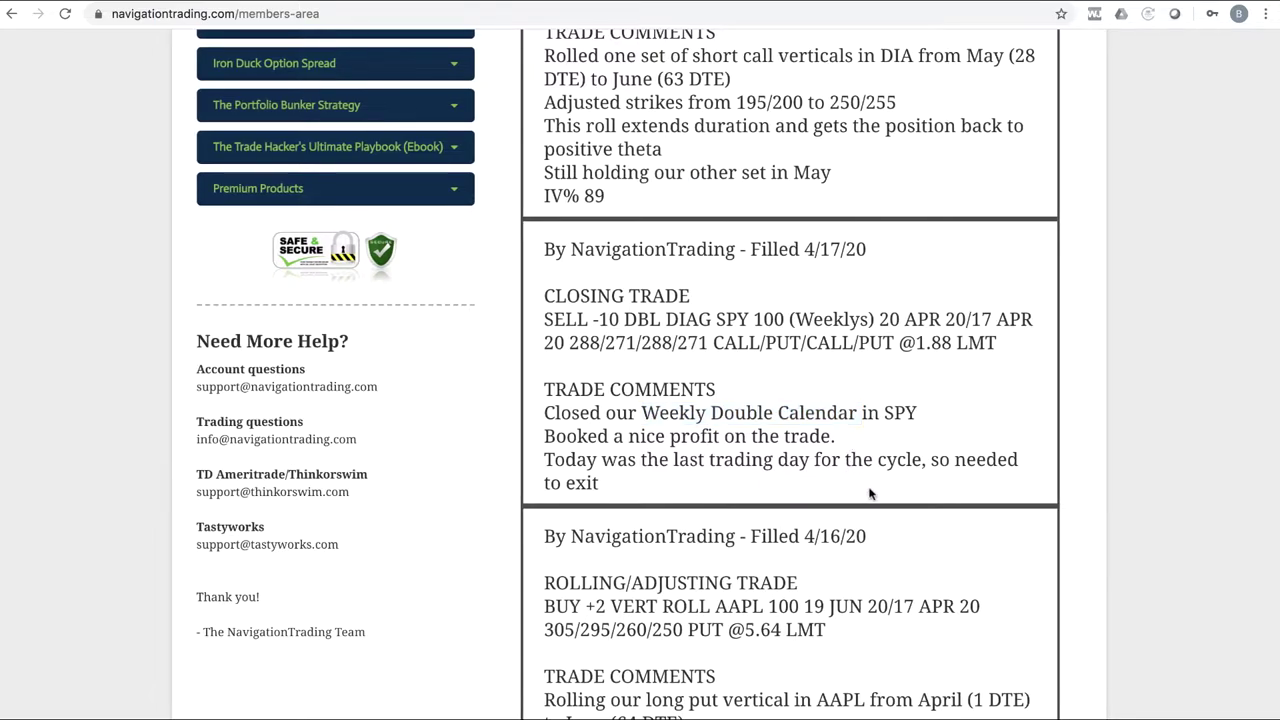
{"action": "scroll", "coordinate": [876, 484], "scroll_direction": "up", "scroll_amount": 1}
Highlight the June 63 DTE expiry and the 195/200 to 250/255 adjusted strikes in the DIA roll alert
{"action": "scroll", "coordinate": [876, 484], "scroll_direction": "up", "scroll_amount": 5}
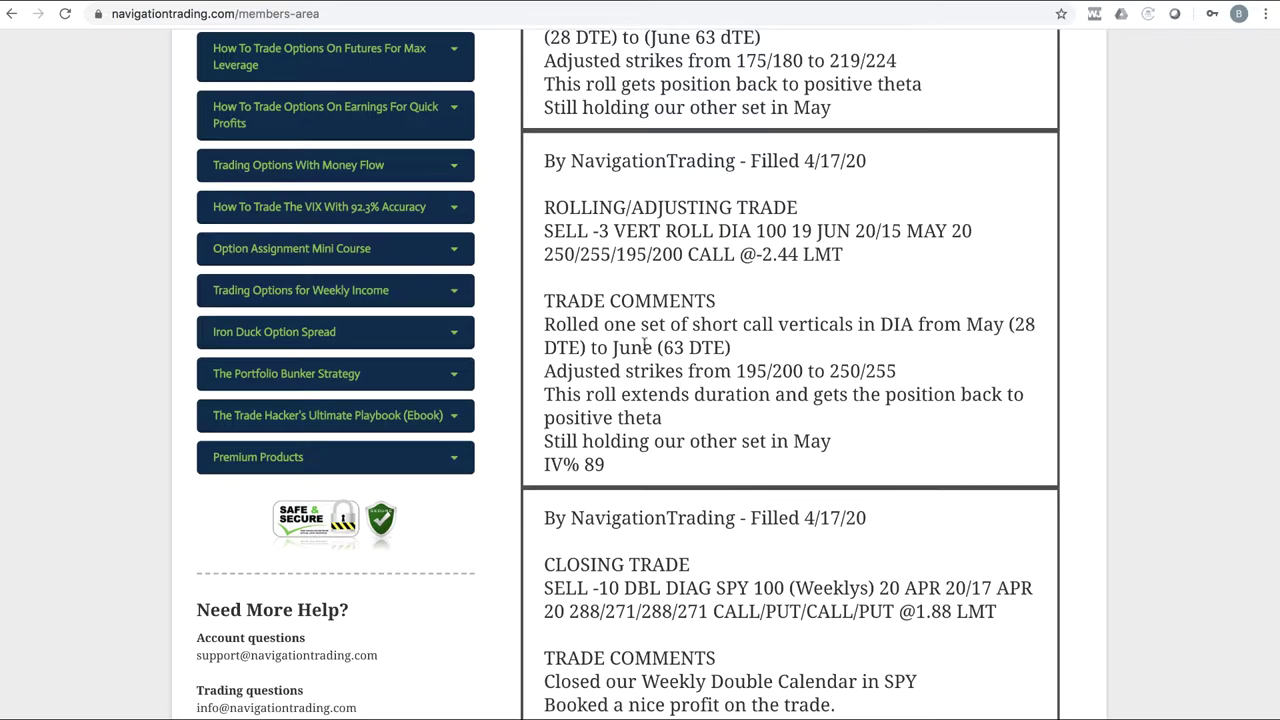
{"action": "left_click_drag", "start_coordinate": [644, 347], "coordinate": [758, 355]}
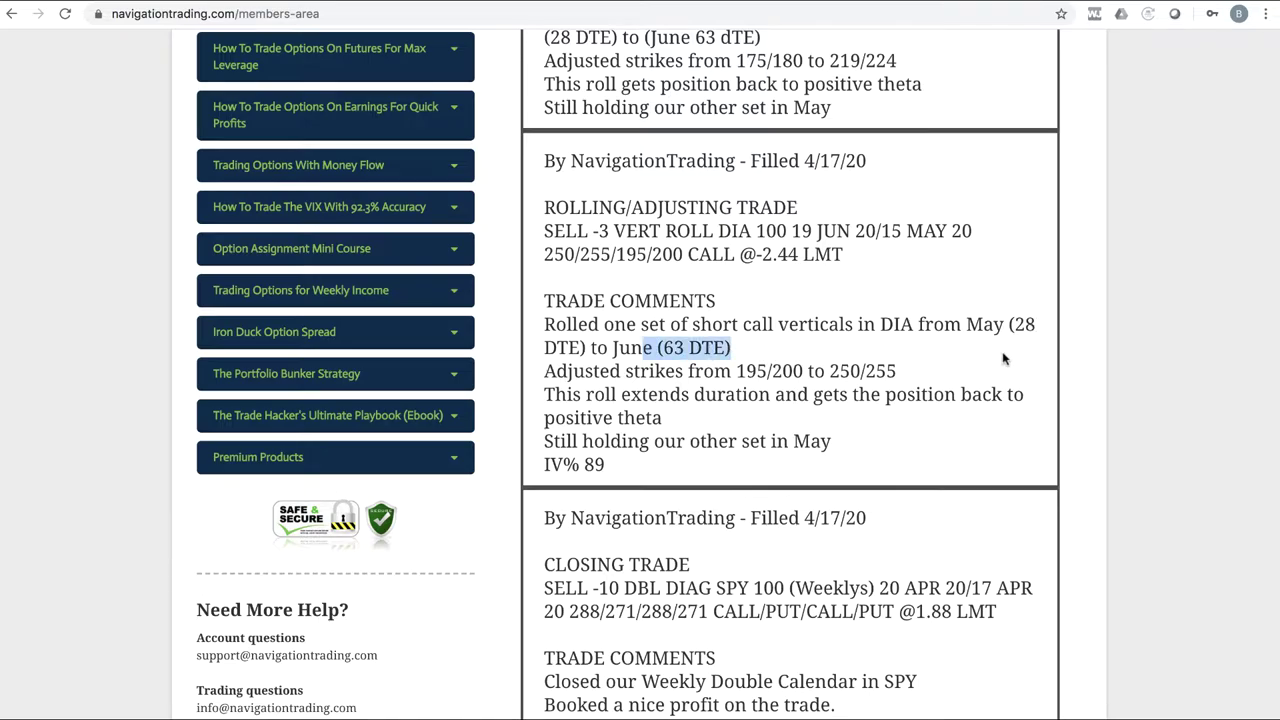
{"action": "left_click", "coordinate": [736, 371]}
{"action": "left_click_drag", "start_coordinate": [736, 371], "coordinate": [910, 377]}
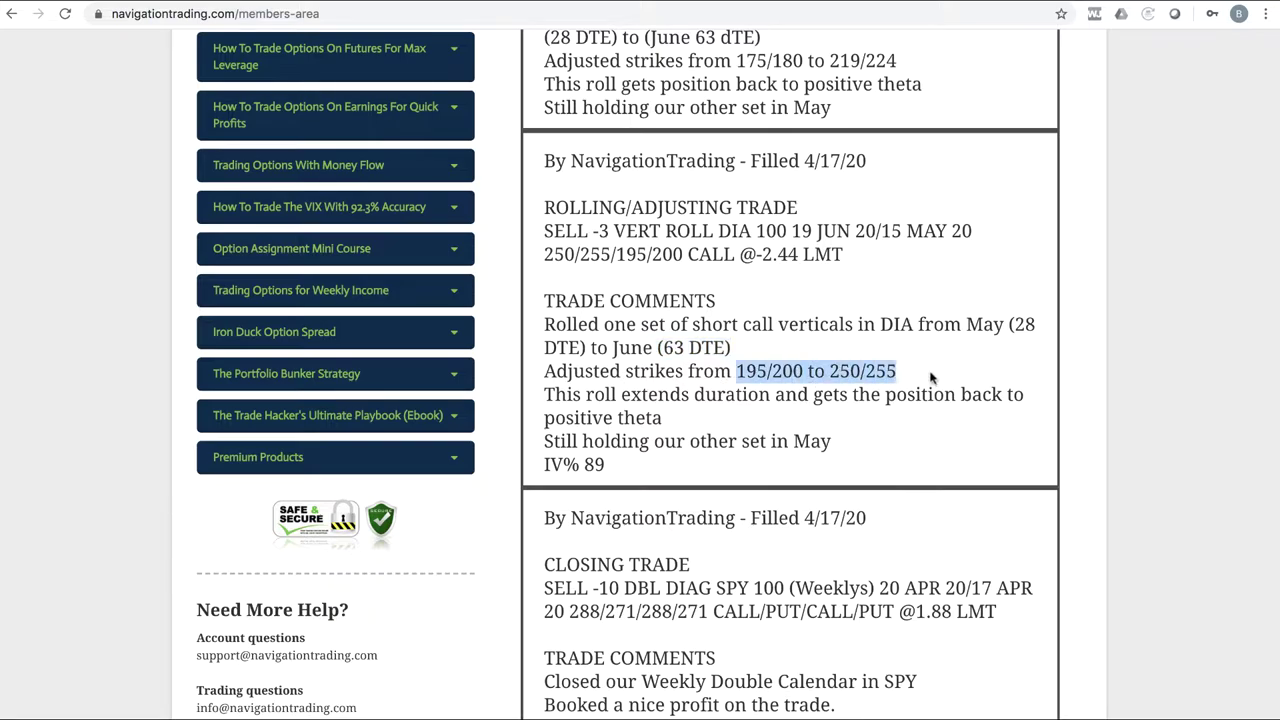
{"action": "left_click", "coordinate": [901, 371]}
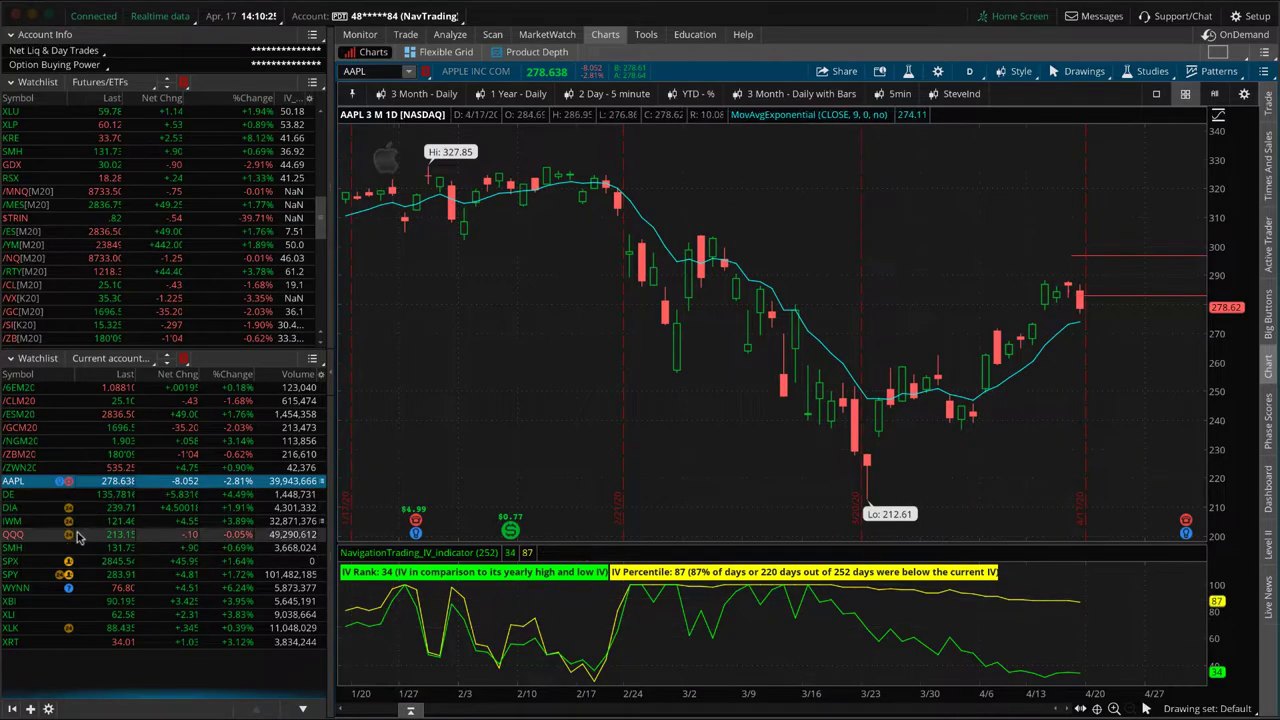
Graph DIA's May 210/215 short call vertical instead of the June 250/255 calls, widening the price range
{"action": "left_click", "coordinate": [55, 508]}
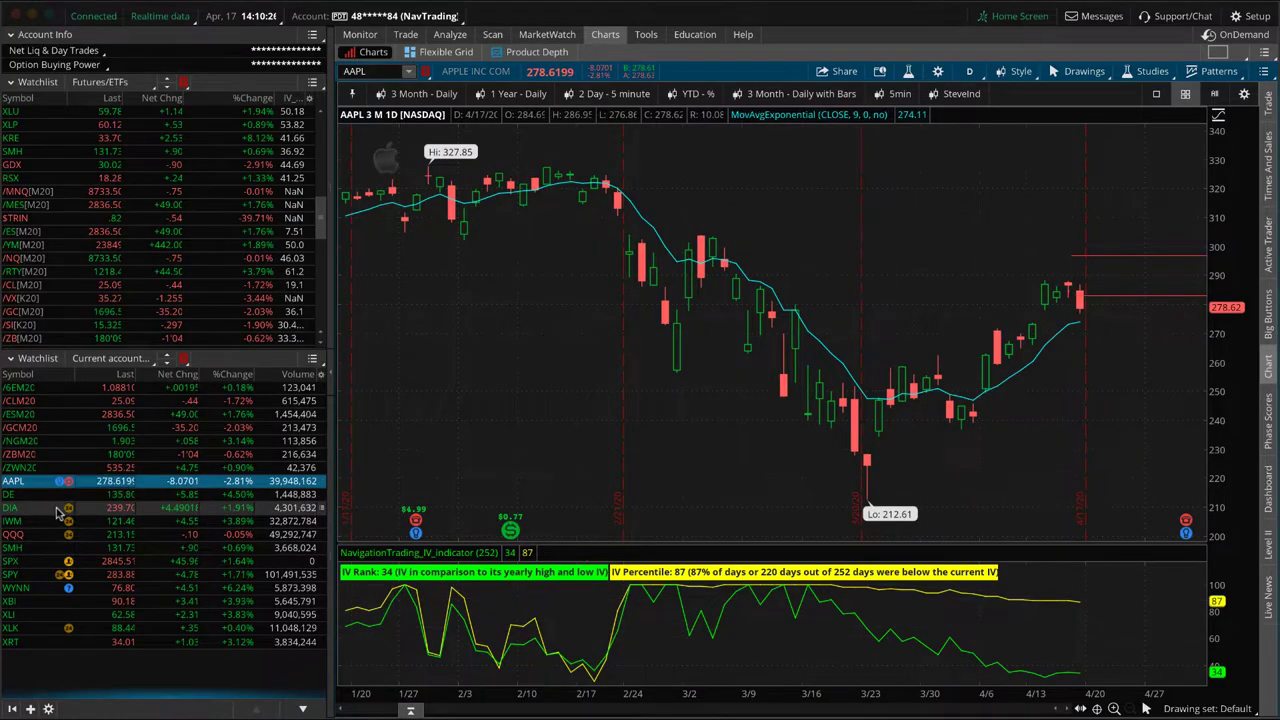
{"action": "left_click", "coordinate": [449, 34]}
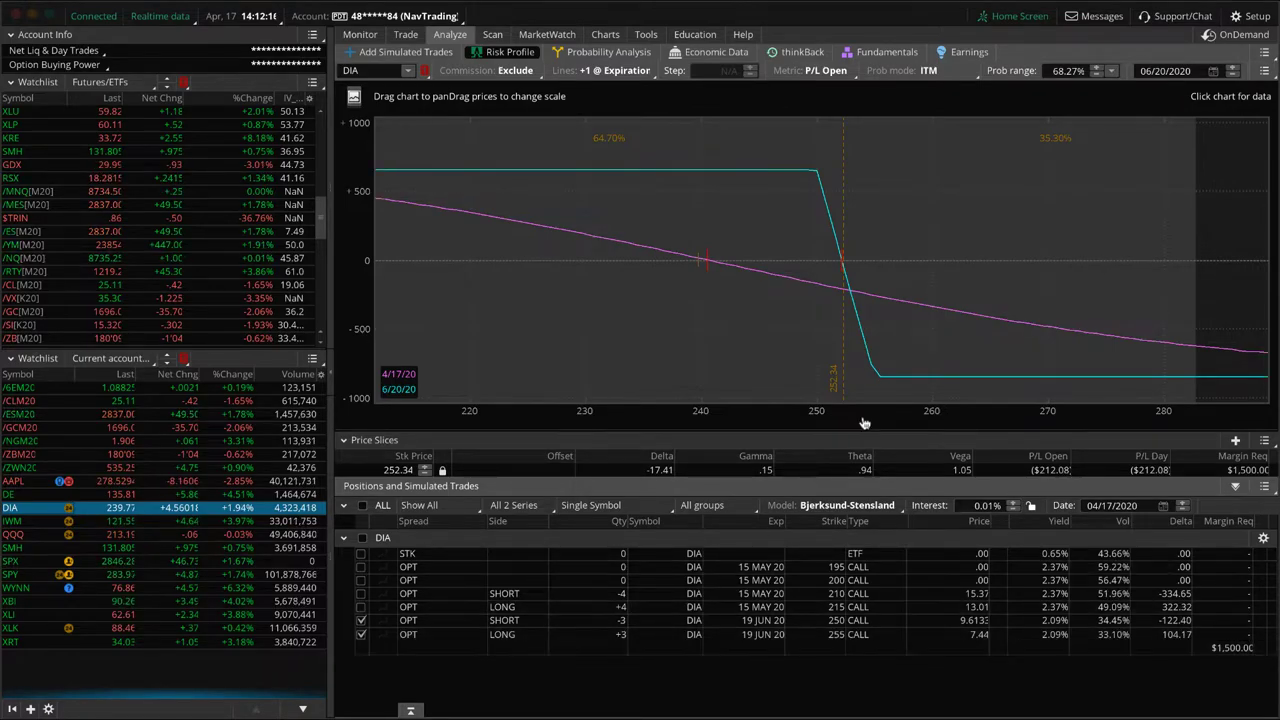
{"action": "left_click", "coordinate": [361, 634]}
{"action": "left_click", "coordinate": [361, 620]}
{"action": "left_click", "coordinate": [361, 607]}
{"action": "left_click", "coordinate": [361, 594]}
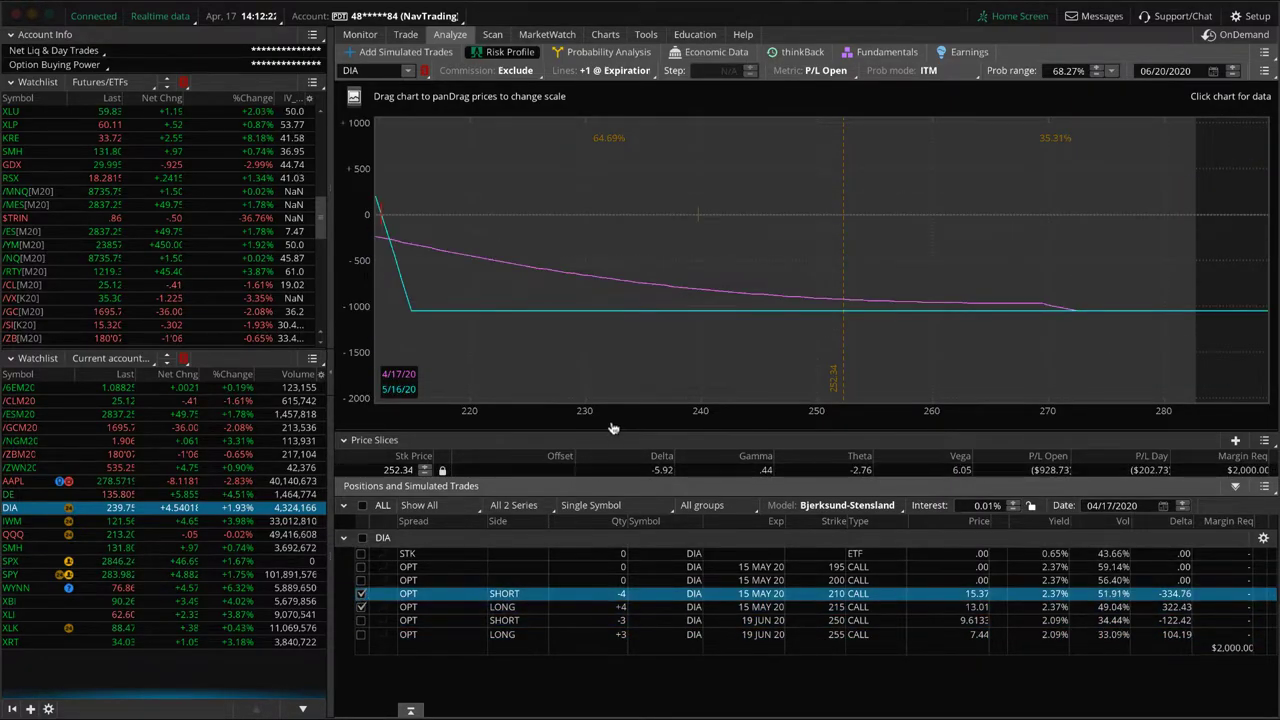
{"action": "left_click_drag", "start_coordinate": [645, 414], "coordinate": [466, 414]}
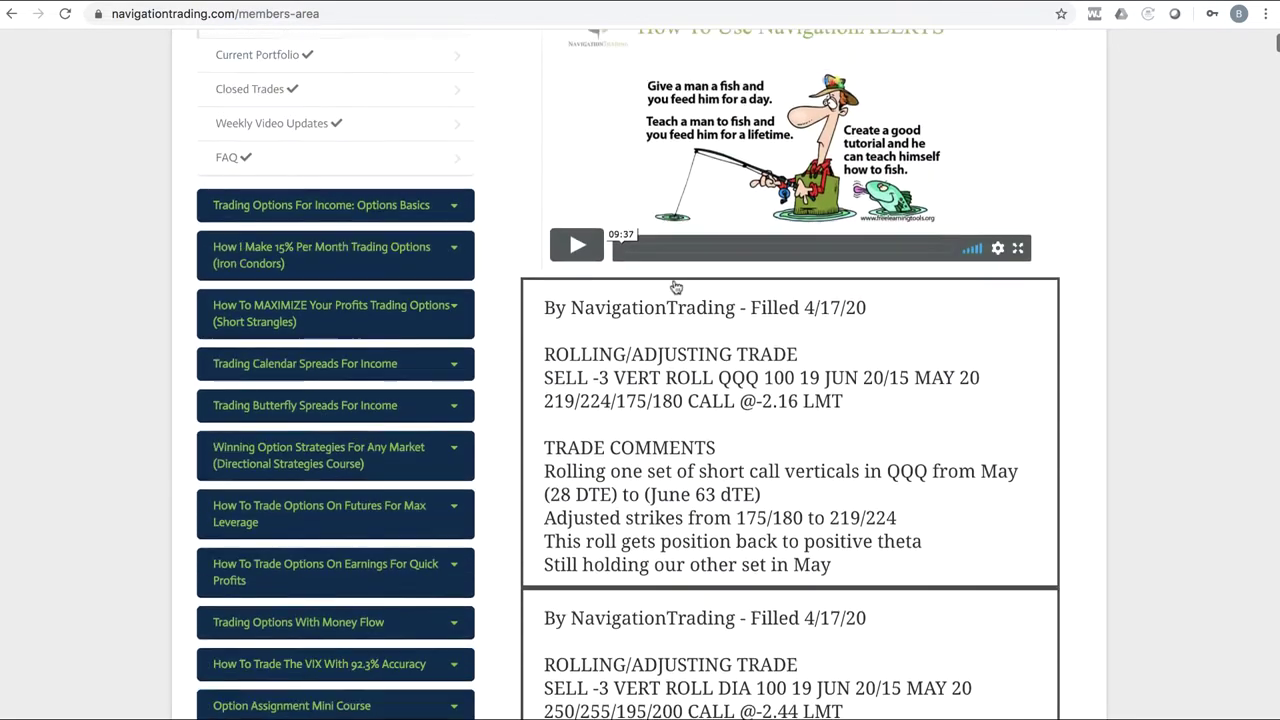
Highlight the QQQ May-to-June roll note and load QQQ's risk profile with the price slice near 213
{"action": "scroll", "coordinate": [676, 287], "scroll_direction": "up", "scroll_amount": 1}
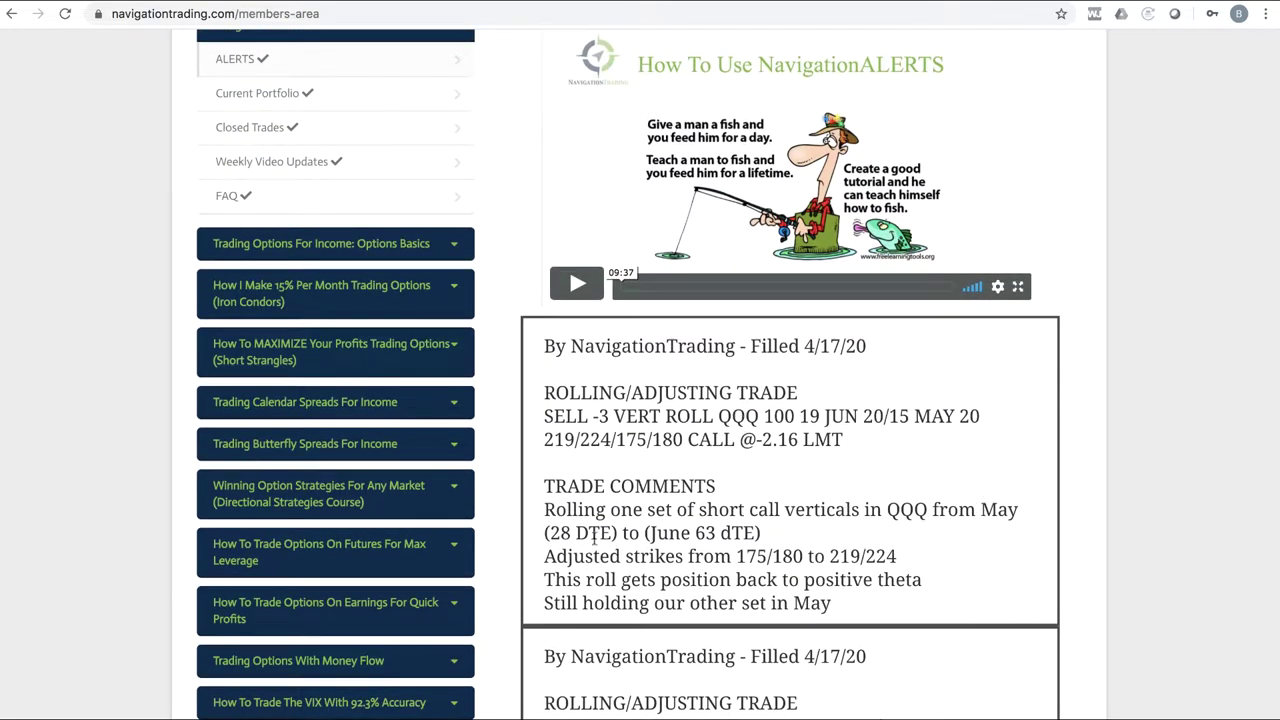
{"action": "left_click_drag", "start_coordinate": [549, 532], "coordinate": [900, 568]}
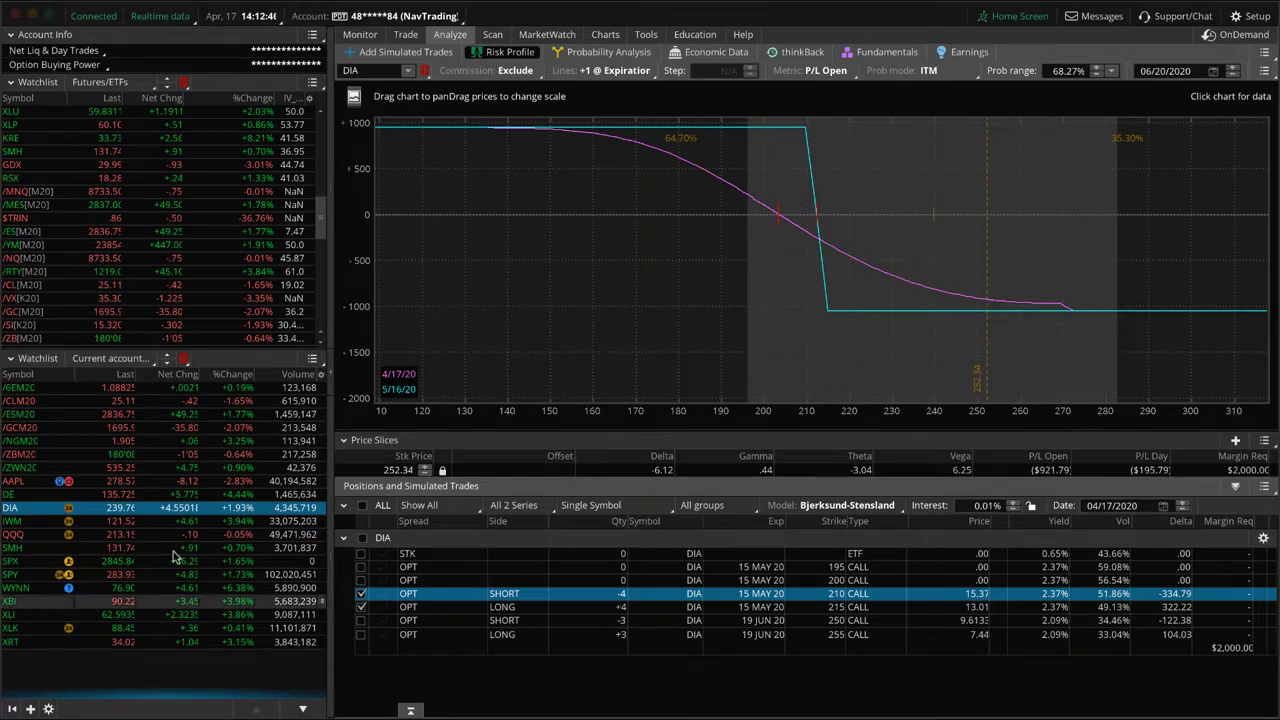
{"action": "left_click", "coordinate": [172, 541]}
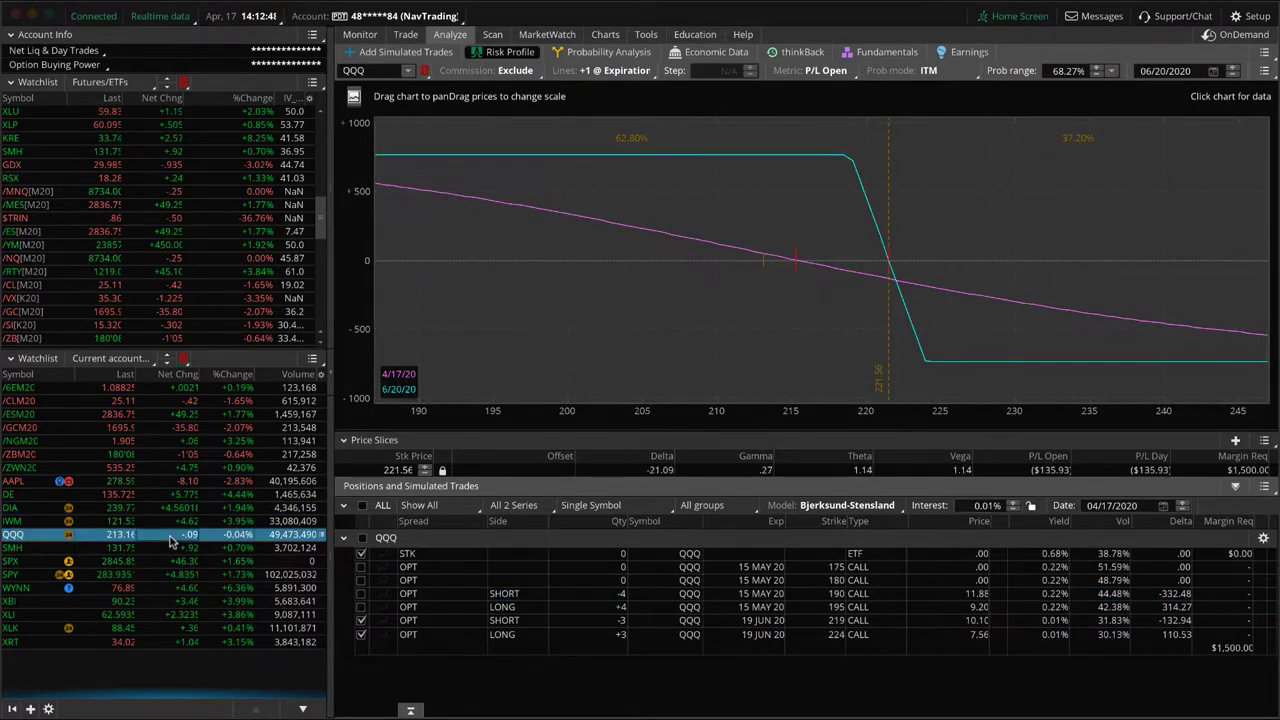
{"action": "left_click", "coordinate": [762, 325]}
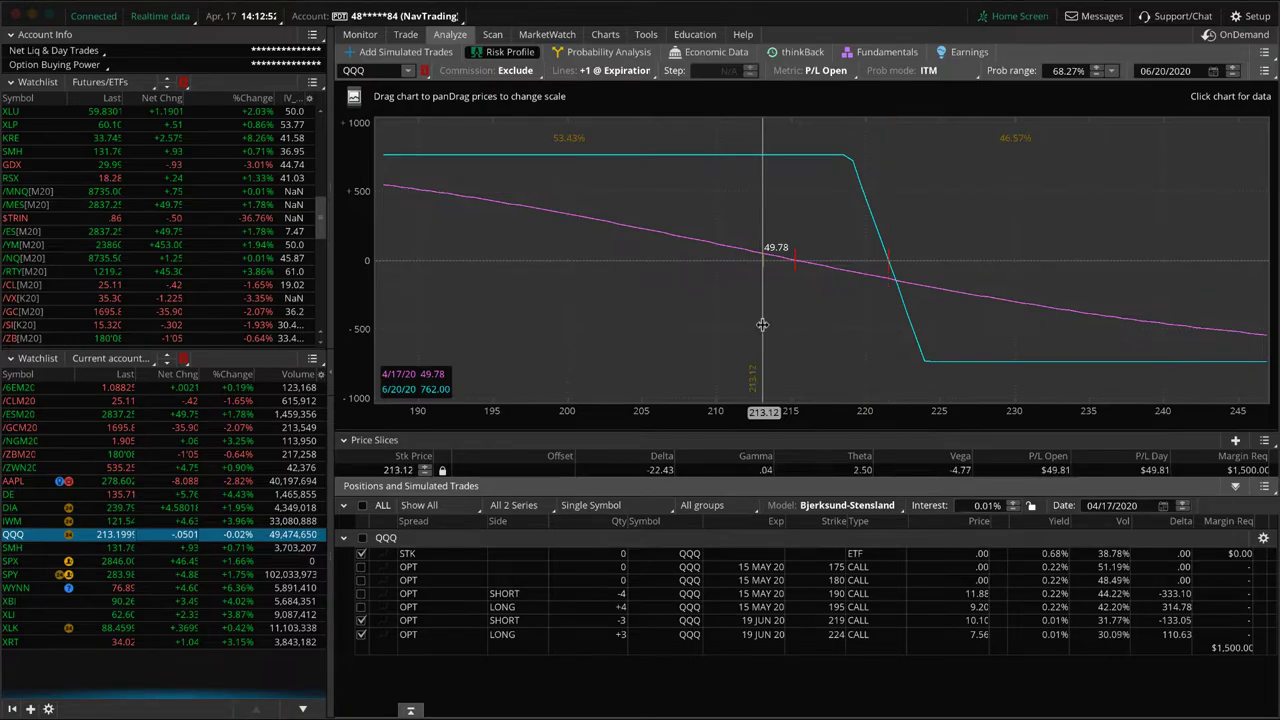
Graph only the May 190/195 call vertical, dropping the June 219/224 calls, and recentre the widened curve
{"action": "left_click", "coordinate": [361, 634]}
{"action": "left_click", "coordinate": [361, 620]}
{"action": "left_click", "coordinate": [361, 607]}
{"action": "left_click", "coordinate": [361, 593]}
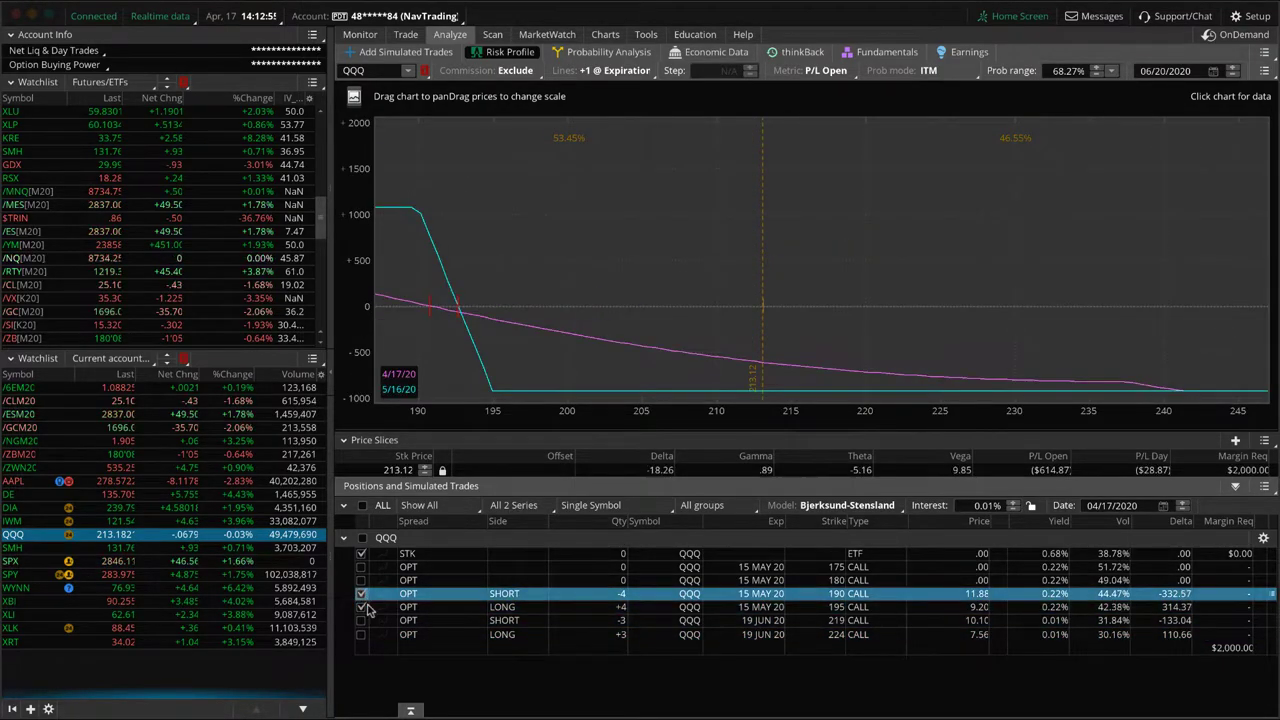
{"action": "left_click_drag", "start_coordinate": [555, 424], "coordinate": [425, 420]}
{"action": "left_click_drag", "start_coordinate": [426, 370], "coordinate": [660, 367]}
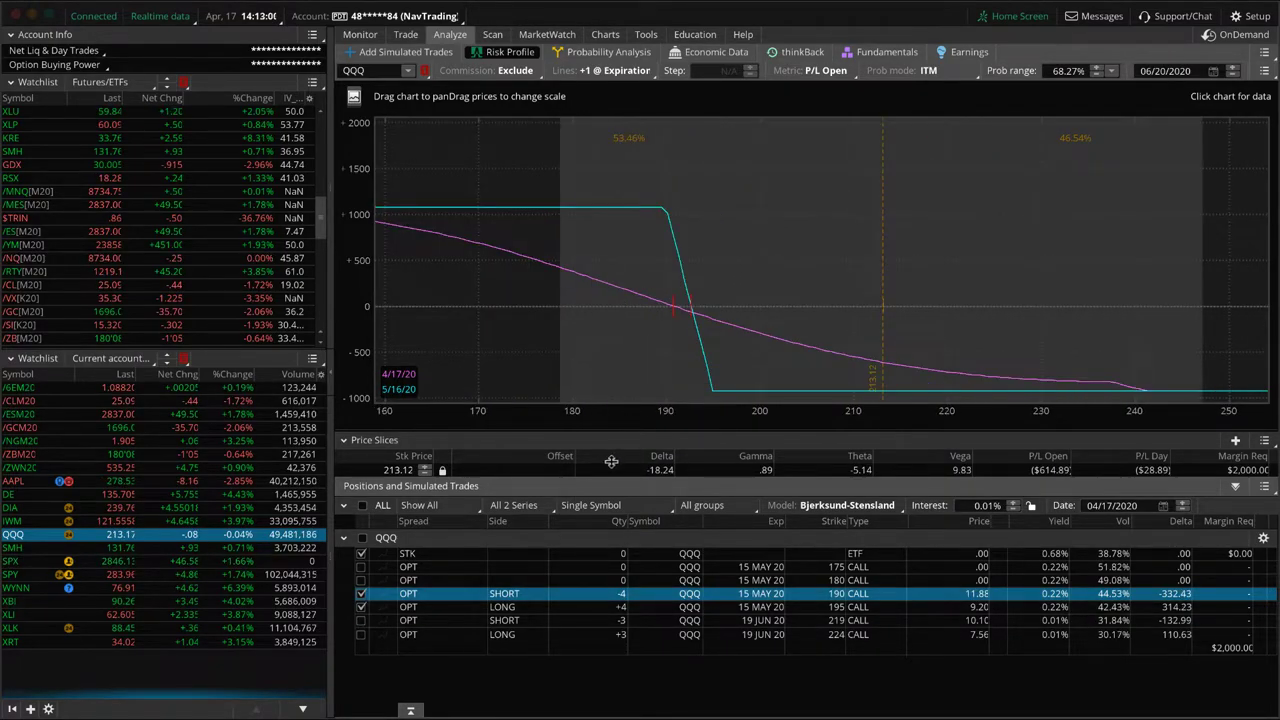
Load /6EM20's risk profile, zoom to roughly 1.06–1.20 on the tent-shaped curve, and check its option chain
{"action": "left_click", "coordinate": [160, 388]}
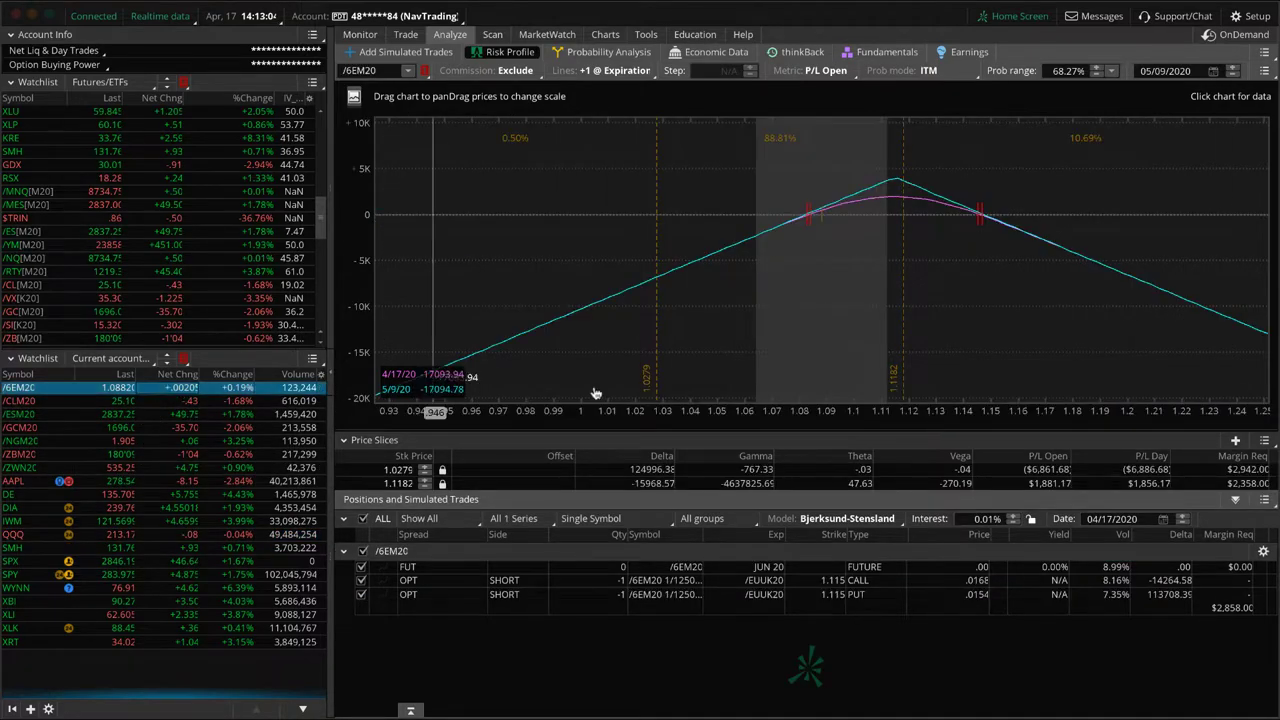
{"action": "left_click_drag", "start_coordinate": [800, 412], "coordinate": [978, 420]}
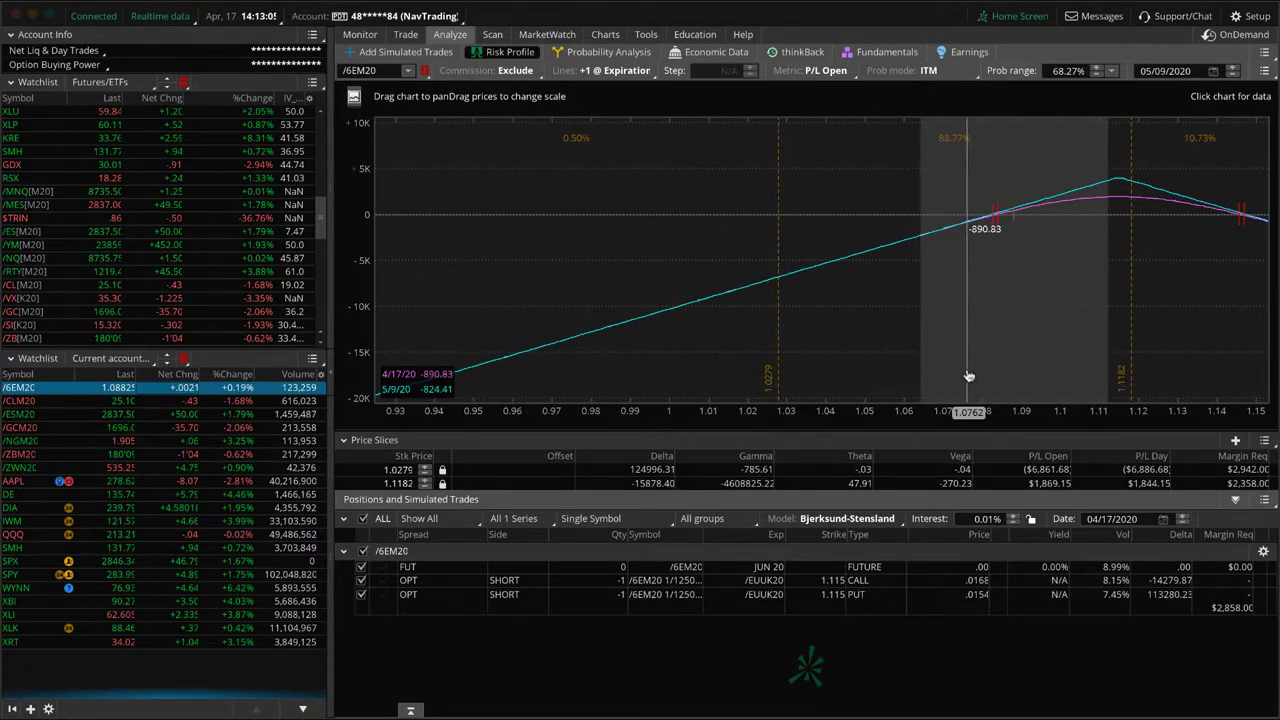
{"action": "left_click_drag", "start_coordinate": [974, 371], "coordinate": [490, 375]}
{"action": "left_click_drag", "start_coordinate": [718, 416], "coordinate": [920, 418]}
{"action": "left_click_drag", "start_coordinate": [811, 357], "coordinate": [607, 333]}
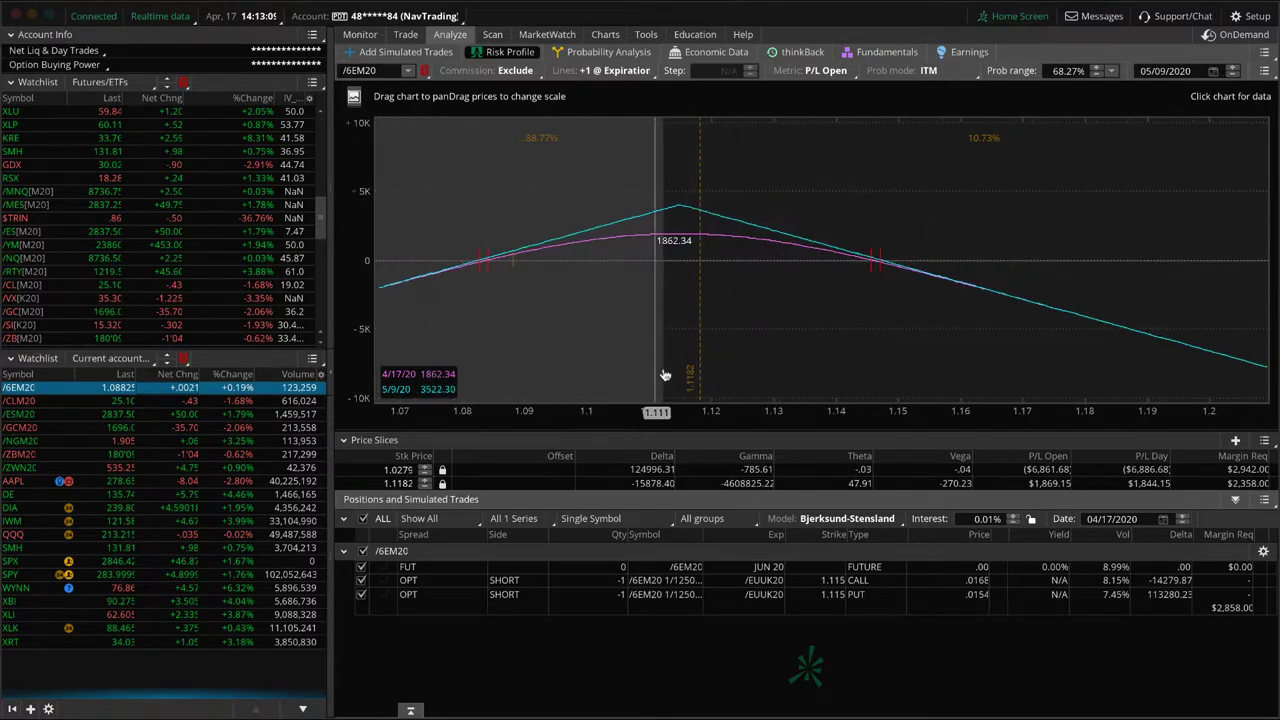
{"action": "left_click_drag", "start_coordinate": [692, 418], "coordinate": [811, 414]}
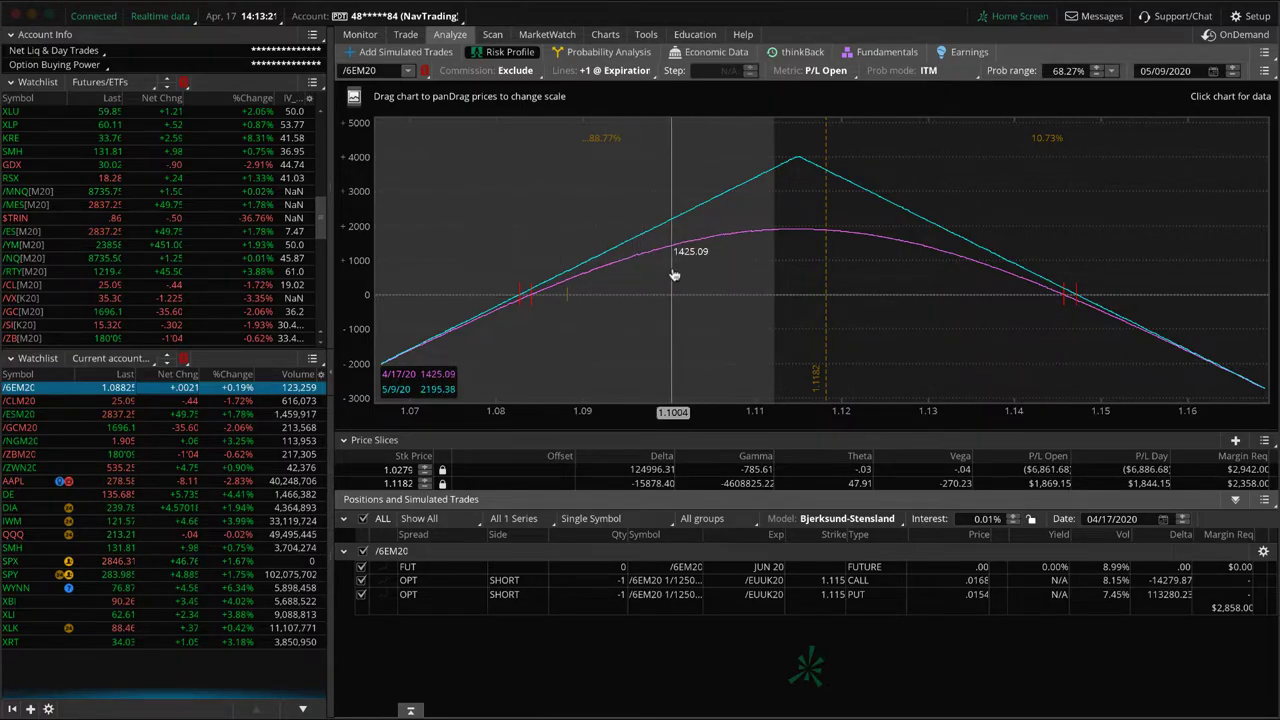
{"action": "left_click", "coordinate": [414, 35]}
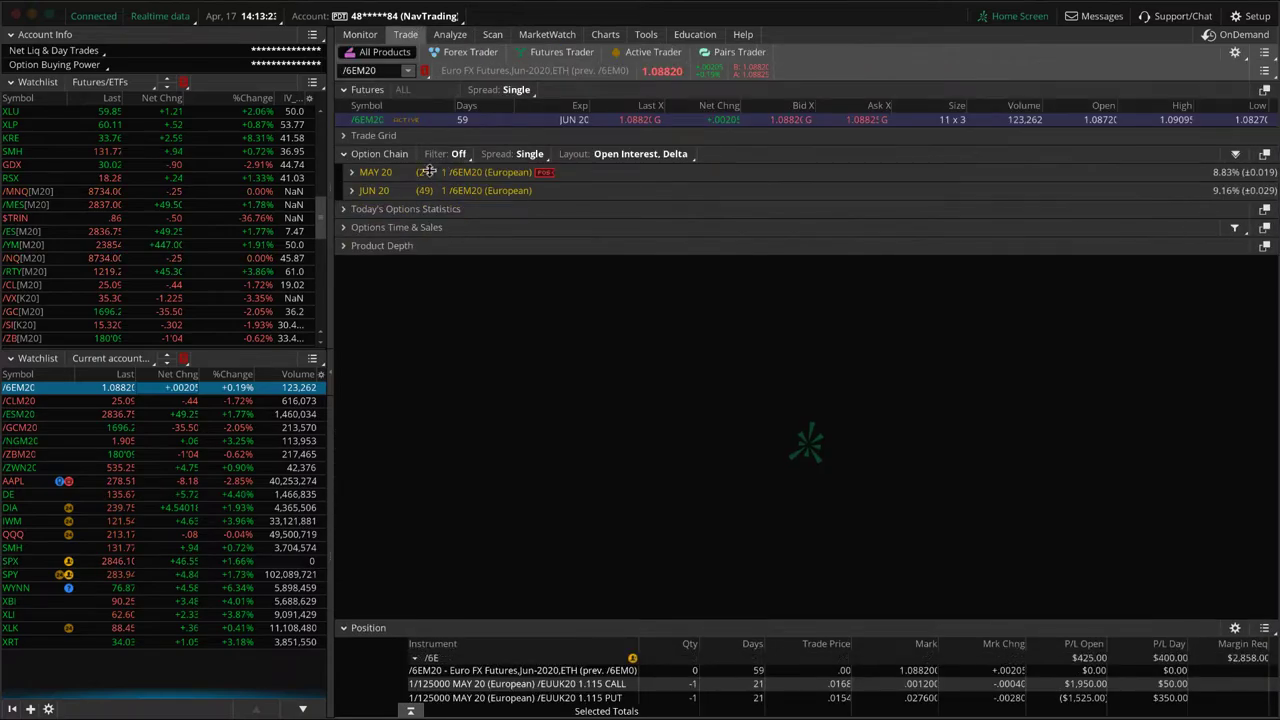
{"action": "left_click", "coordinate": [454, 37]}
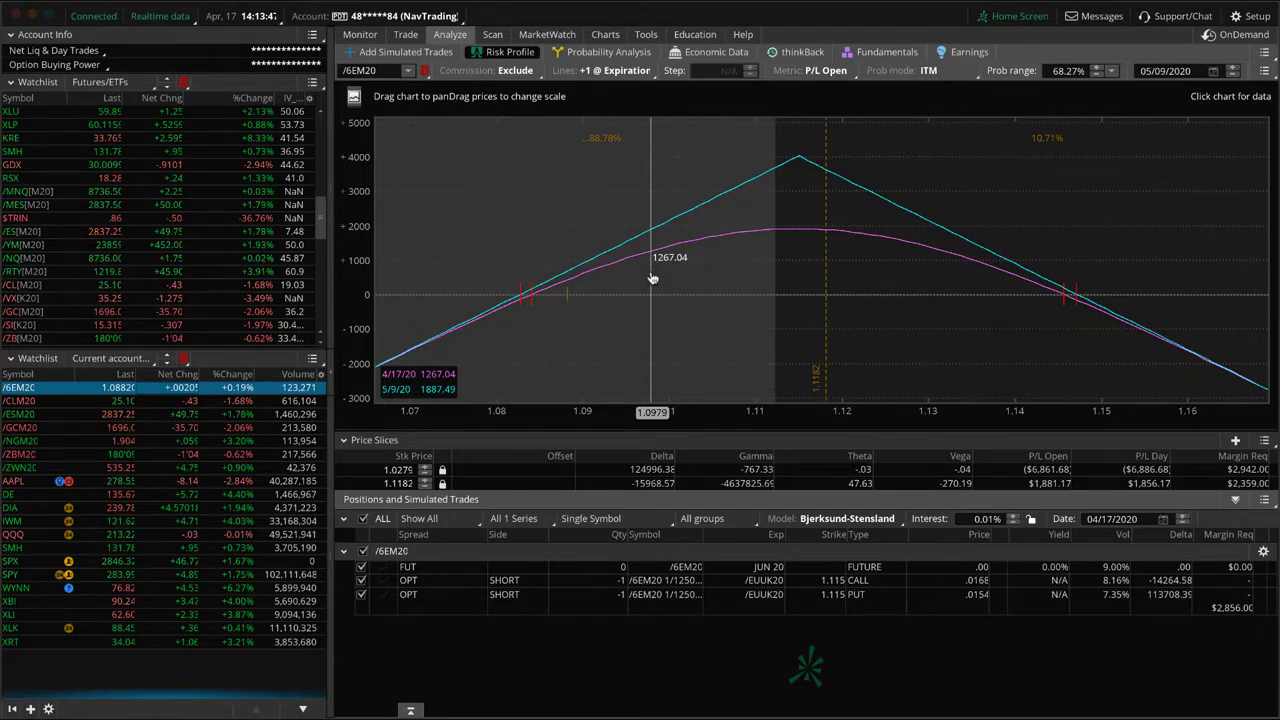
Load /ZBM20's risk profile and toggle the 178 put, 177 put and 172 call legs
{"action": "left_click", "coordinate": [240, 456]}
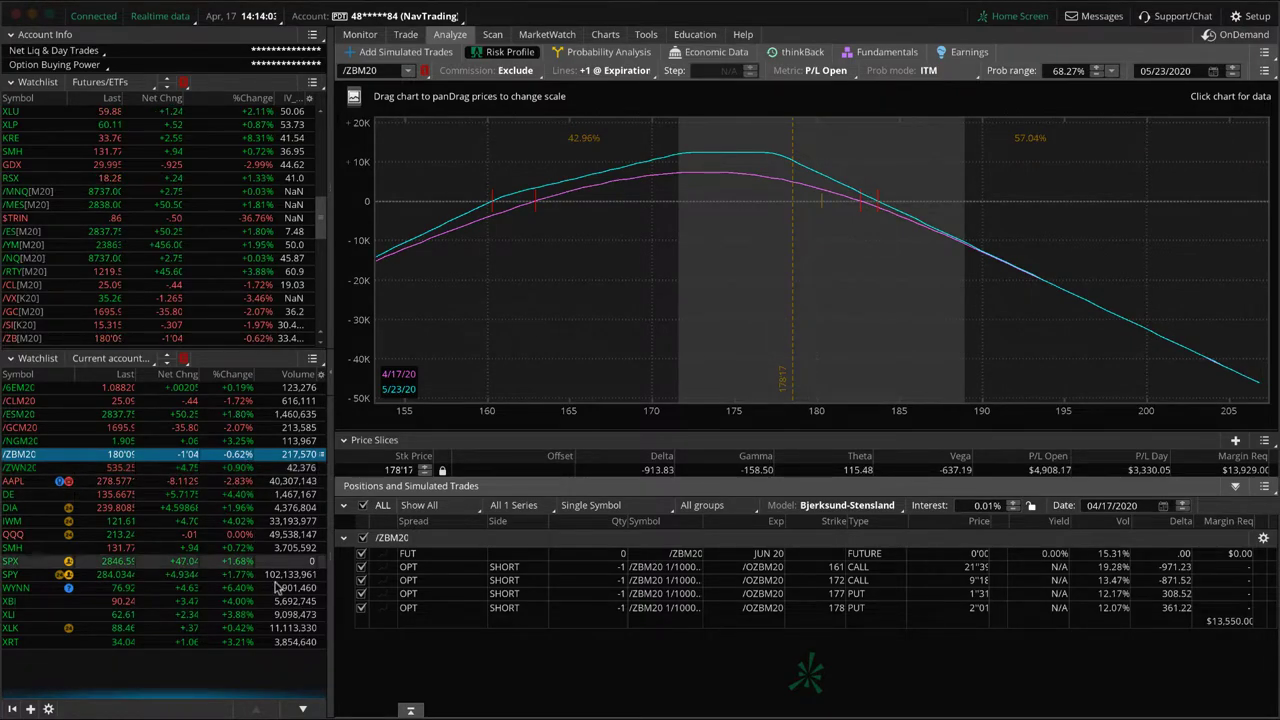
{"action": "left_click", "coordinate": [362, 609]}
{"action": "left_click", "coordinate": [362, 595]}
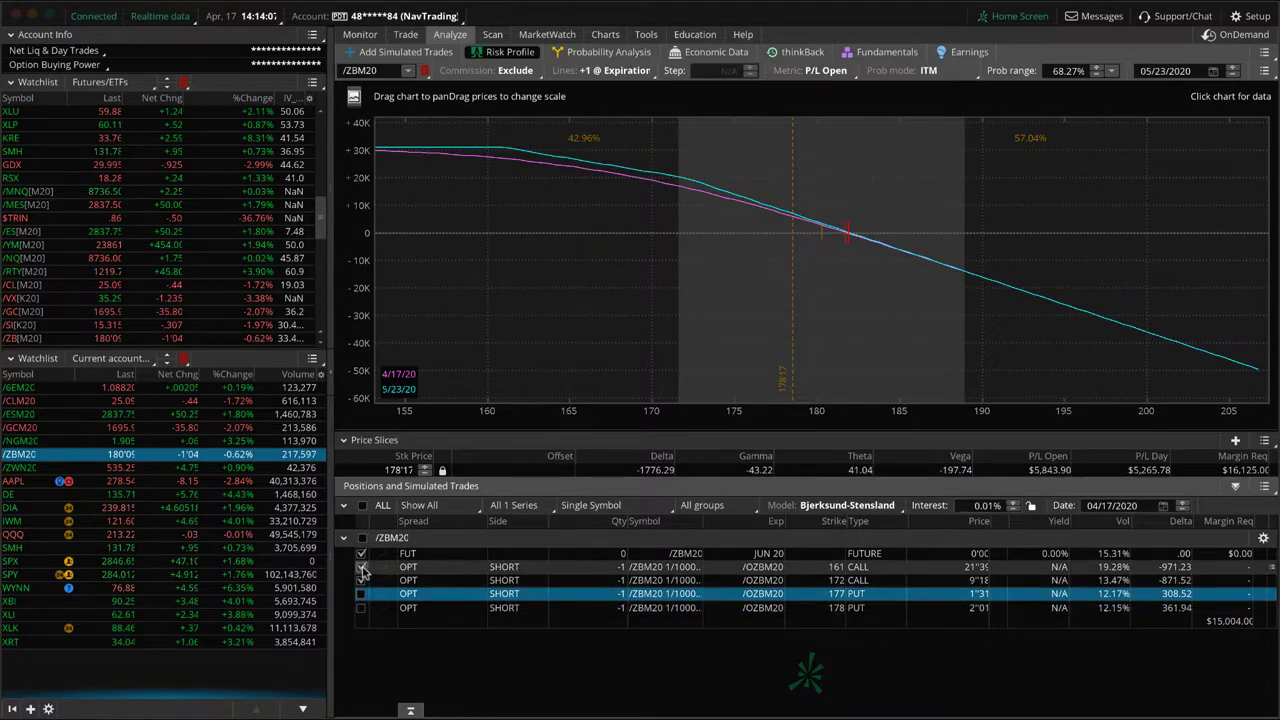
{"action": "left_click", "coordinate": [362, 580]}
{"action": "left_click", "coordinate": [362, 595]}
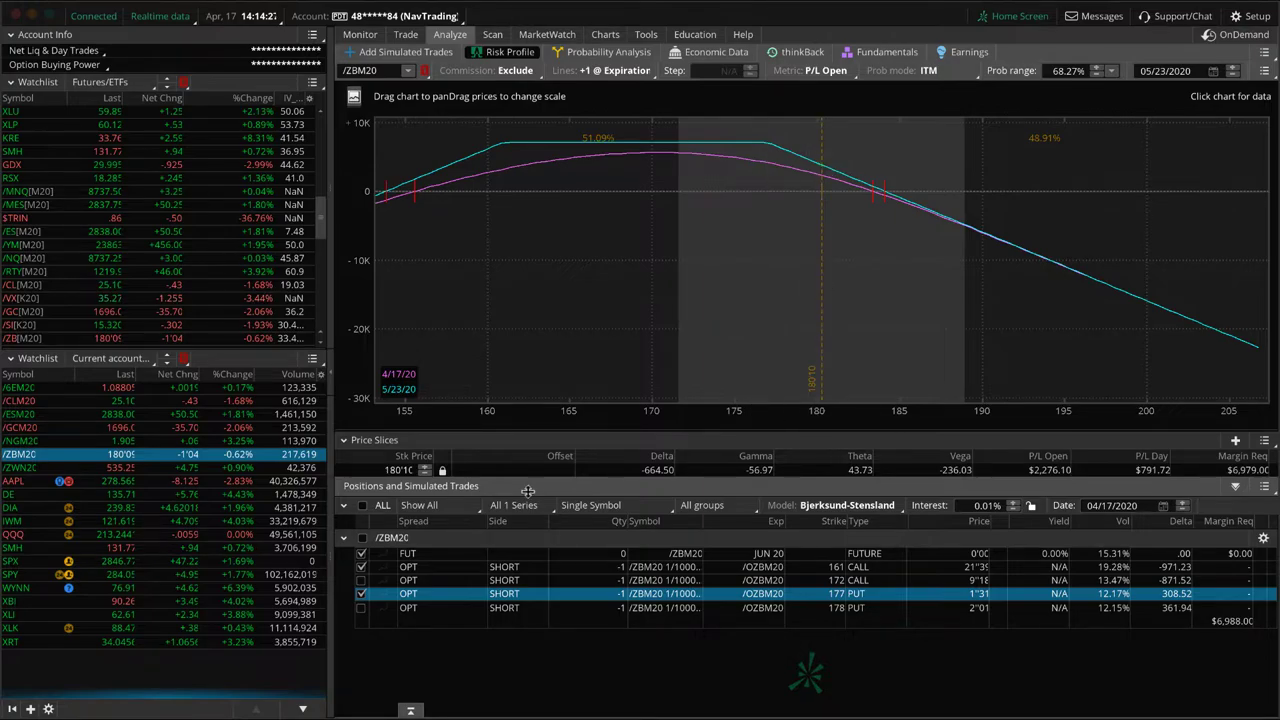
Narrow the graph to the short 172 call and 178 put, removing the 161 call and 177 put
{"action": "left_click", "coordinate": [361, 566]}
{"action": "left_click", "coordinate": [361, 580]}
{"action": "left_click", "coordinate": [361, 593]}
{"action": "left_click", "coordinate": [361, 607]}
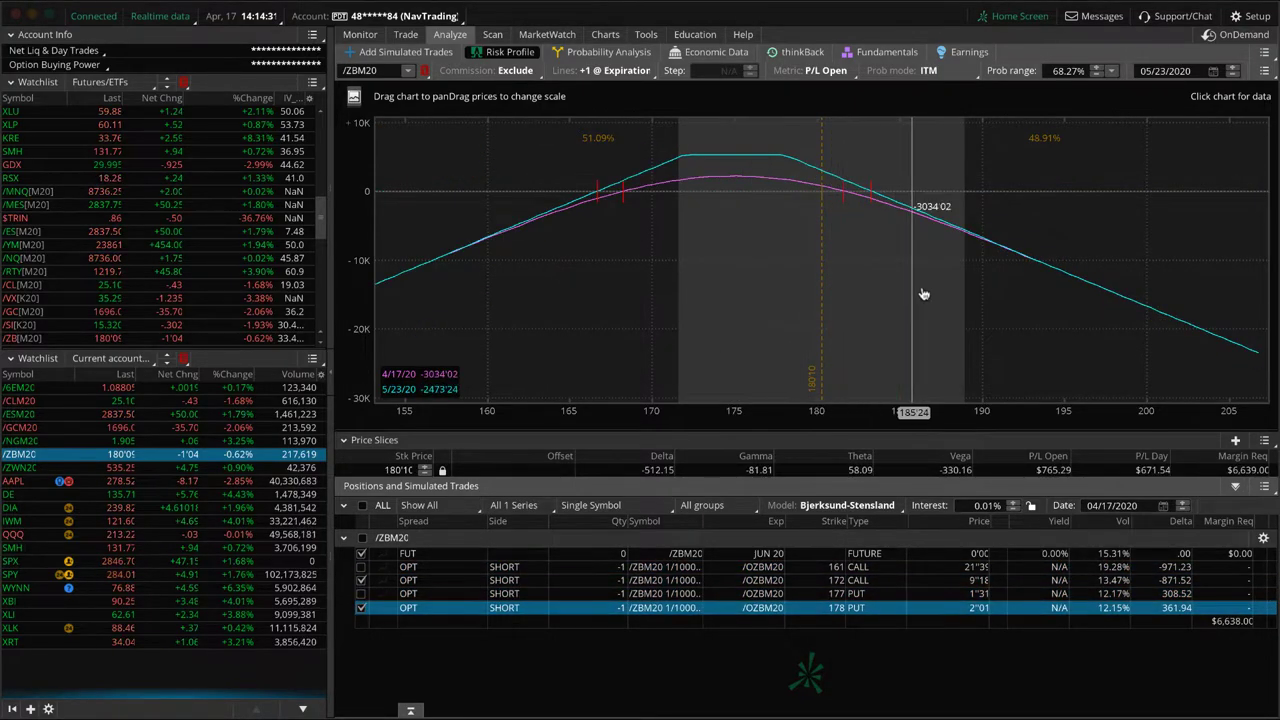
Stretch and pan the price axis to enlarge the curve, then bring up the daily candlestick chart
{"action": "left_click_drag", "start_coordinate": [820, 411], "coordinate": [1061, 399]}
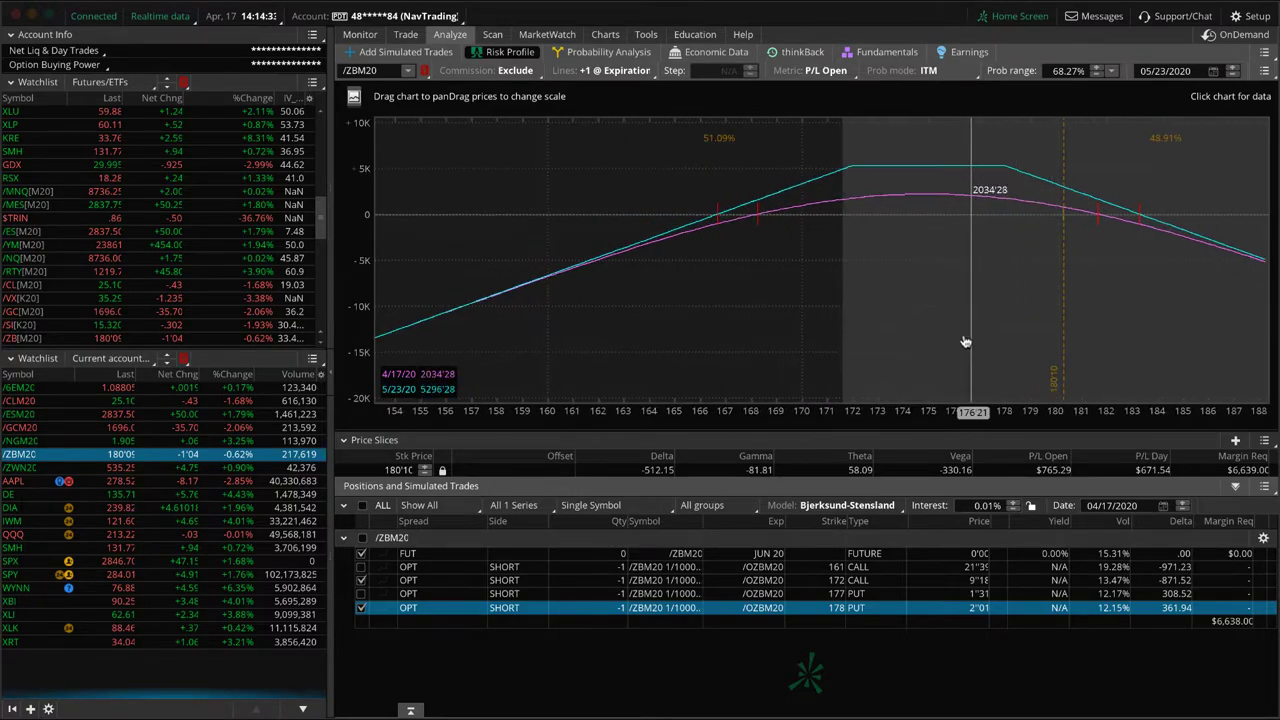
{"action": "left_click_drag", "start_coordinate": [971, 343], "coordinate": [614, 323]}
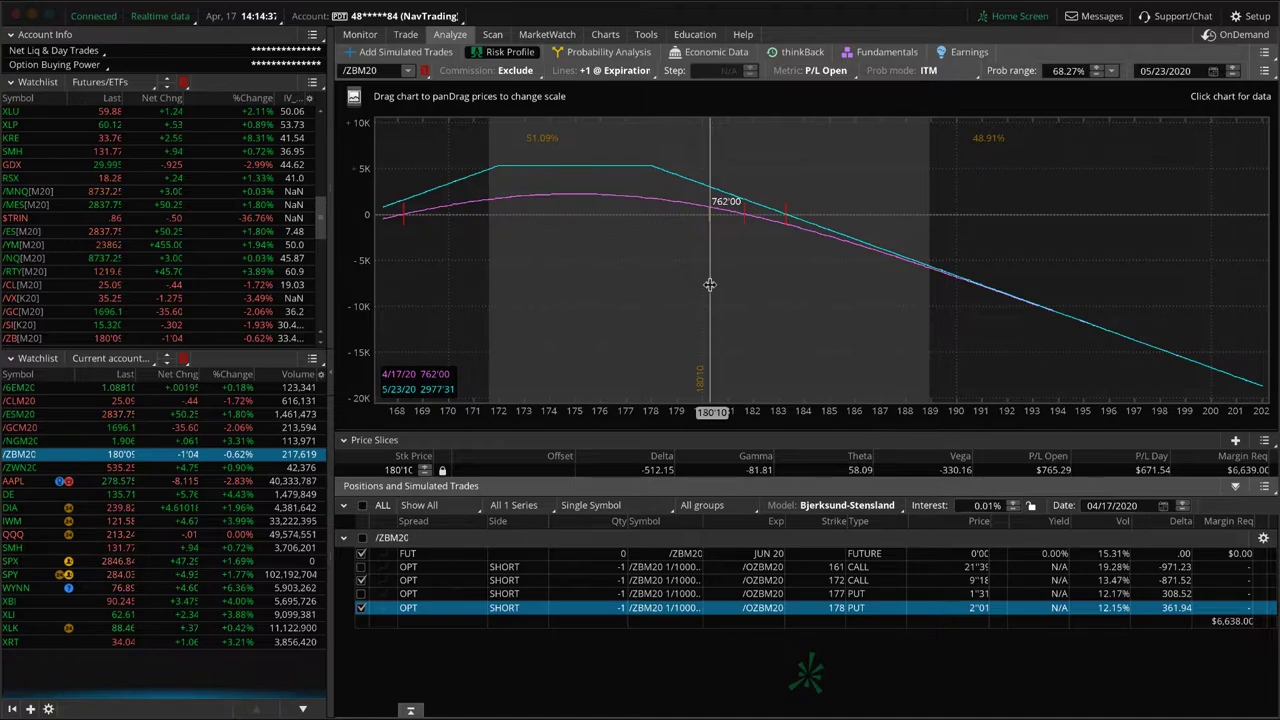
{"action": "left_click_drag", "start_coordinate": [749, 350], "coordinate": [883, 366]}
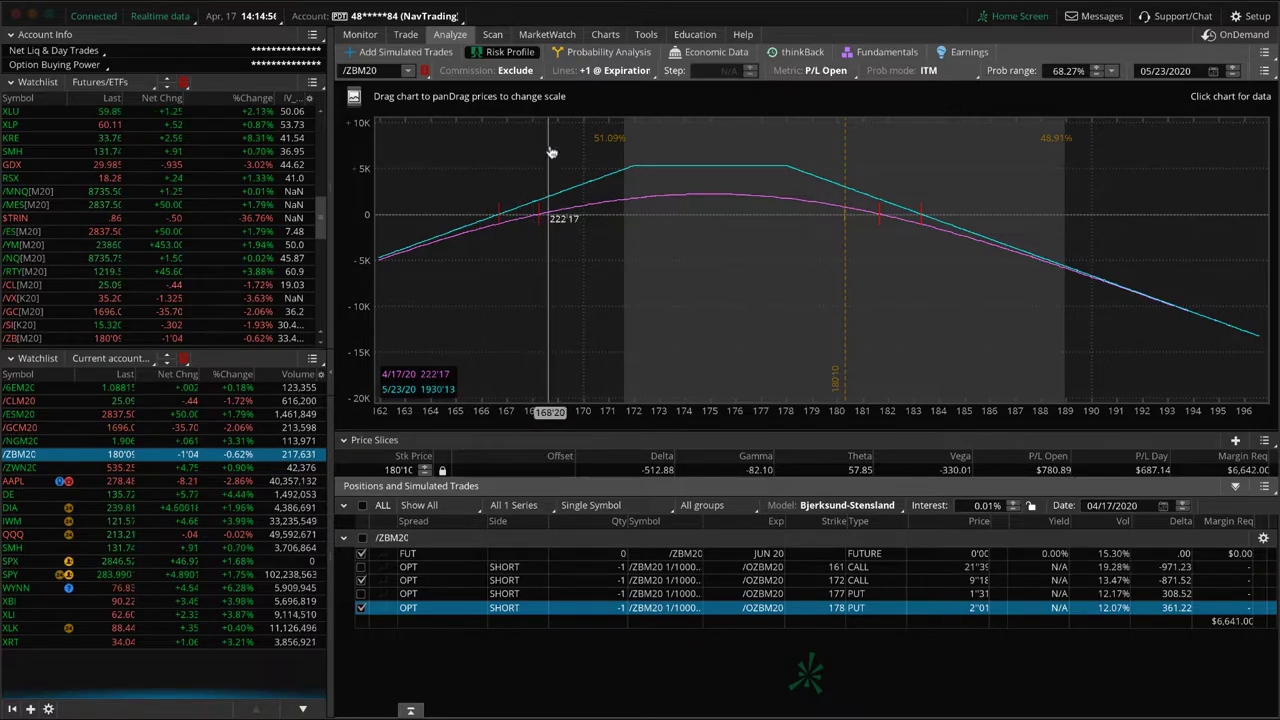
{"action": "left_click", "coordinate": [605, 34]}
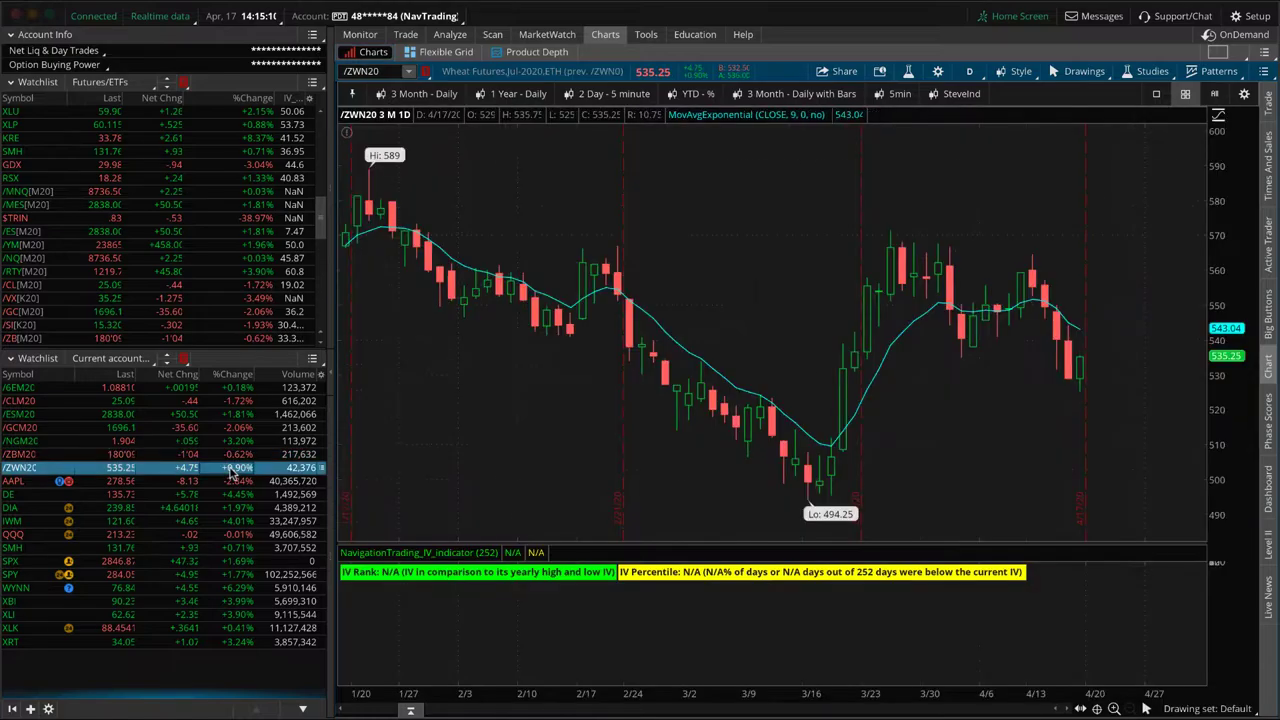
View the /ZWN20 wheat condor's risk profile, then load DE's position
{"action": "key", "text": "Down"}
{"action": "left_click", "coordinate": [450, 35]}
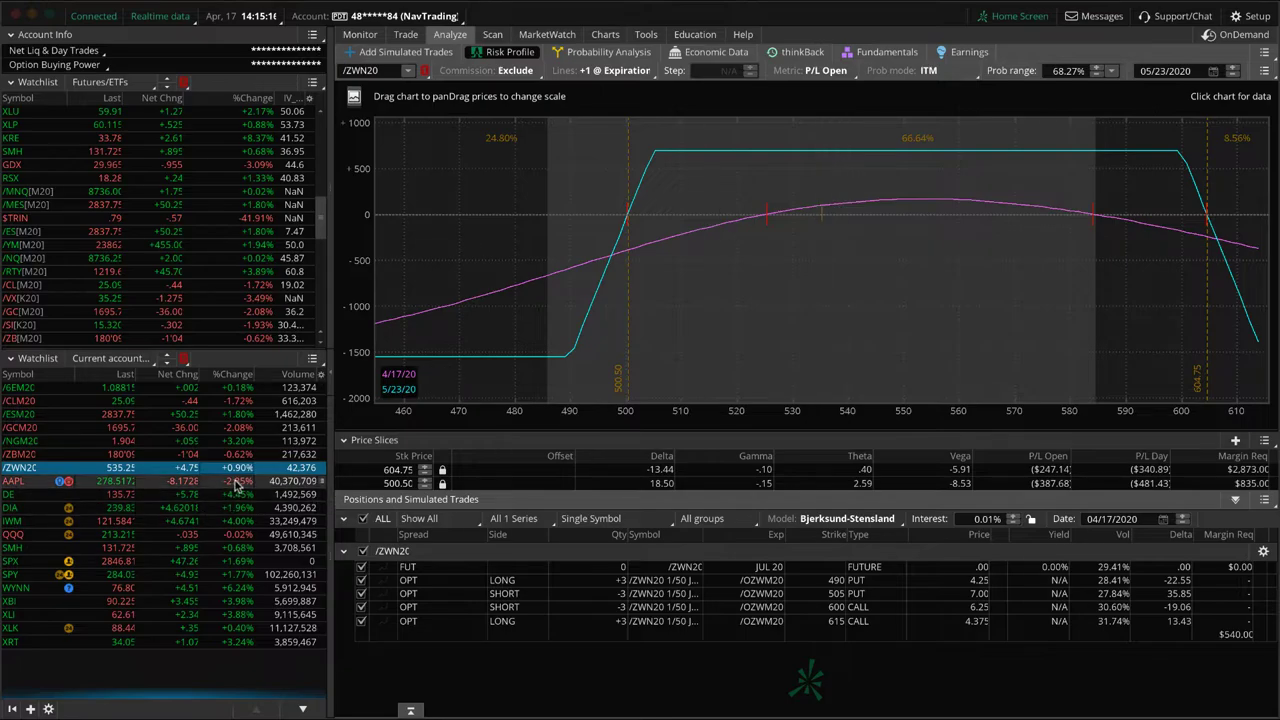
{"action": "left_click", "coordinate": [238, 494]}
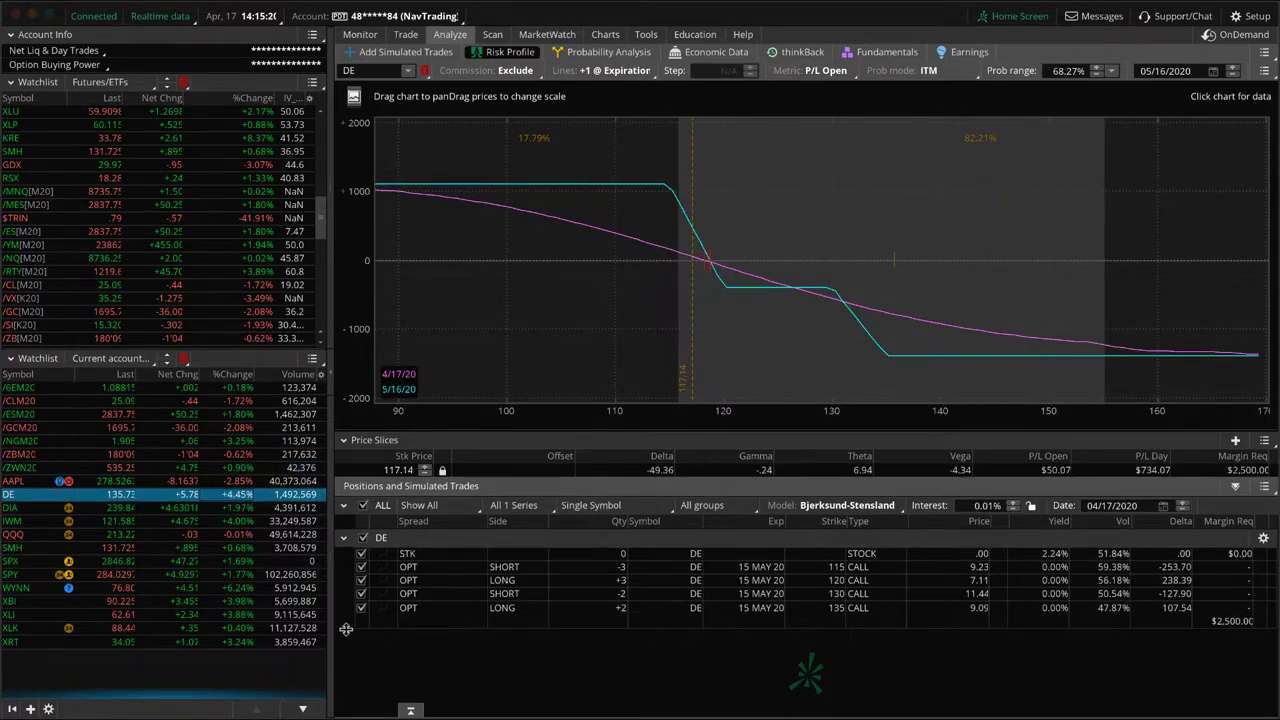
Isolate DE's short 130 / long 135 call spread, removing the 115 and 120 calls
{"action": "left_click", "coordinate": [361, 594]}
{"action": "left_click", "coordinate": [361, 594]}
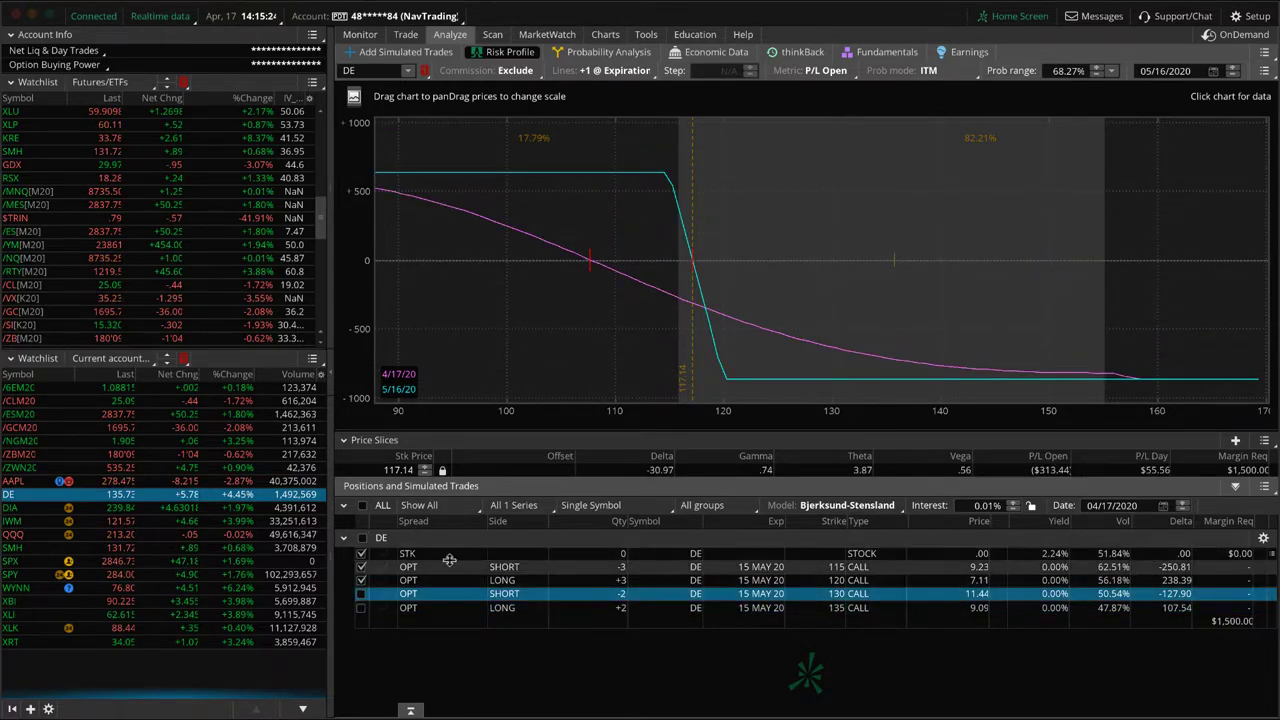
{"action": "left_click", "coordinate": [361, 567]}
{"action": "left_click", "coordinate": [361, 580]}
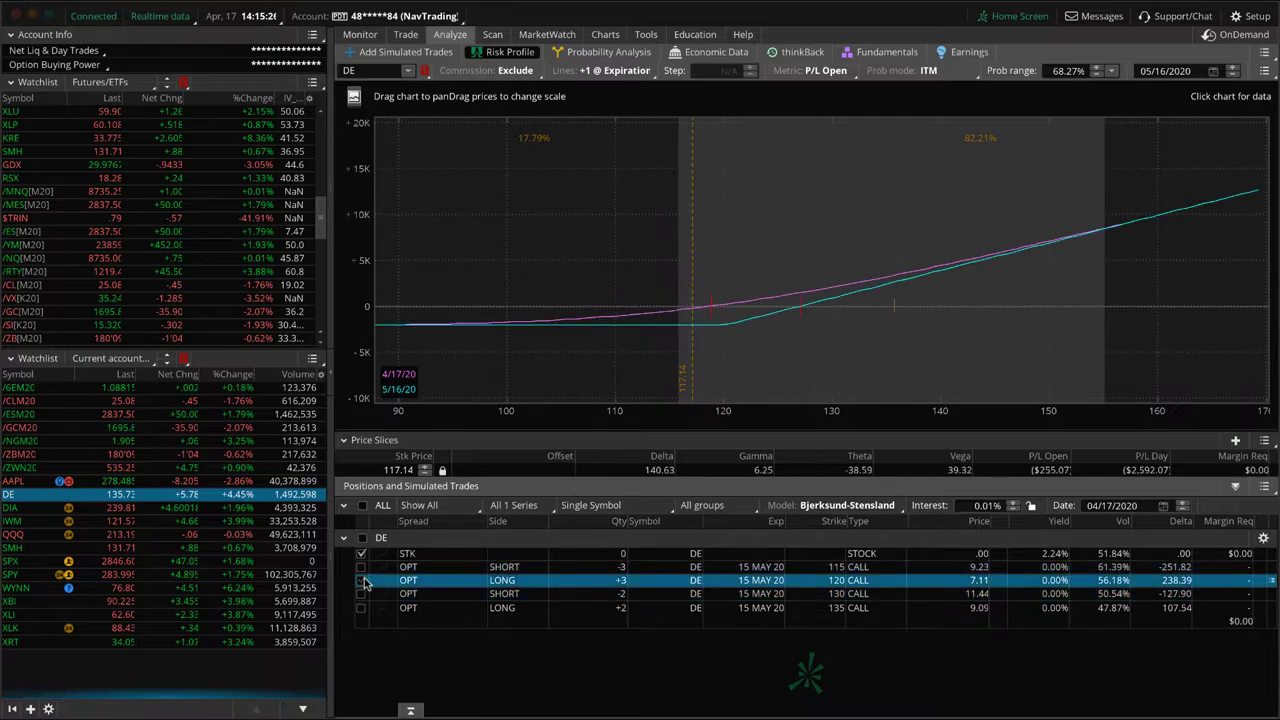
{"action": "left_click", "coordinate": [361, 594]}
{"action": "left_click", "coordinate": [361, 608]}
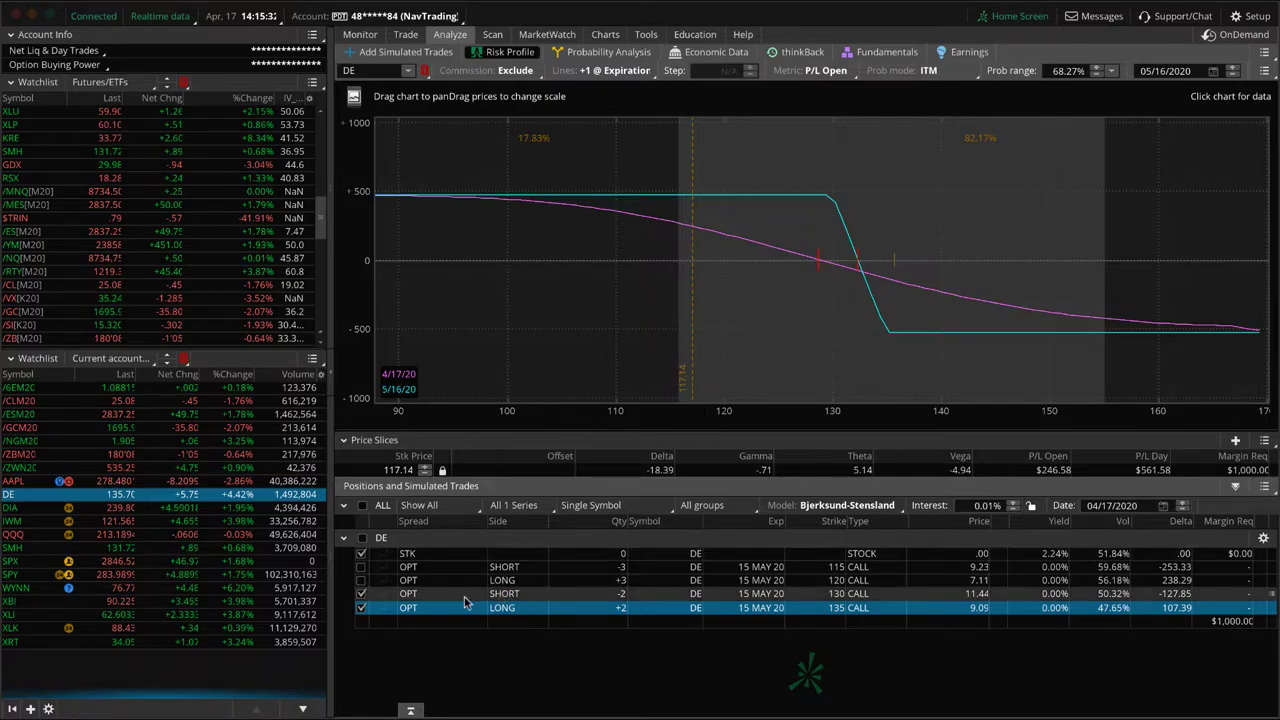
Review the DIA, IWM and SMH position risk profiles in turn
{"action": "left_click", "coordinate": [150, 508]}
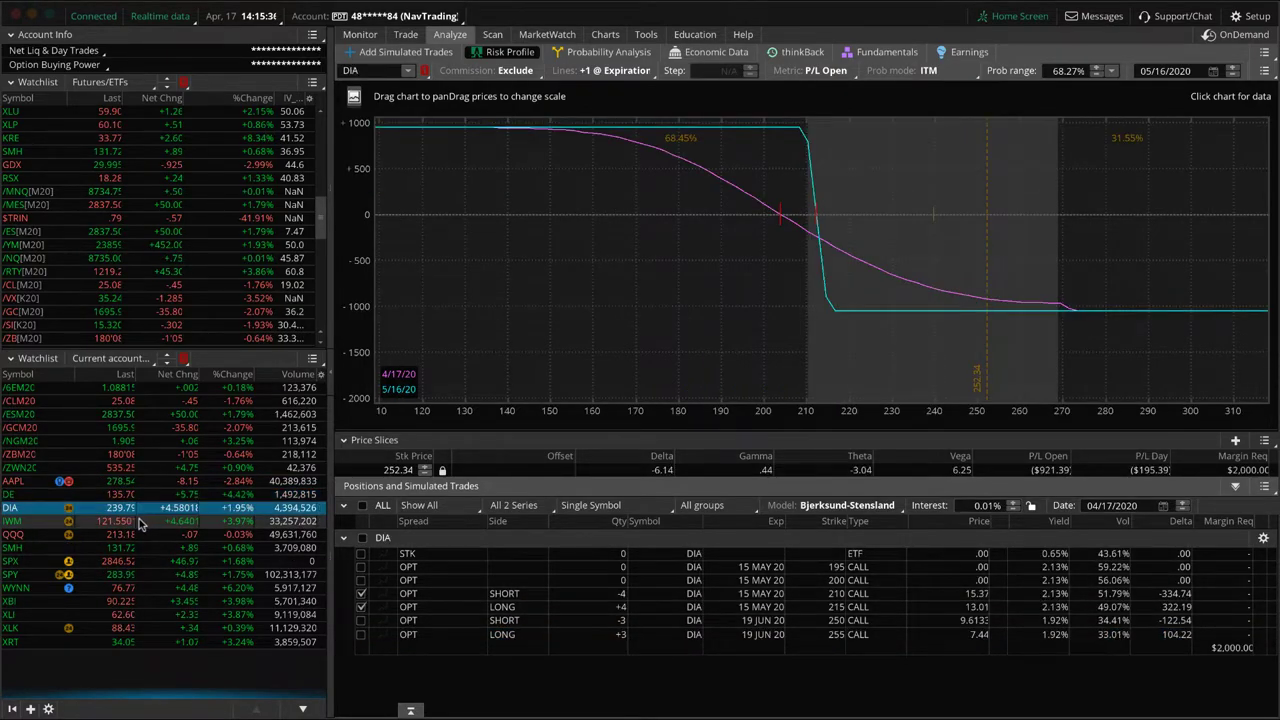
{"action": "left_click", "coordinate": [140, 523]}
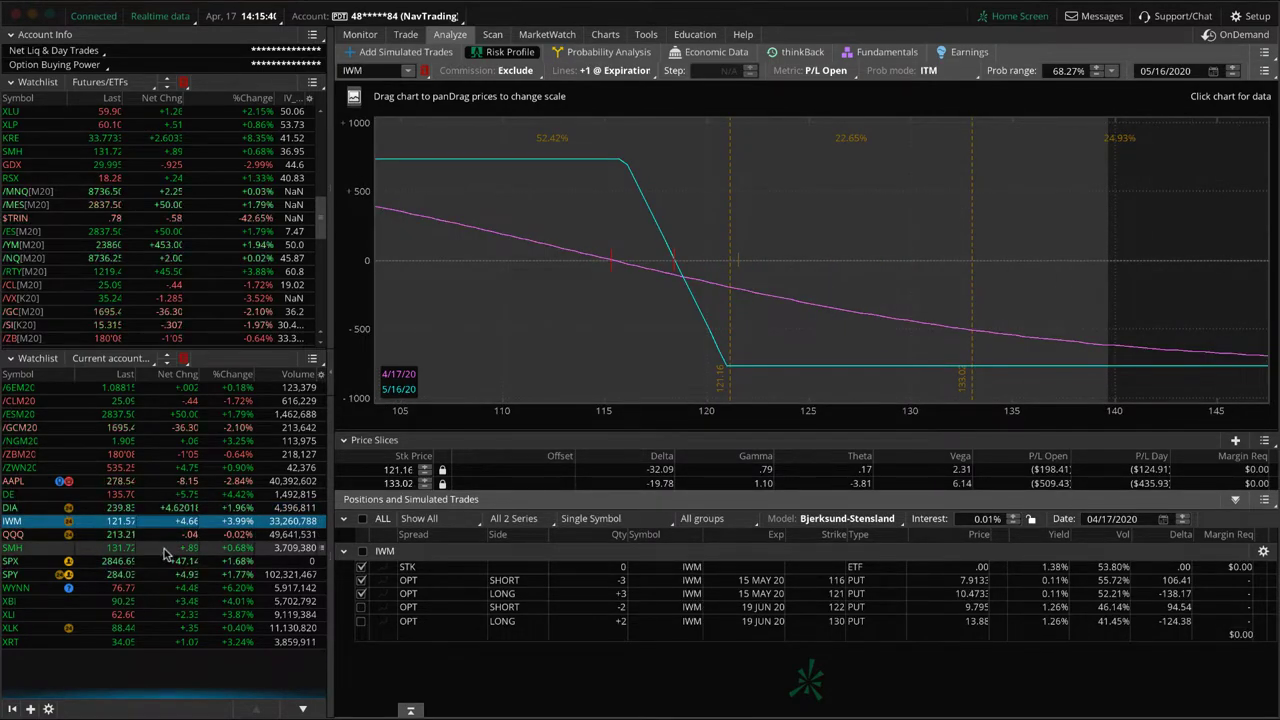
{"action": "left_click", "coordinate": [165, 549]}
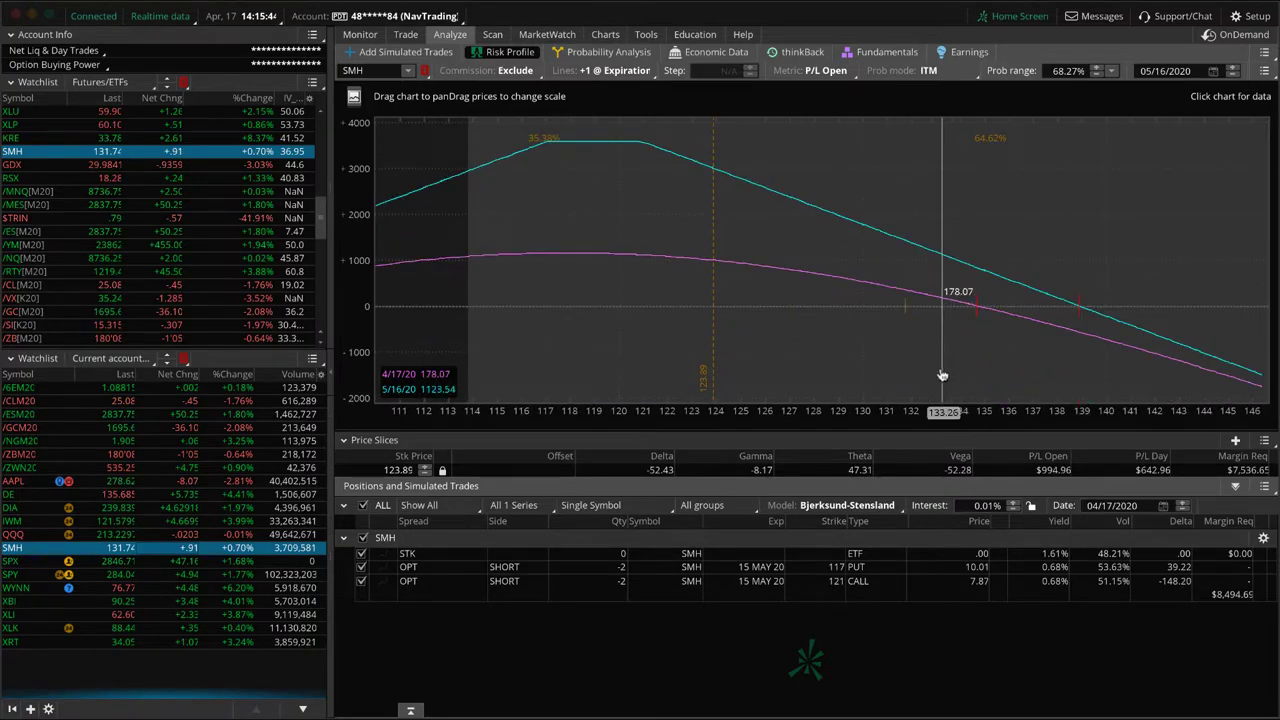
Move SMH's price slice to about 131.76 and expand its 15 MAY 20 option chain
{"action": "left_click", "coordinate": [905, 334]}
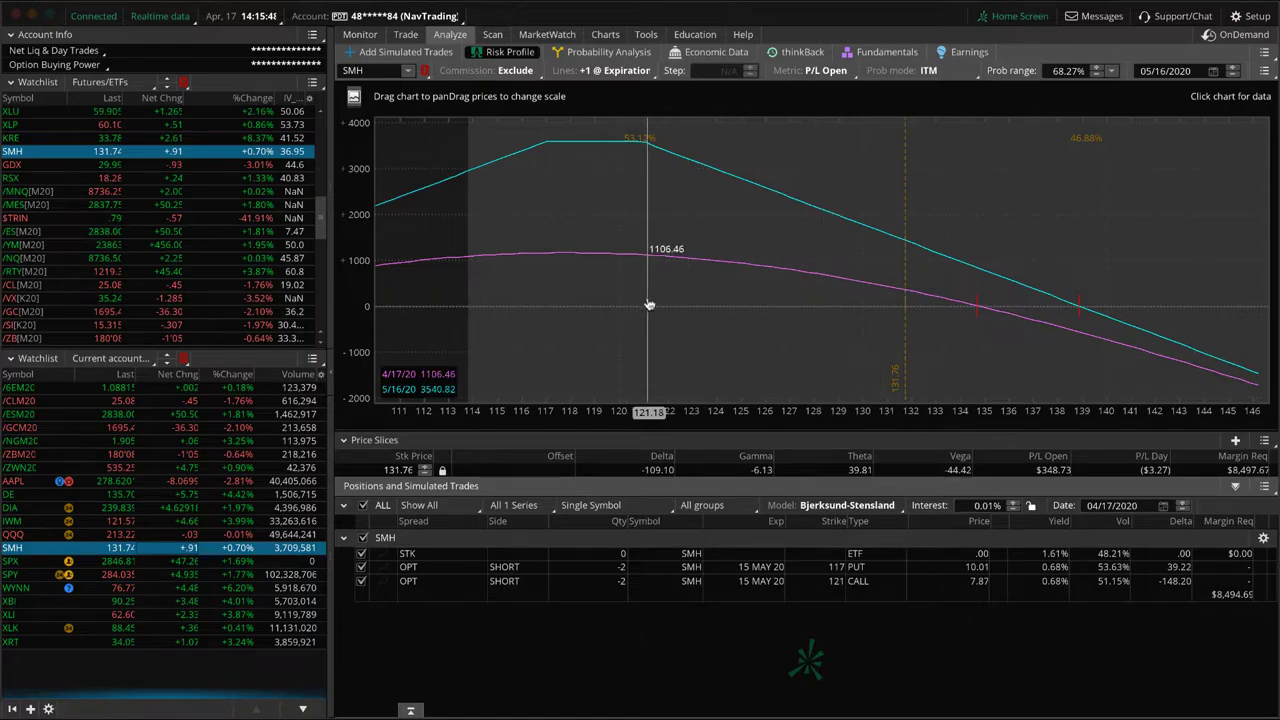
{"action": "left_click", "coordinate": [406, 34]}
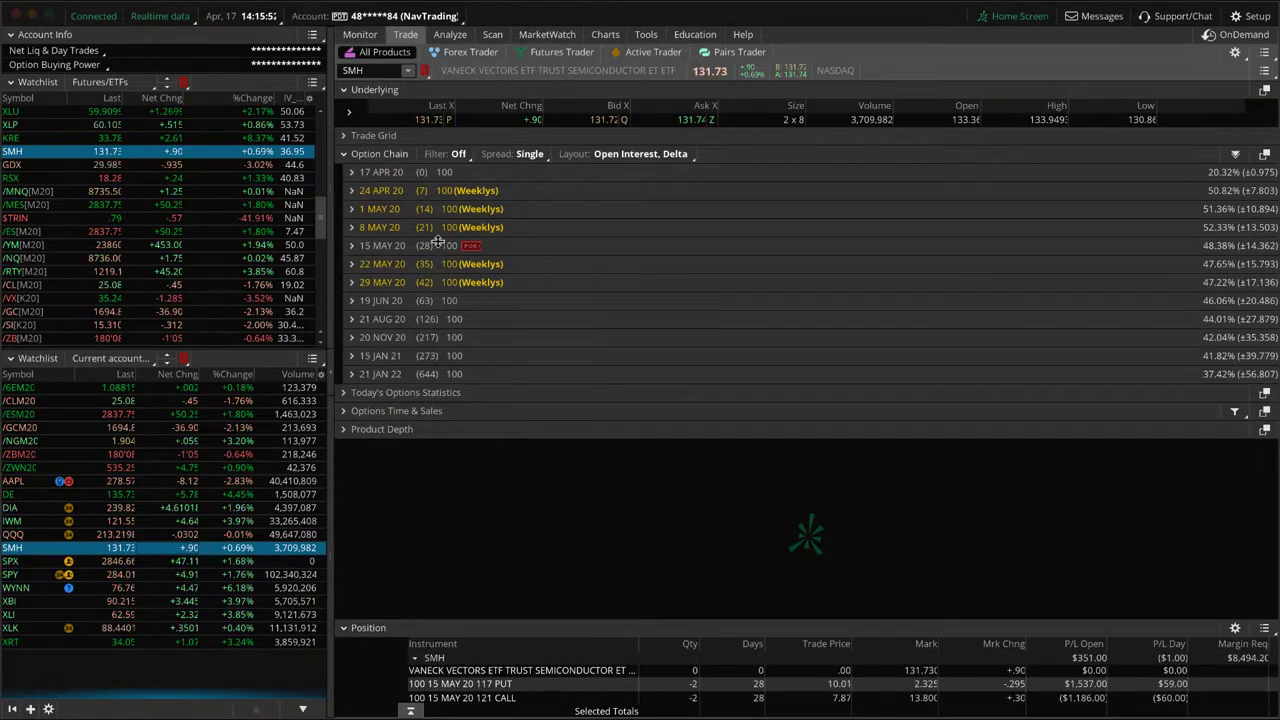
{"action": "left_click", "coordinate": [412, 245]}
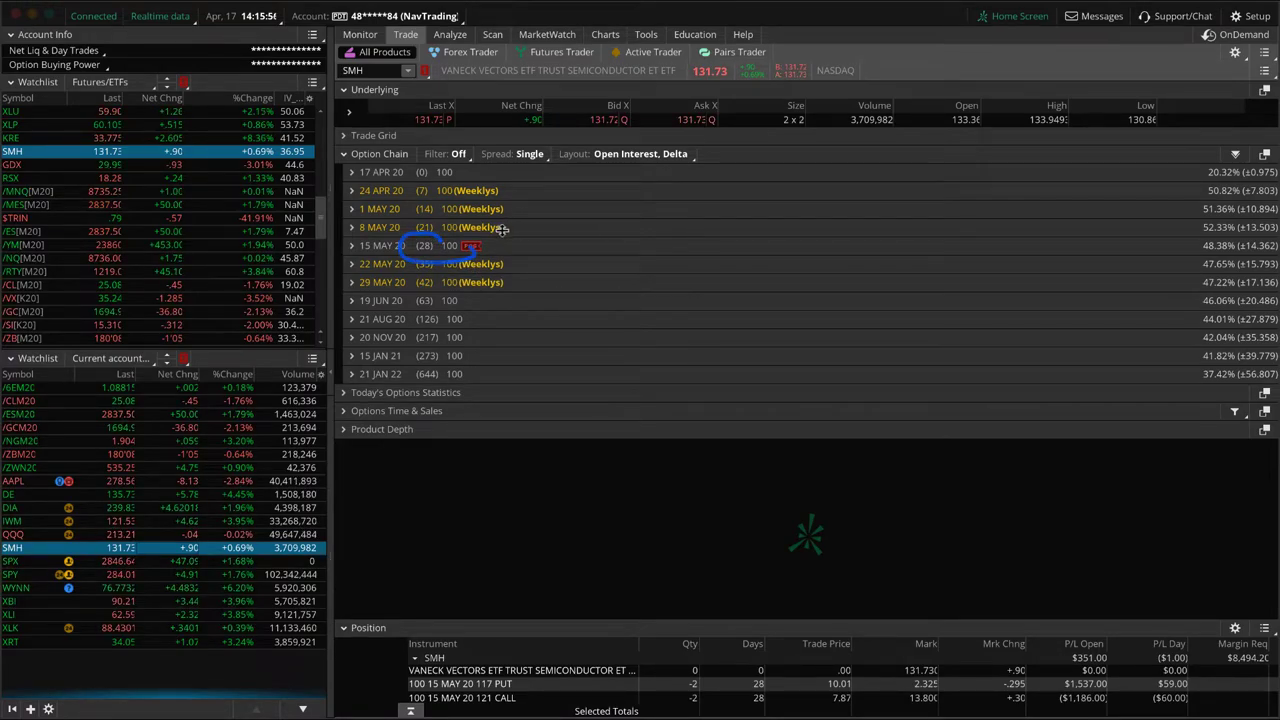
Load SPY's risk profile, rescale and pan its price axis, and glance at the option chain
{"action": "left_click", "coordinate": [230, 576]}
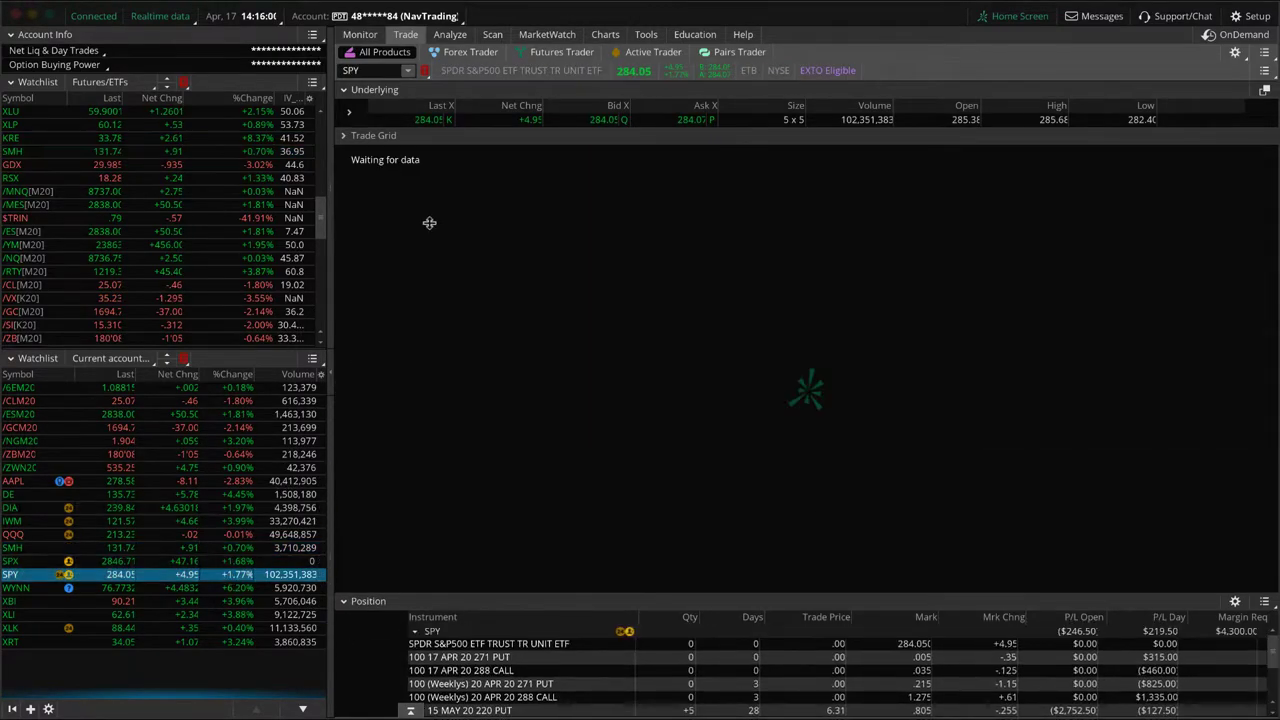
{"action": "left_click", "coordinate": [448, 35]}
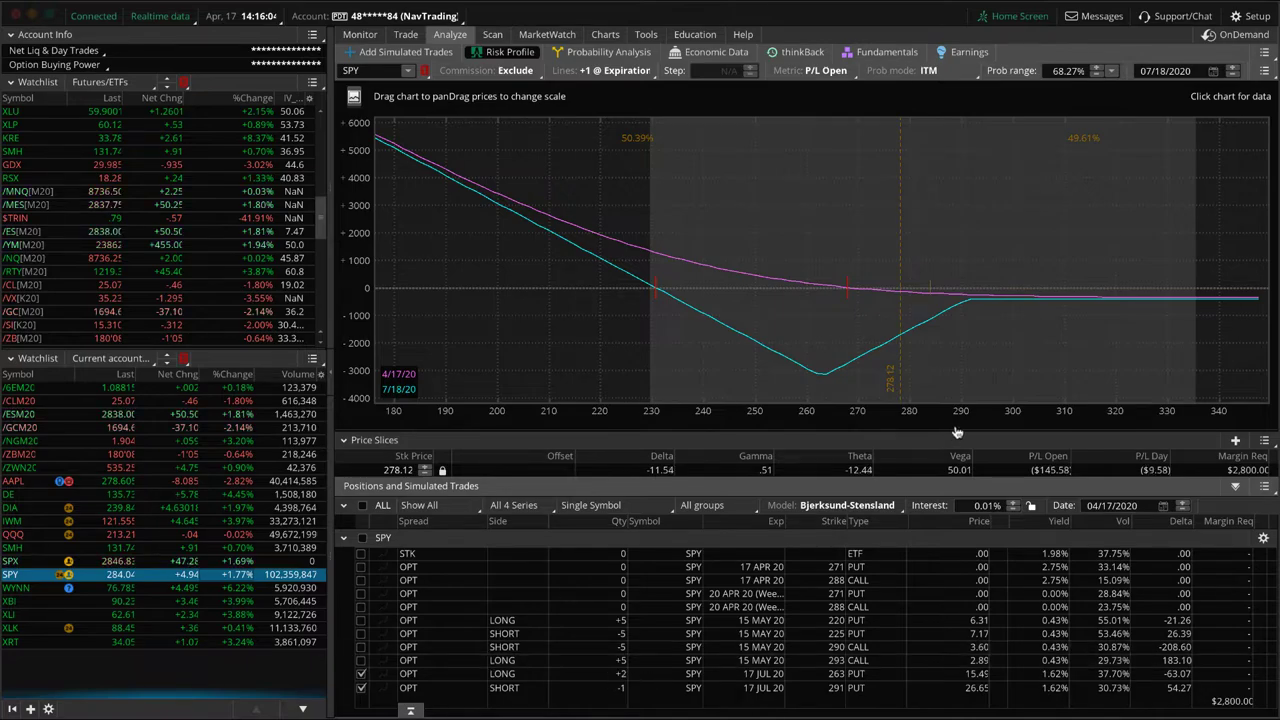
{"action": "left_click_drag", "start_coordinate": [950, 412], "coordinate": [1045, 413]}
{"action": "left_click_drag", "start_coordinate": [1065, 362], "coordinate": [716, 366]}
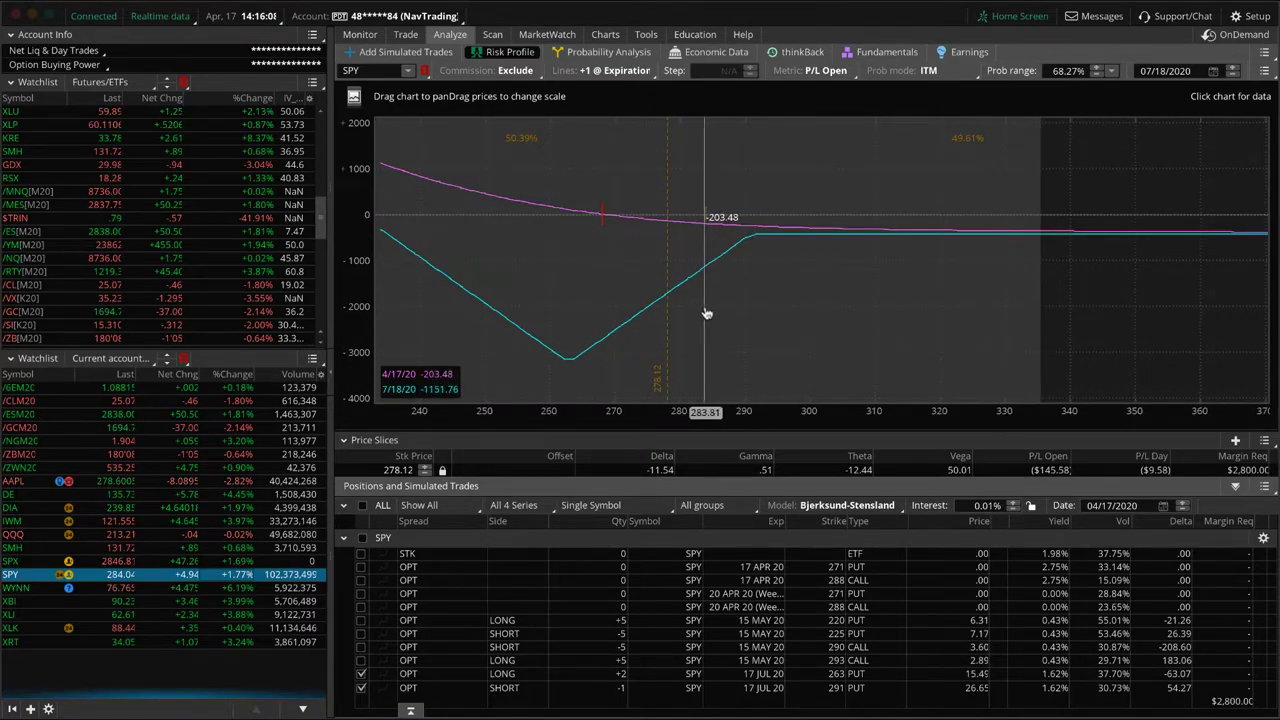
{"action": "left_click_drag", "start_coordinate": [791, 374], "coordinate": [932, 370]}
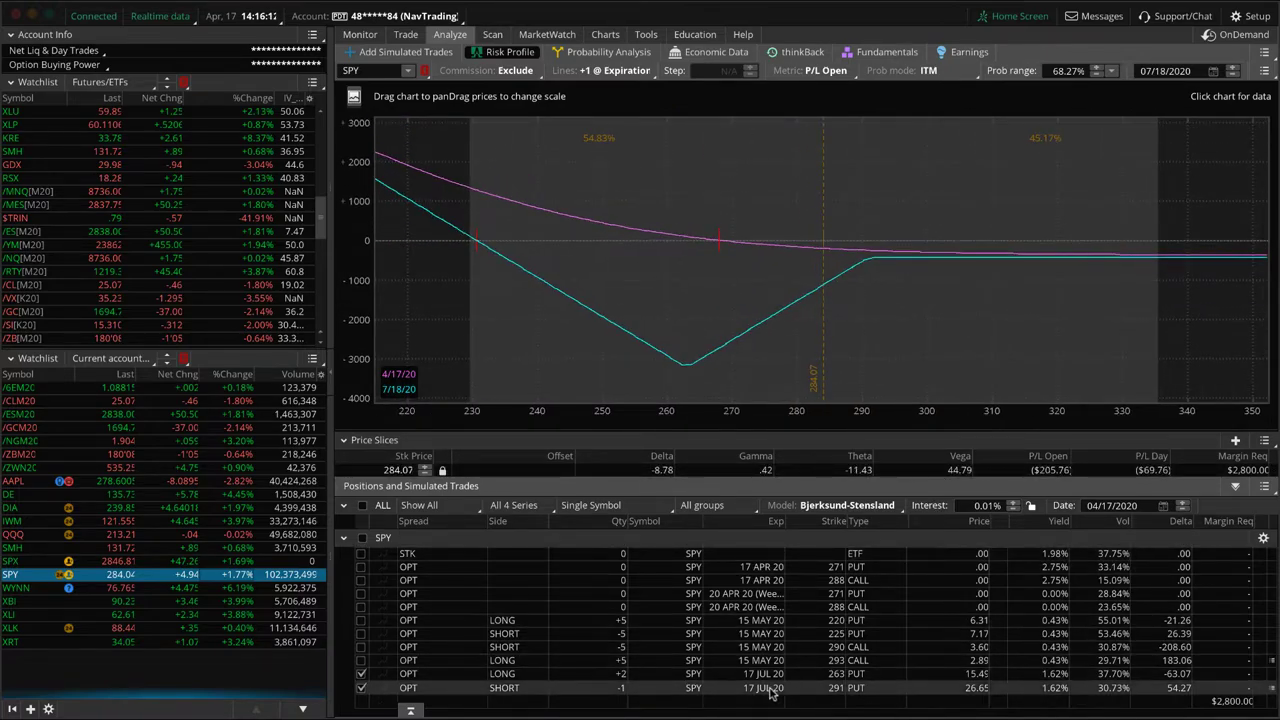
{"action": "left_click", "coordinate": [405, 34]}
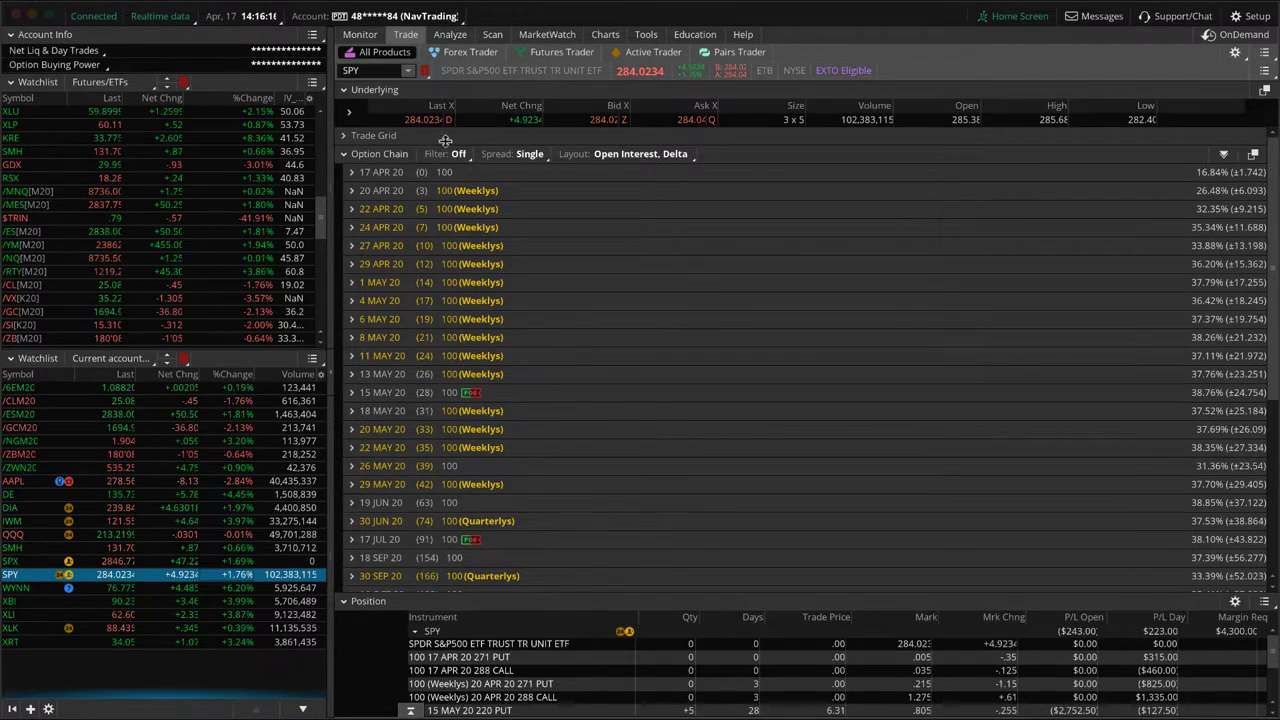
{"action": "left_click", "coordinate": [450, 34]}
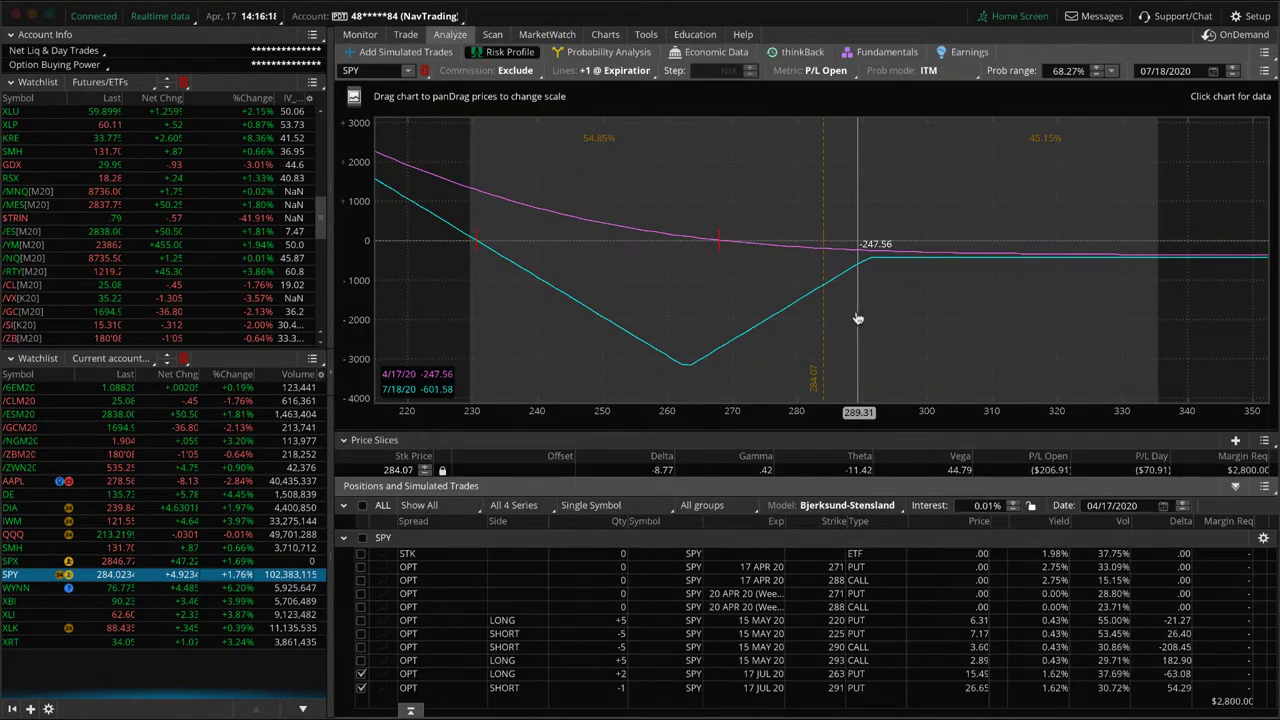
Graph only SPY's May 220/225 put and 290/293 call iron condor, then load WYNN's position
{"action": "left_click", "coordinate": [362, 688]}
{"action": "left_click", "coordinate": [361, 673]}
{"action": "left_click", "coordinate": [361, 659]}
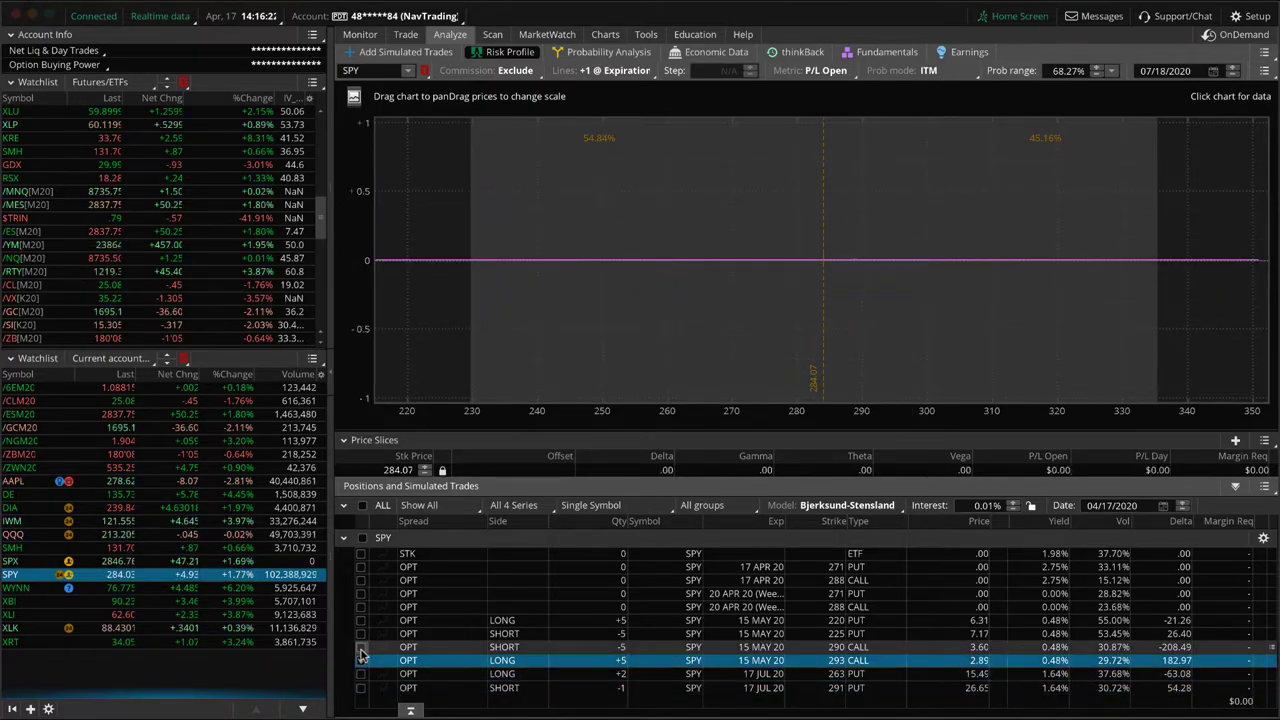
{"action": "left_click", "coordinate": [361, 647]}
{"action": "left_click", "coordinate": [360, 634]}
{"action": "left_click", "coordinate": [360, 622]}
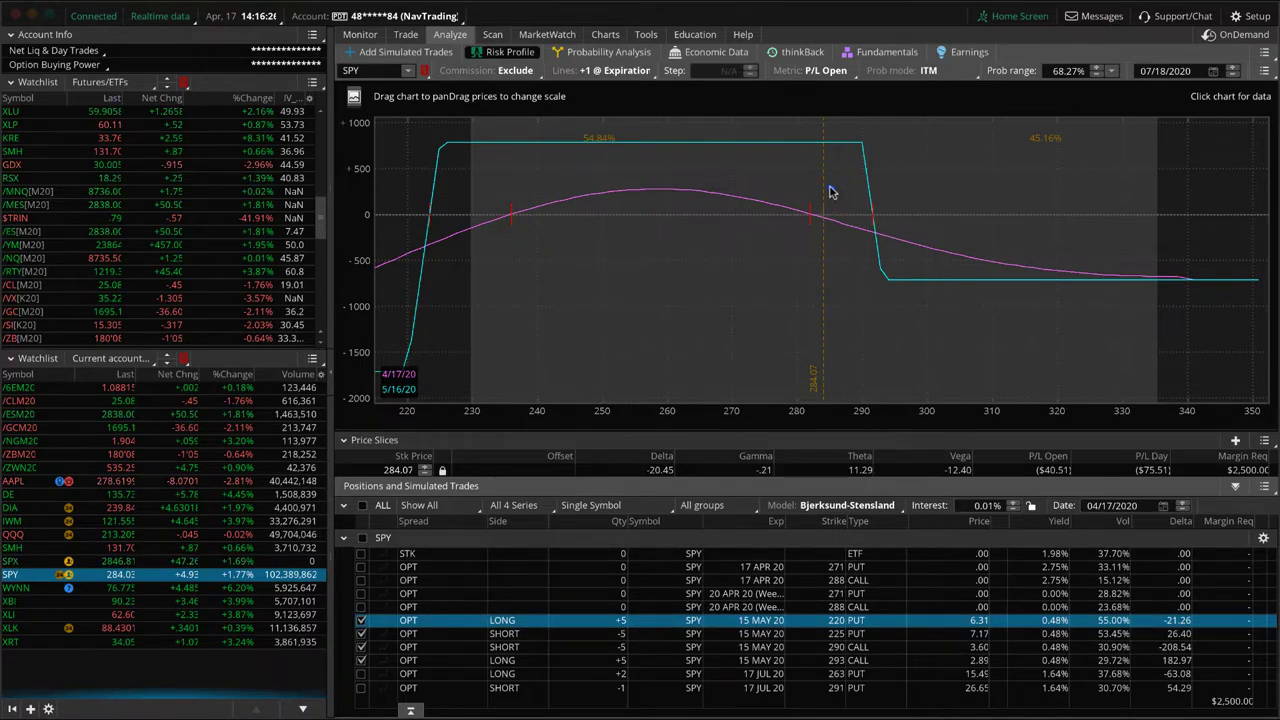
{"action": "left_click_drag", "start_coordinate": [809, 239], "coordinate": [707, 239]}
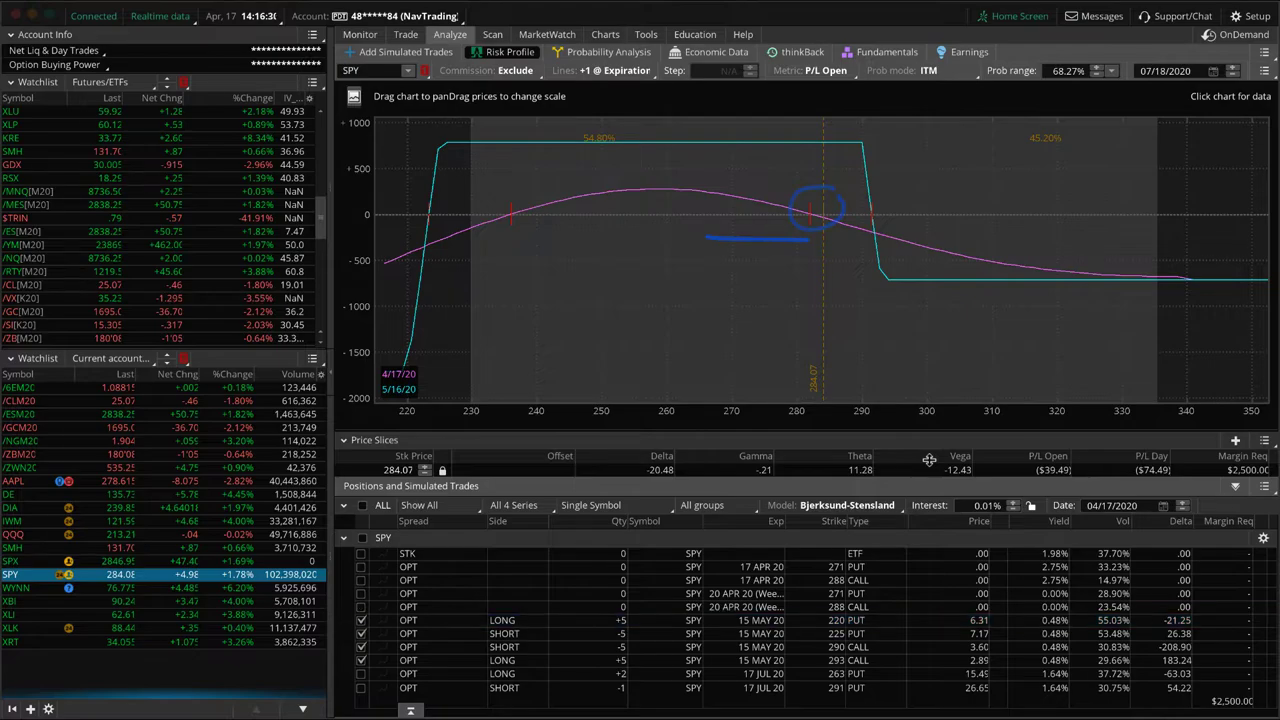
{"action": "left_click", "coordinate": [221, 590]}
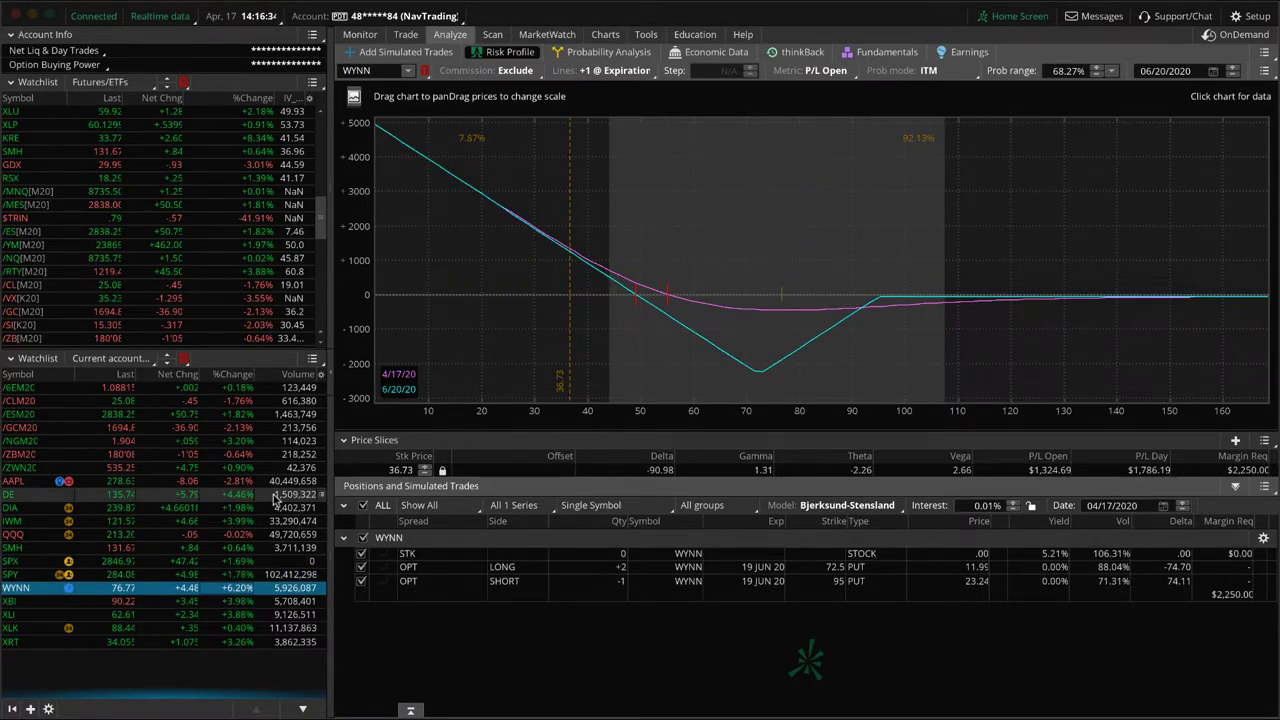
Draw a rising trendline on WYNN's daily price chart
{"action": "left_click", "coordinate": [605, 35]}
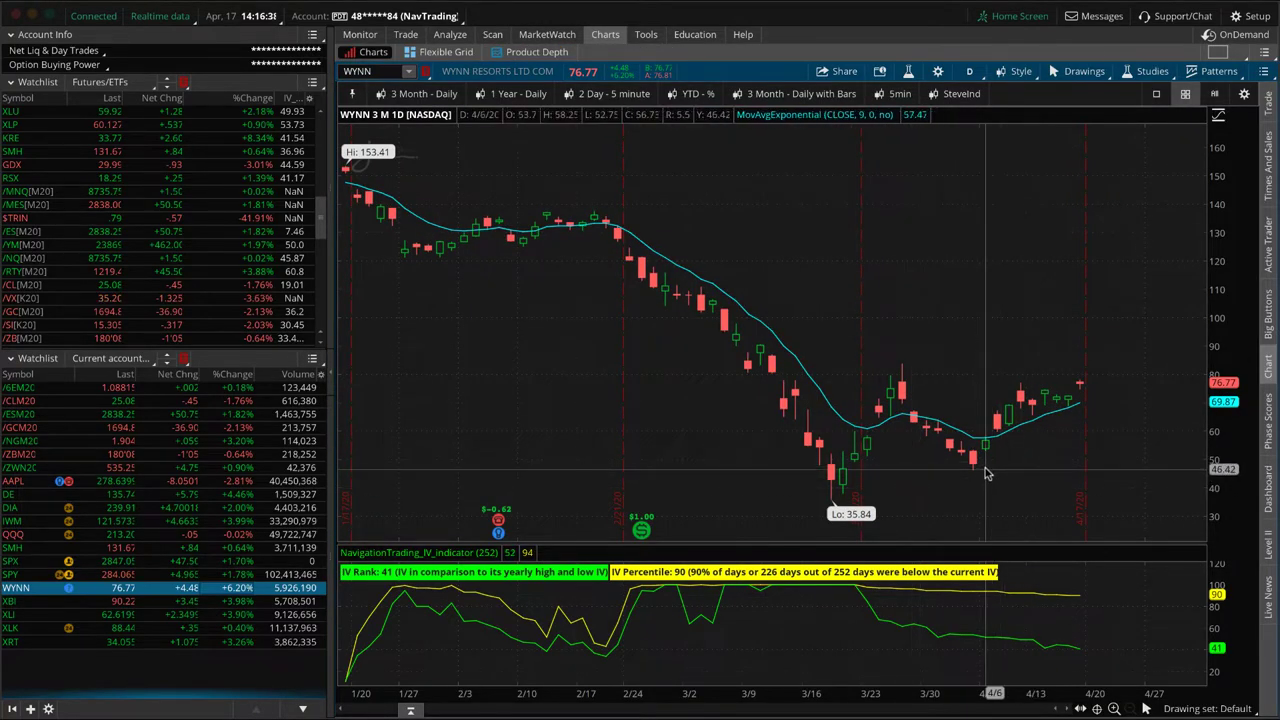
{"action": "left_click_drag", "start_coordinate": [985, 468], "coordinate": [1108, 400]}
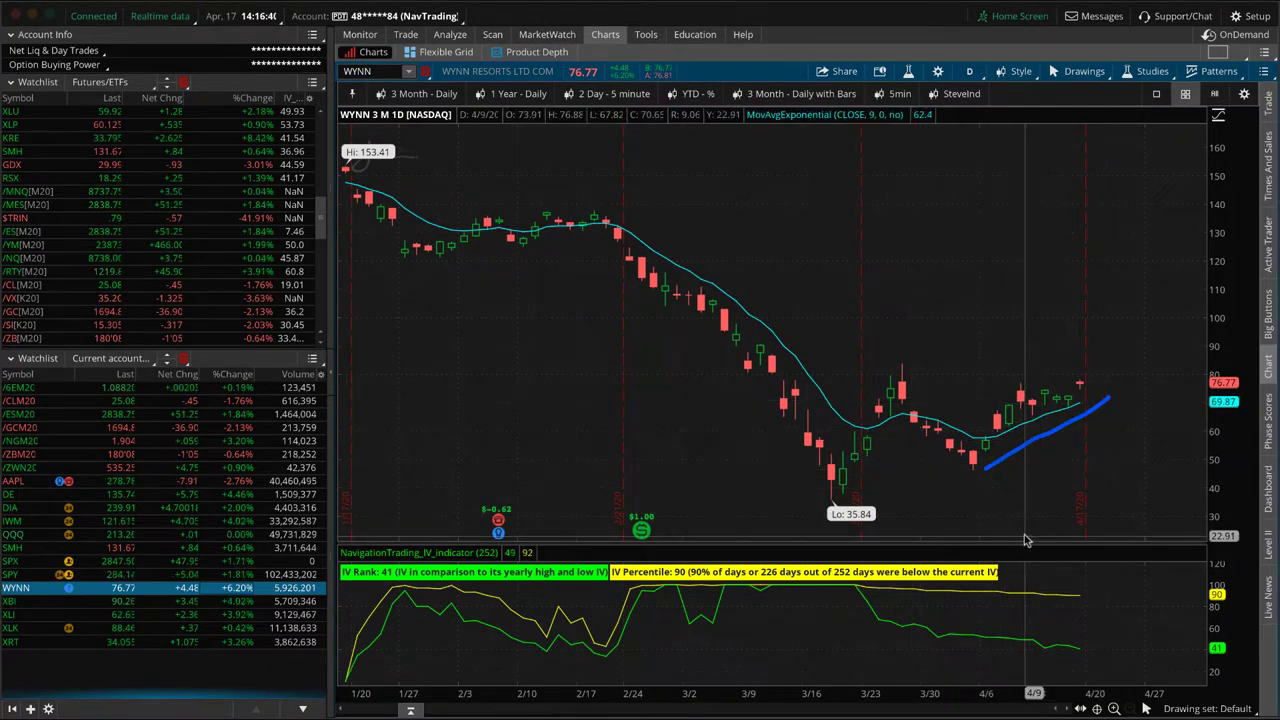
{"action": "scroll", "coordinate": [1022, 540], "scroll_direction": "down", "scroll_amount": 1}
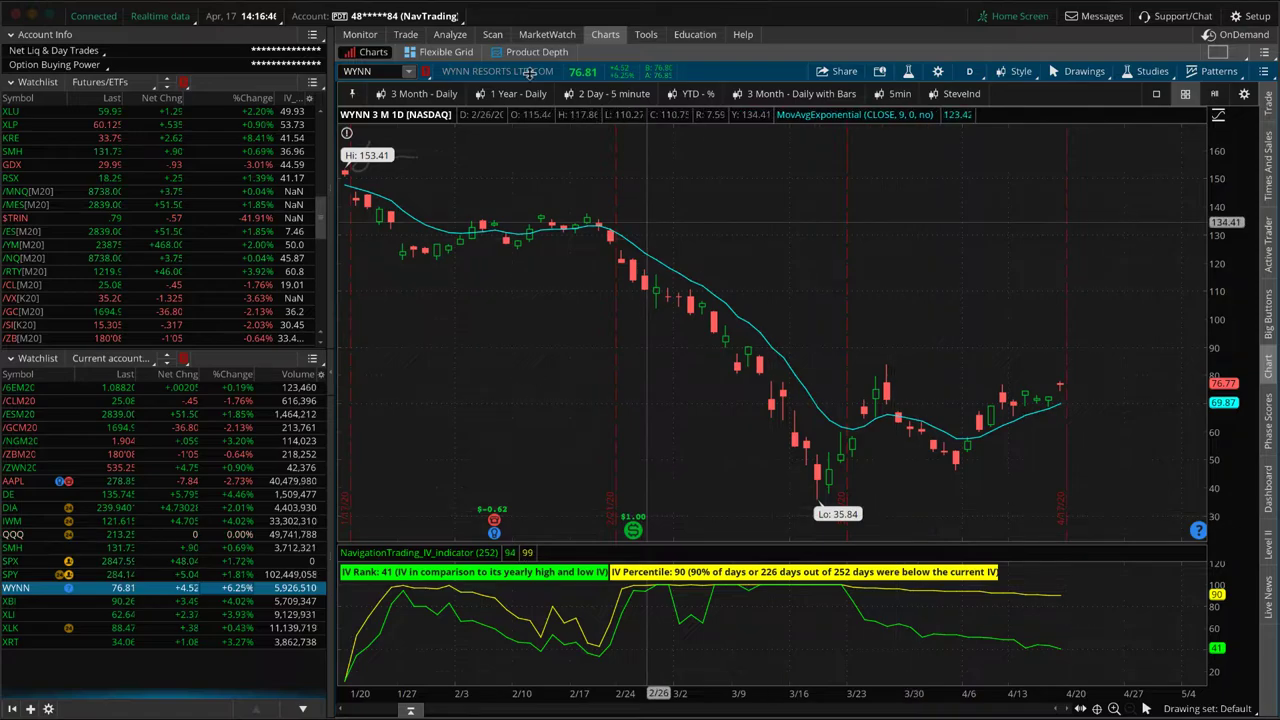
Check WYNN's 19 JUN 20 option chain, then mark the risk graph's loss trough near 72.5
{"action": "left_click", "coordinate": [451, 34]}
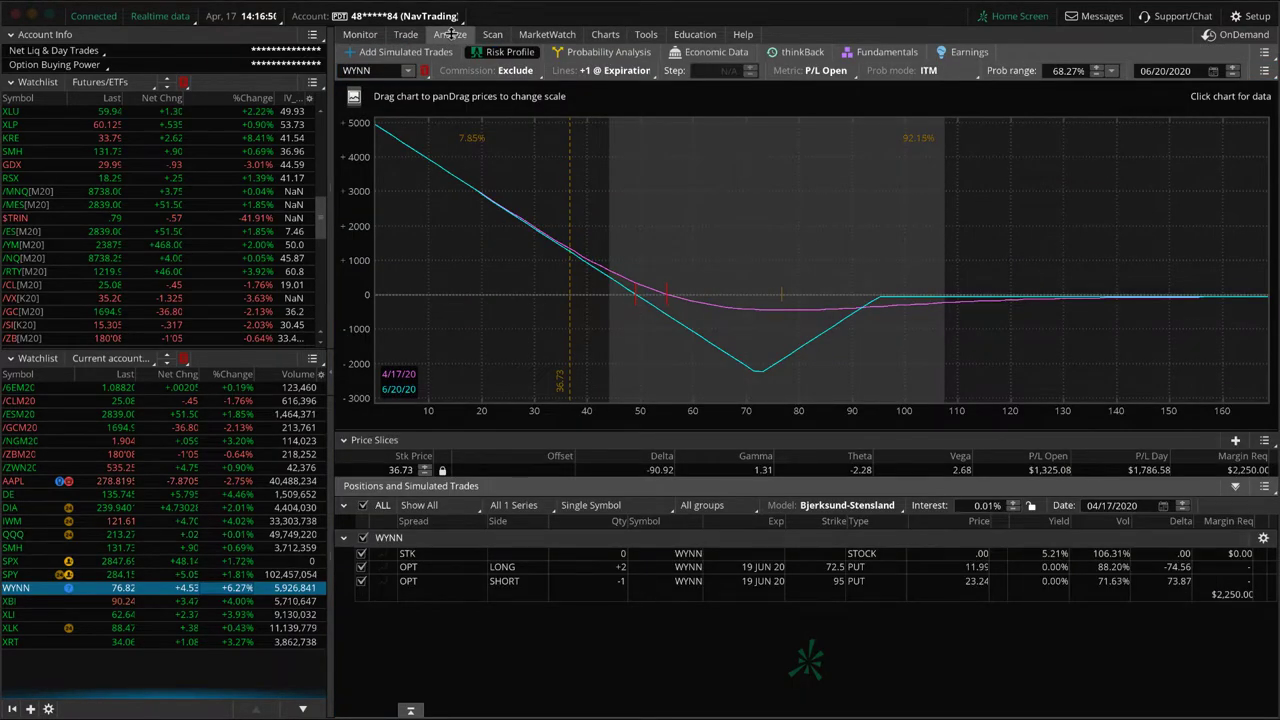
{"action": "left_click", "coordinate": [423, 34]}
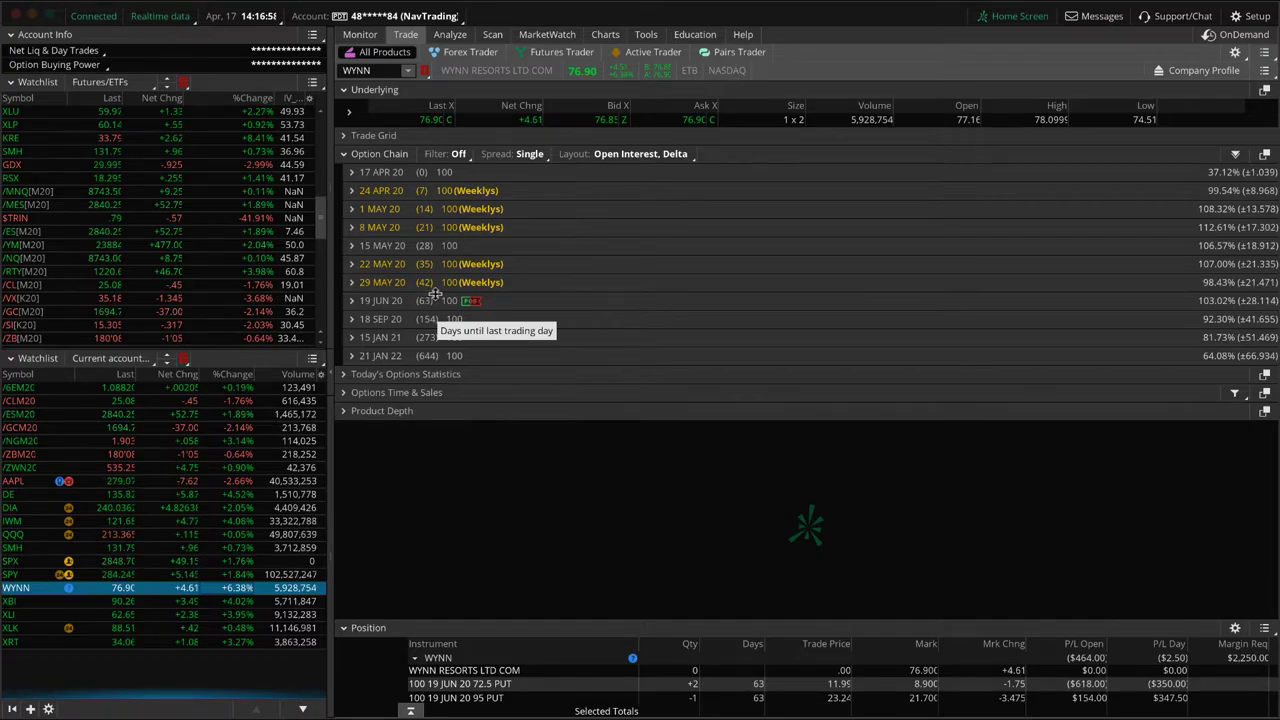
{"action": "left_click", "coordinate": [407, 306]}
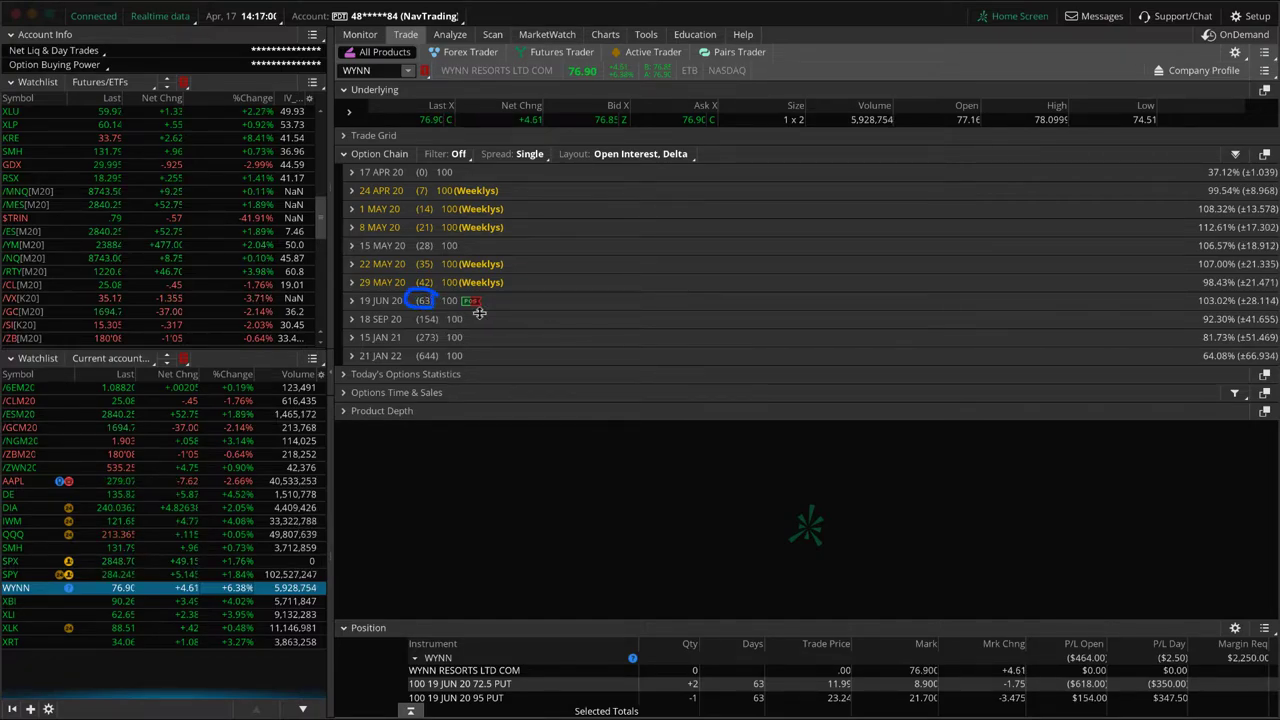
{"action": "left_click", "coordinate": [449, 34]}
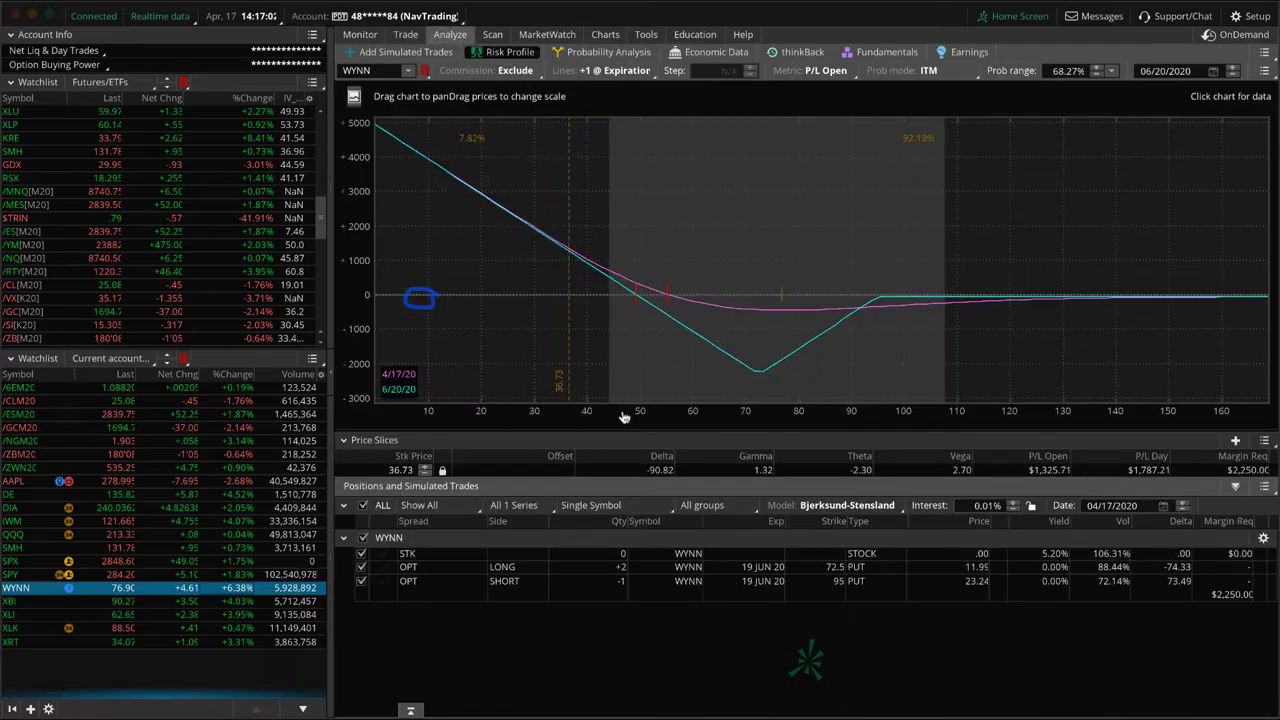
{"action": "mouse_move", "coordinate": [708, 322]}
{"action": "left_mouse_down"}
{"action": "mouse_move", "coordinate": [766, 348]}
{"action": "mouse_move", "coordinate": [815, 330]}
{"action": "left_mouse_up"}
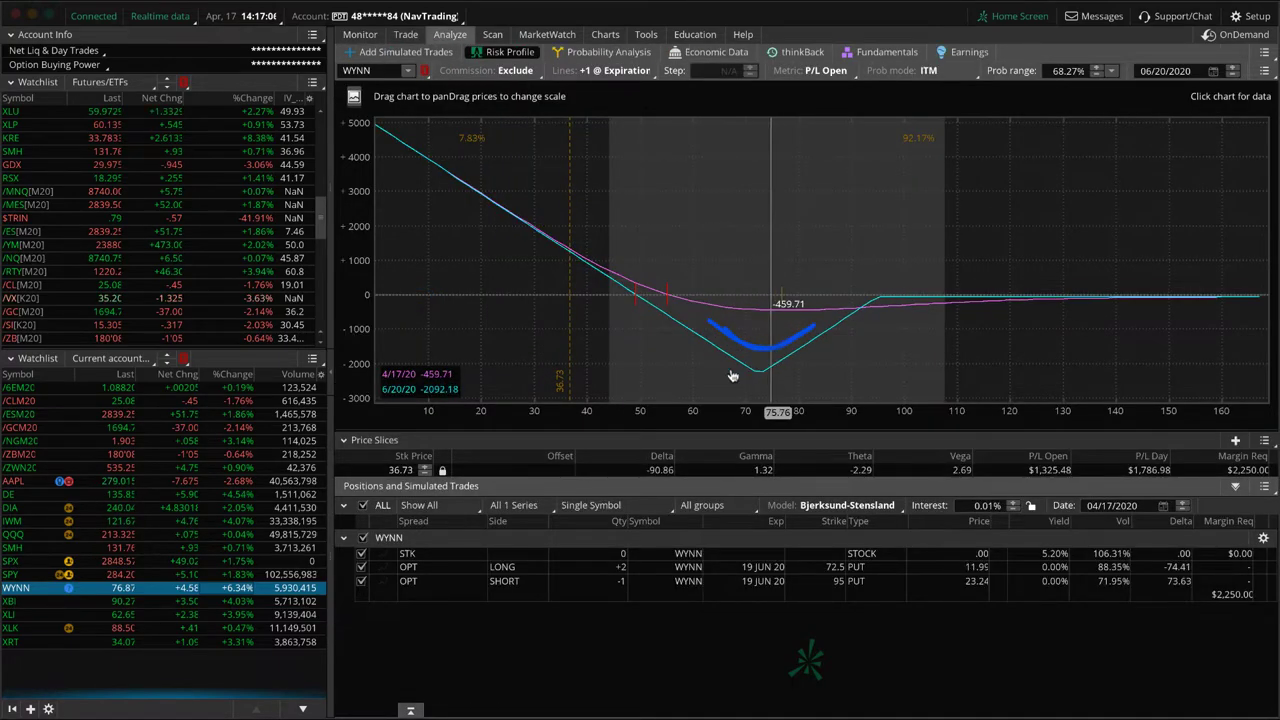
Review XBI with a 90.21 price slice and its chain expiration, then load XLI's risk profile
{"action": "left_click", "coordinate": [232, 602]}
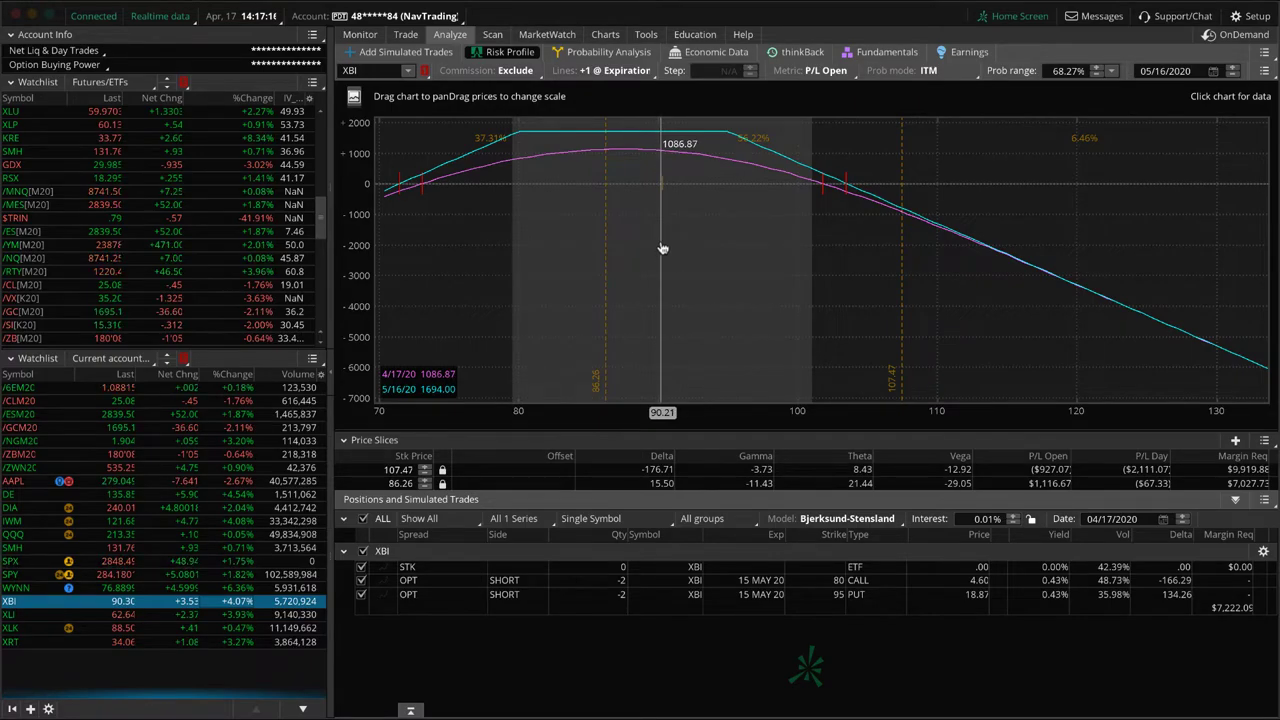
{"action": "left_click", "coordinate": [660, 147]}
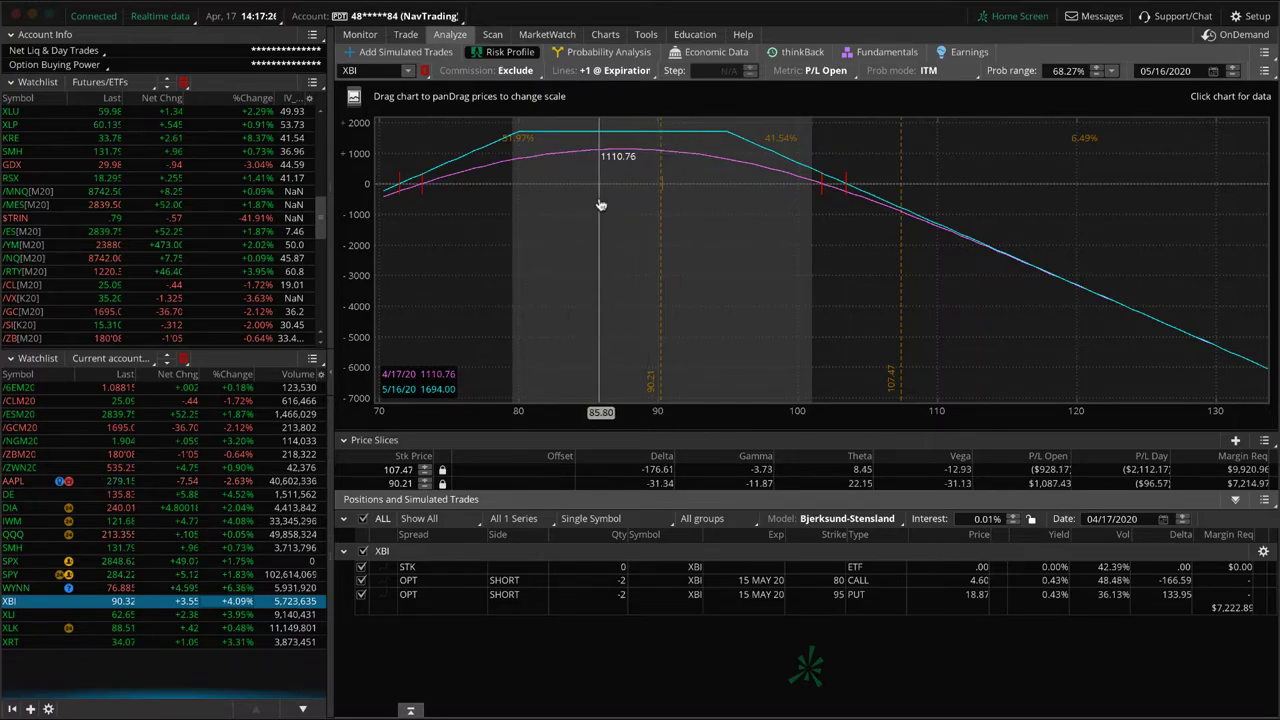
{"action": "left_click", "coordinate": [406, 35]}
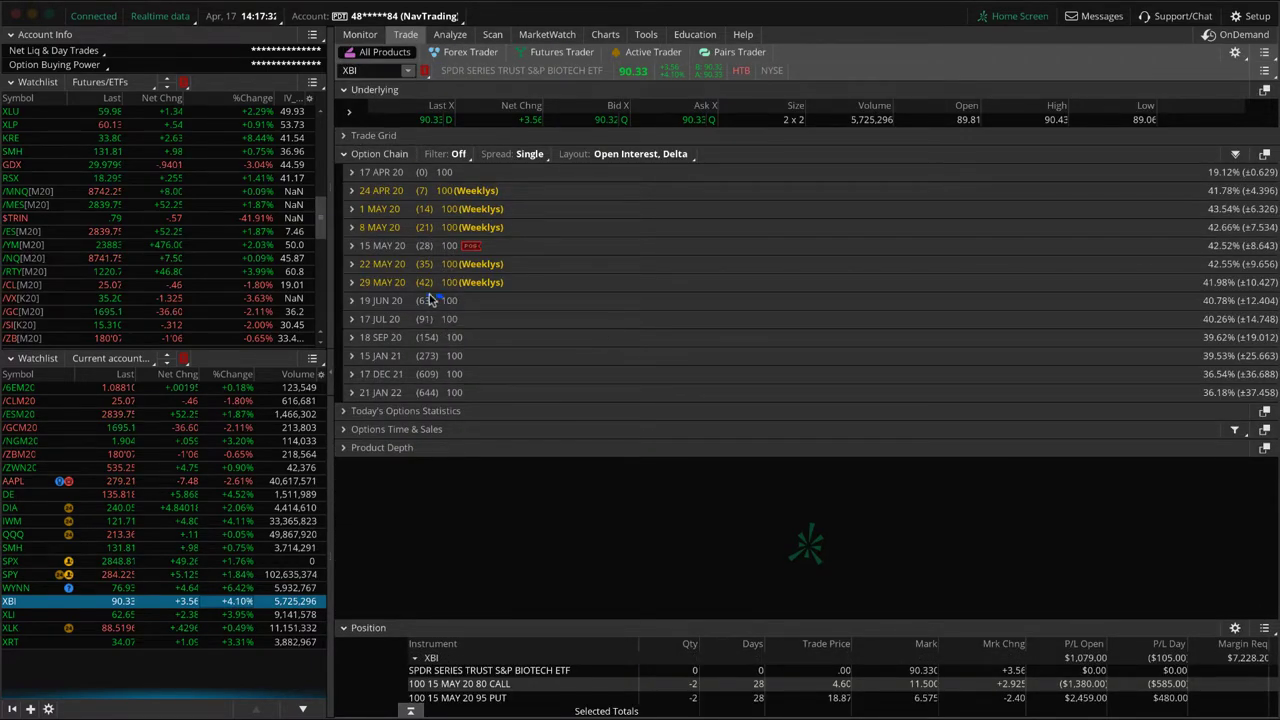
{"action": "mouse_move", "coordinate": [343, 308]}
{"action": "left_mouse_down"}
{"action": "mouse_move", "coordinate": [443, 319]}
{"action": "mouse_move", "coordinate": [467, 303]}
{"action": "left_mouse_up"}
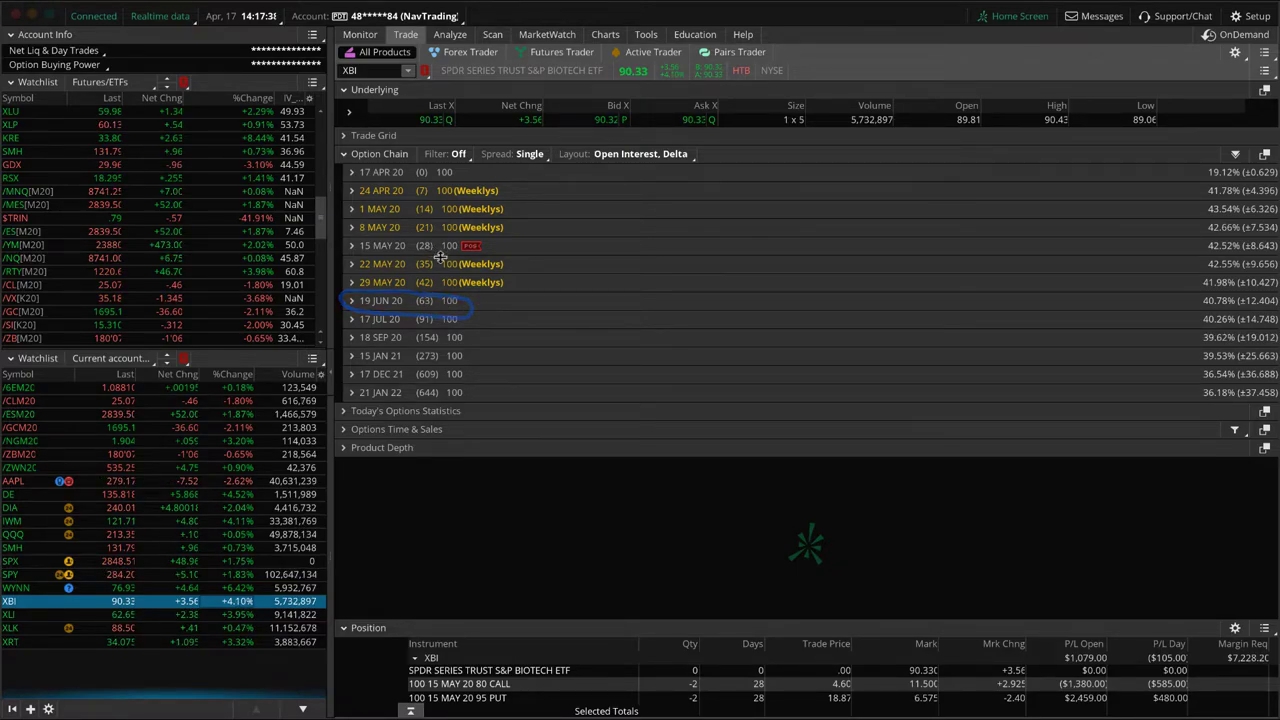
{"action": "left_click", "coordinate": [452, 36]}
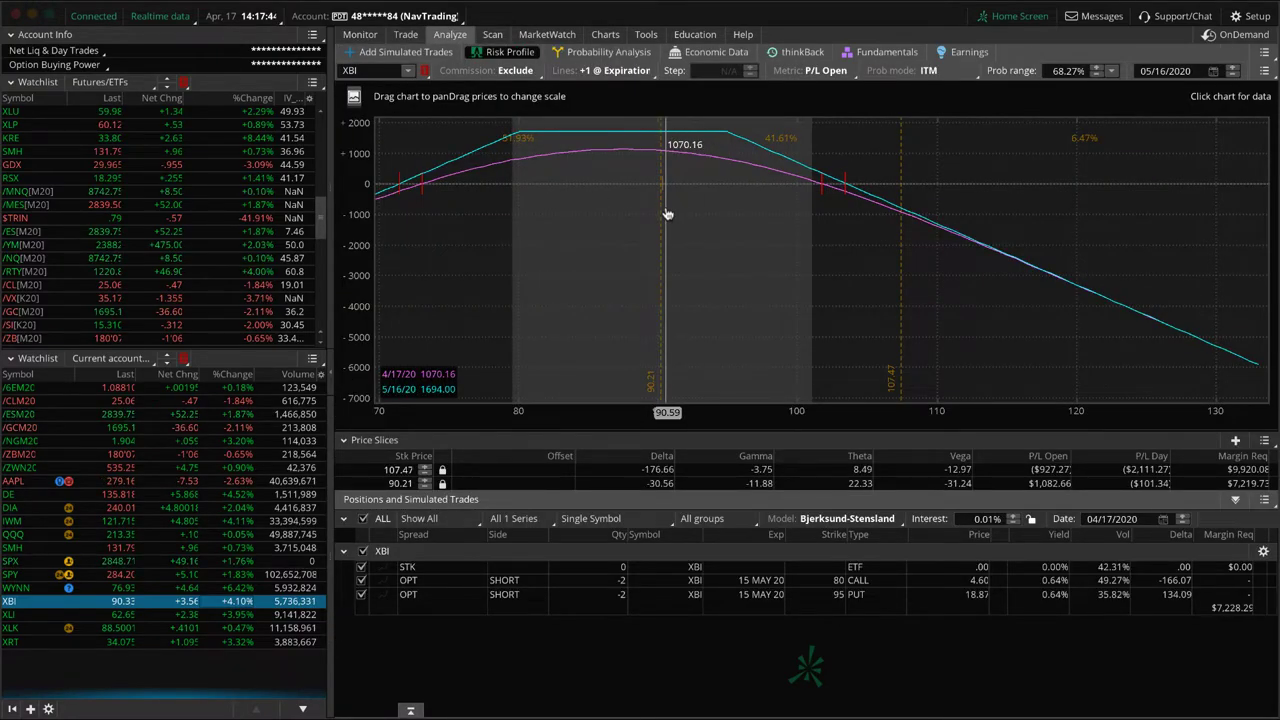
{"action": "left_click", "coordinate": [228, 616]}
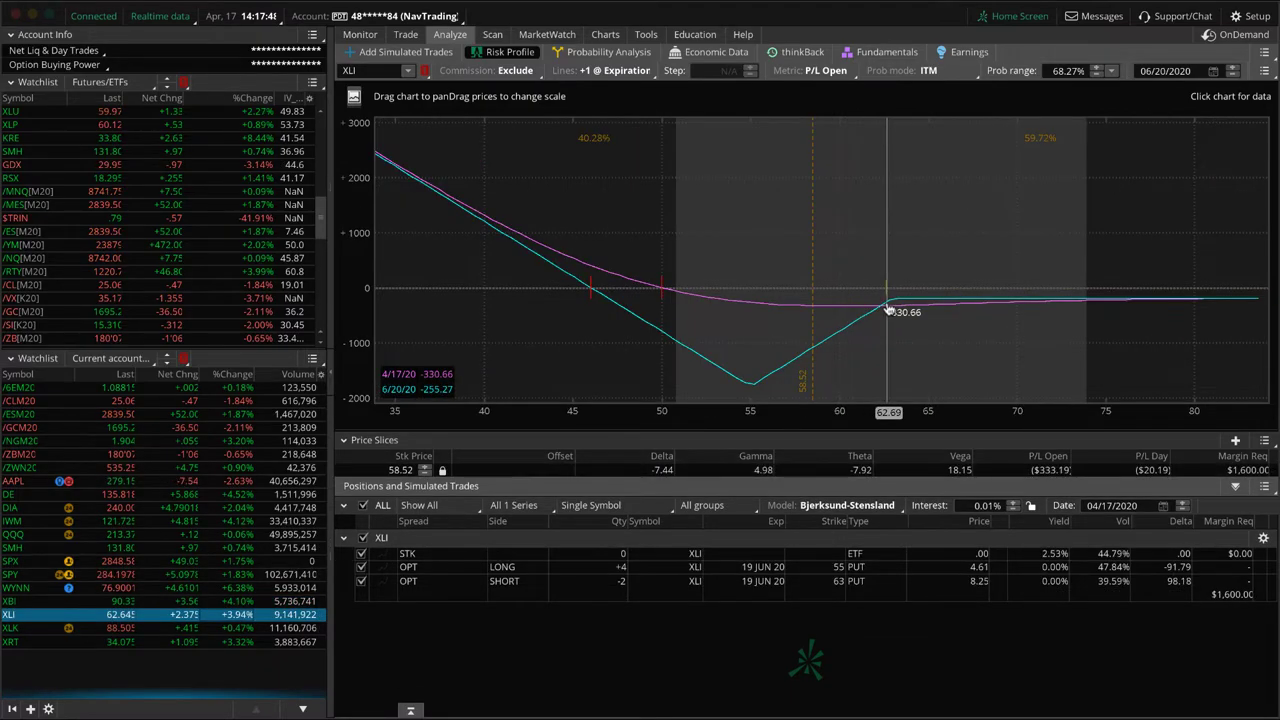
Mark XLI's 19 JUN 20 leg expirations, then load the XLK and XRT risk profiles
{"action": "mouse_move", "coordinate": [790, 560]}
{"action": "left_mouse_down"}
{"action": "mouse_move", "coordinate": [738, 585]}
{"action": "mouse_move", "coordinate": [792, 562]}
{"action": "left_mouse_up"}
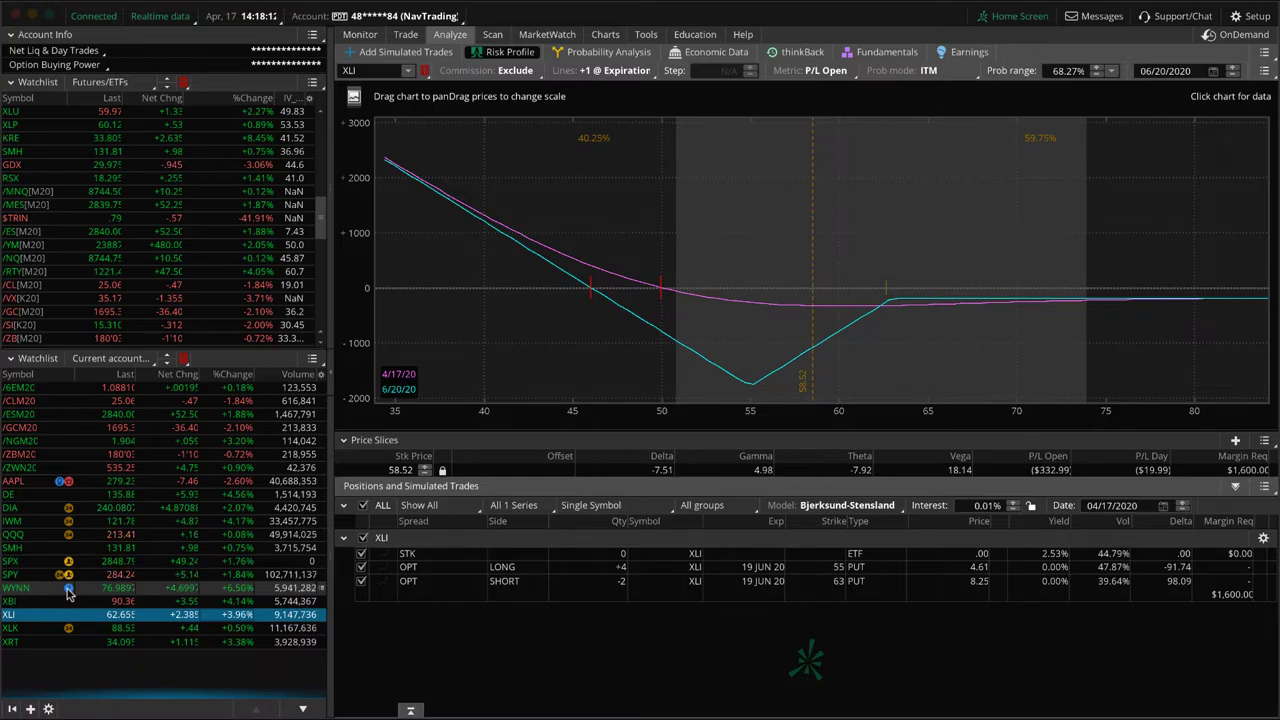
{"action": "left_click", "coordinate": [186, 628]}
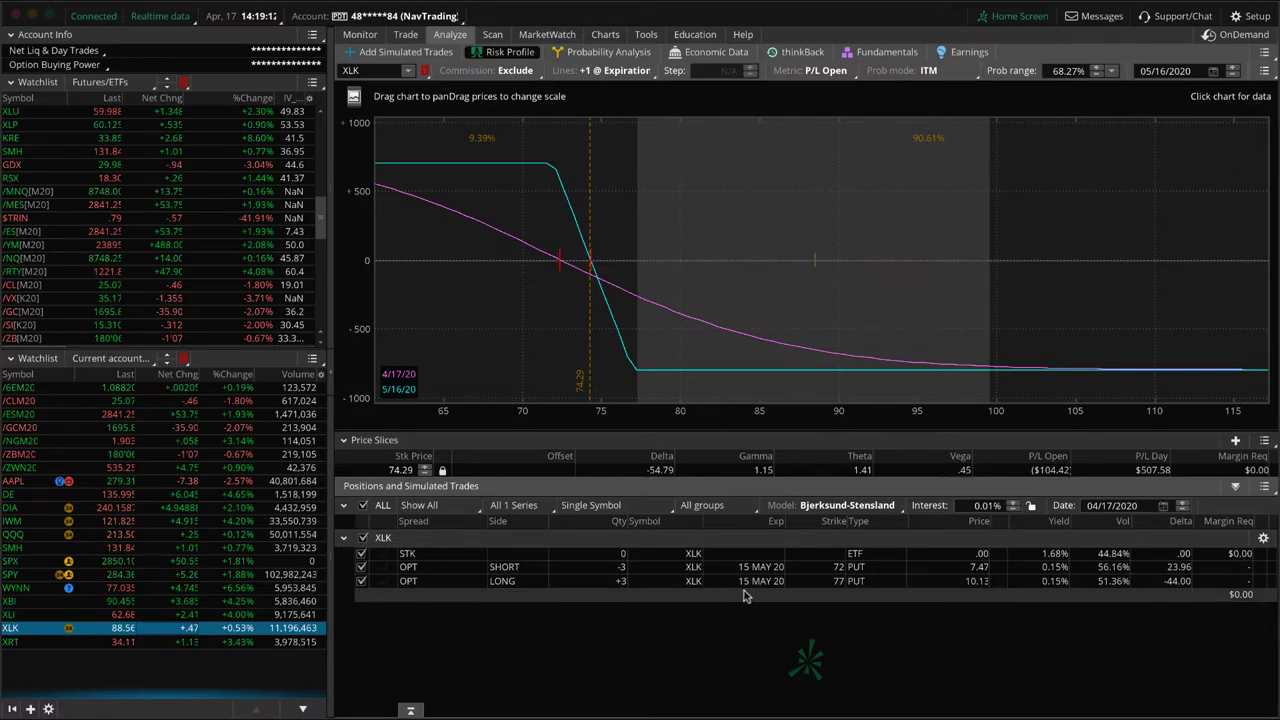
{"action": "left_click", "coordinate": [226, 645]}
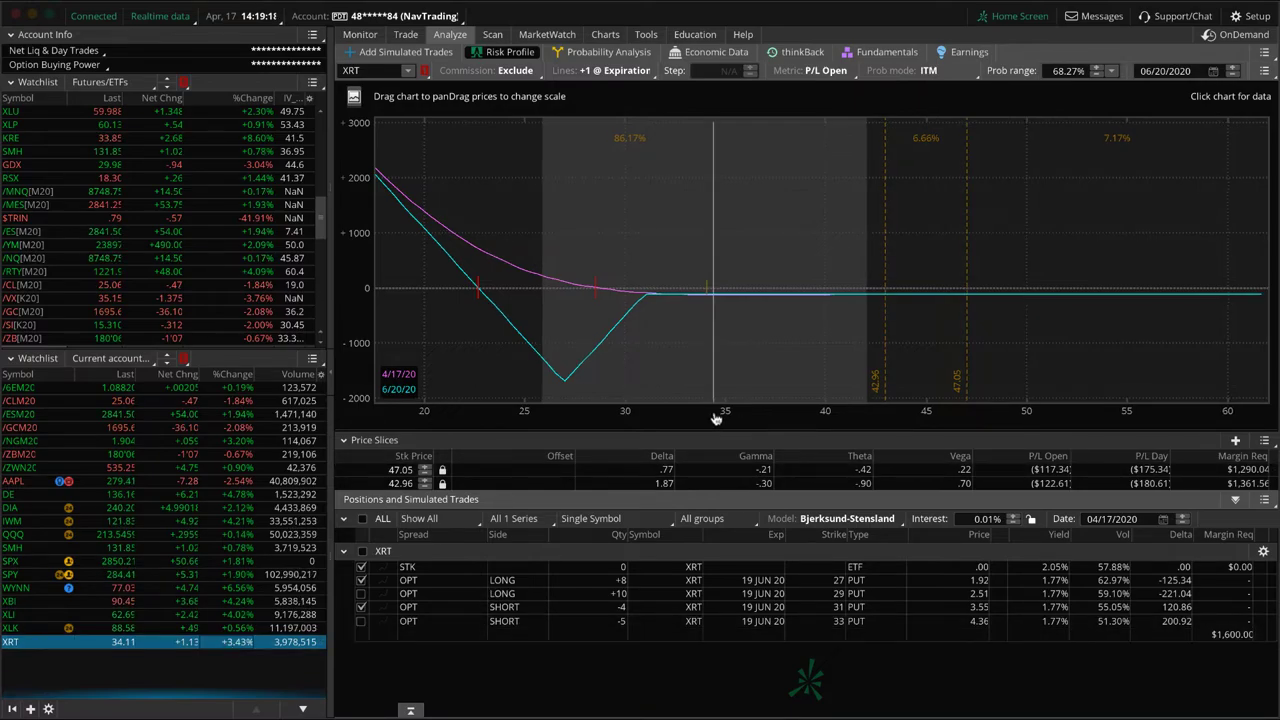
Rescale the XRT risk graph to about 16–47 and set the second price slice at 34.10
{"action": "left_click_drag", "start_coordinate": [716, 418], "coordinate": [1063, 420]}
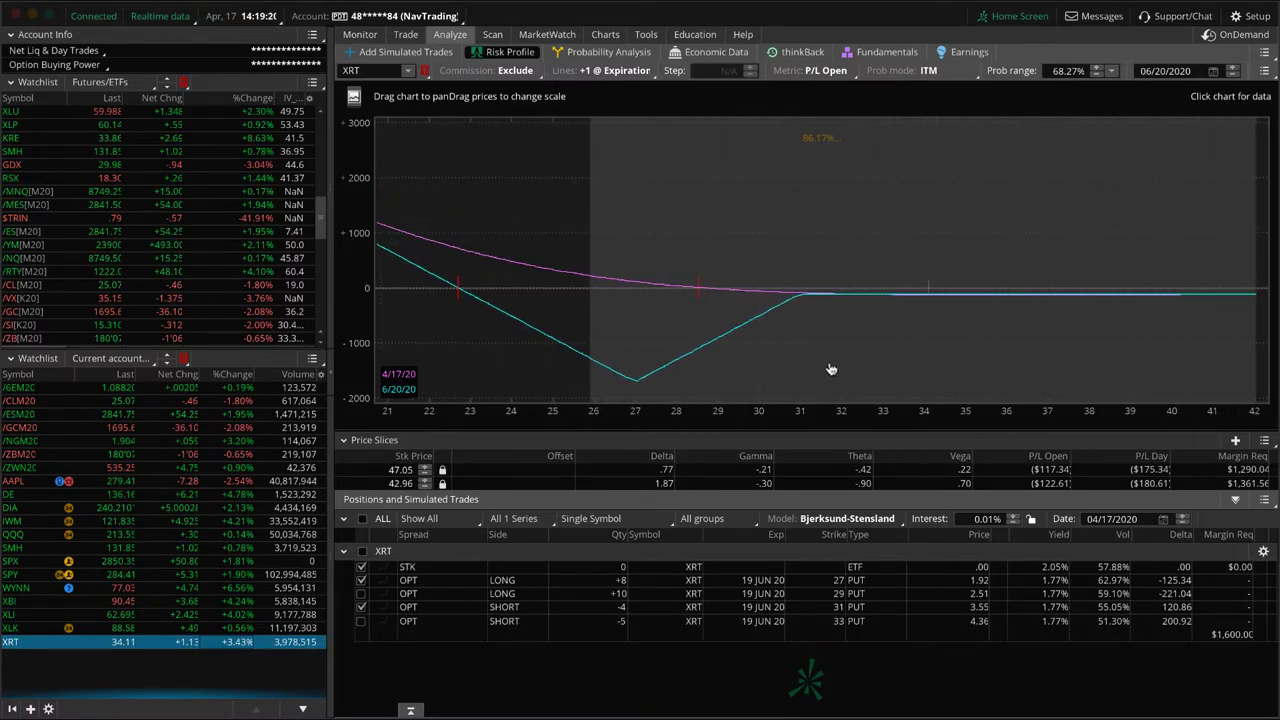
{"action": "left_click_drag", "start_coordinate": [830, 370], "coordinate": [834, 225]}
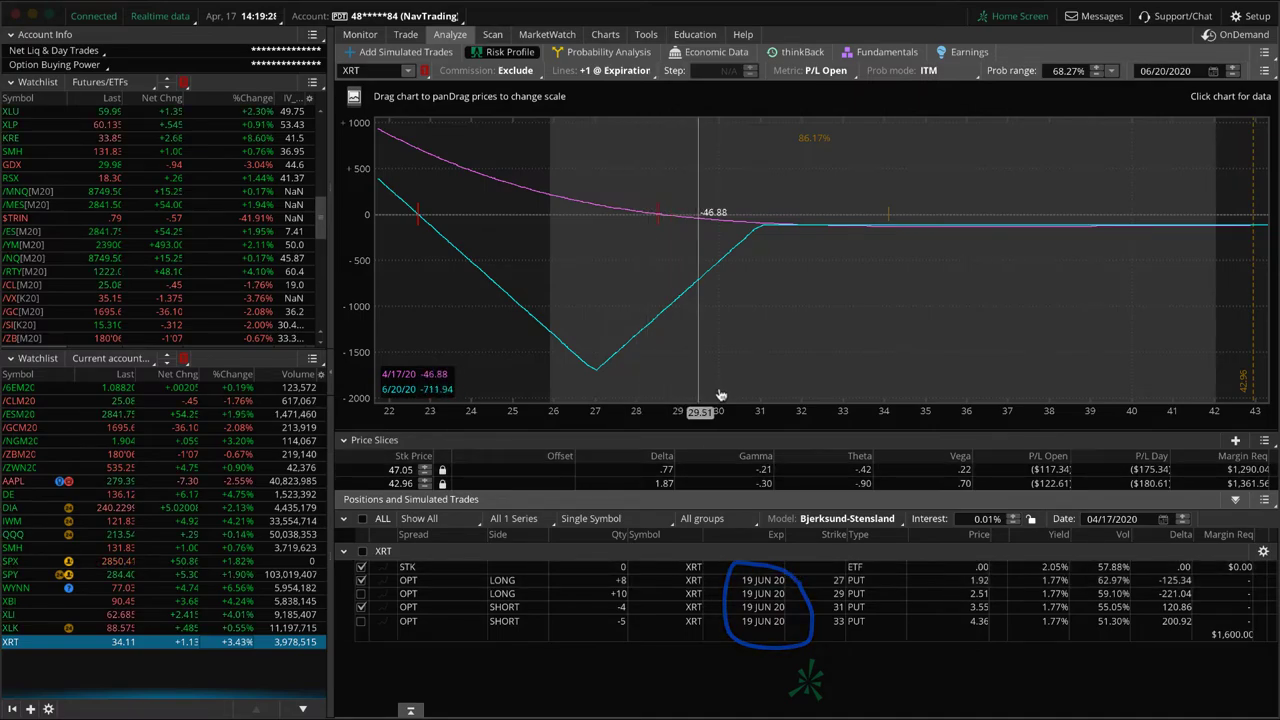
{"action": "left_click_drag", "start_coordinate": [800, 417], "coordinate": [857, 330]}
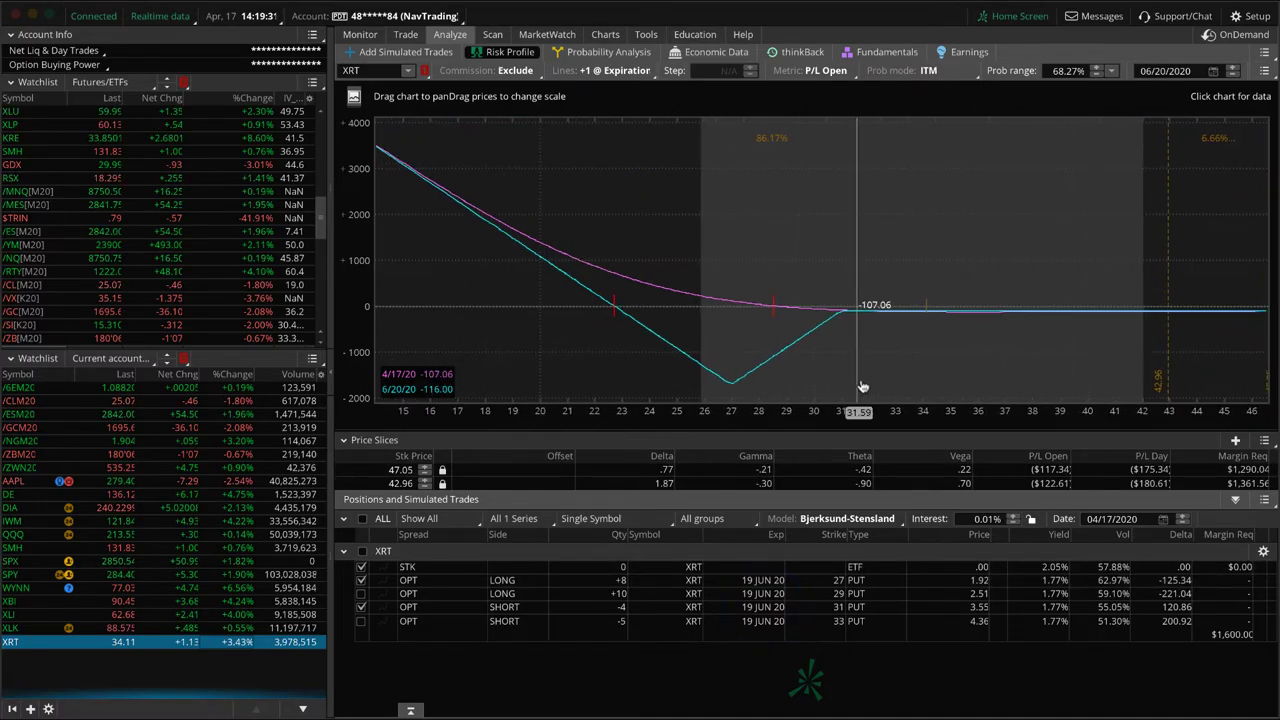
{"action": "left_click", "coordinate": [925, 318]}
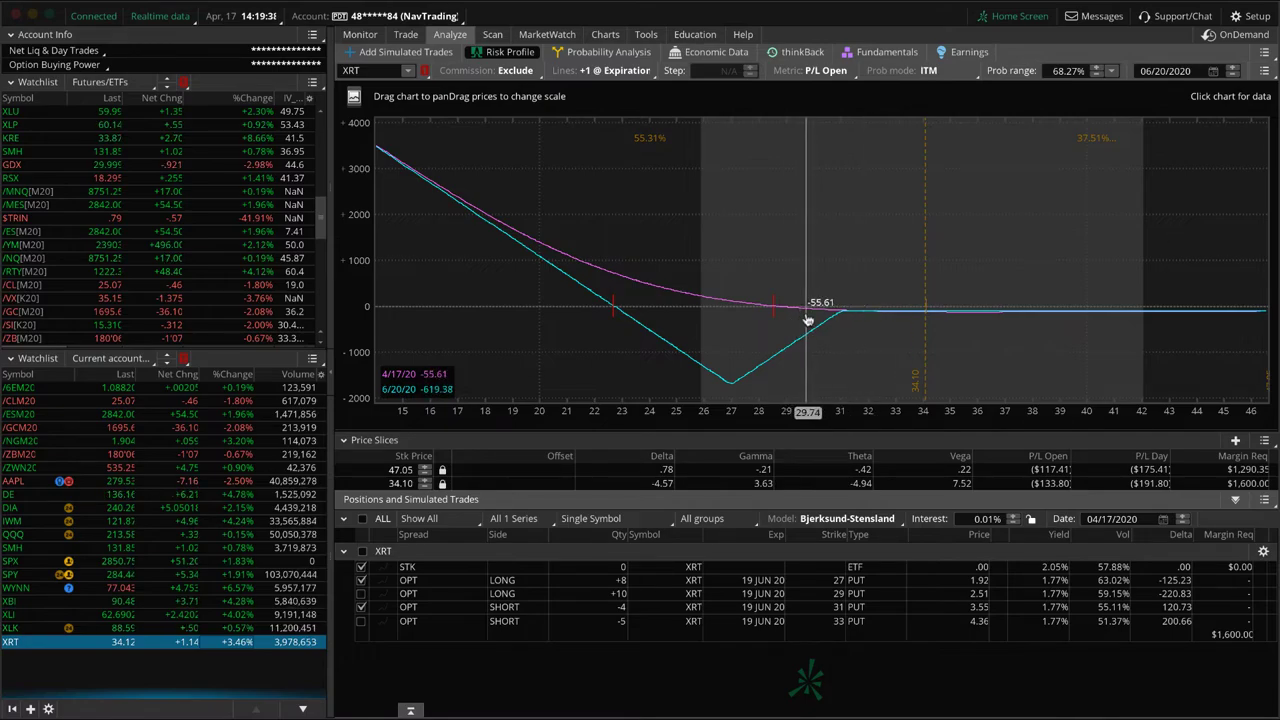
Draw freehand arrows marking the breakeven and the profit curve rising to the left
{"action": "mouse_move", "coordinate": [806, 315]}
{"action": "left_mouse_down"}
{"action": "mouse_move", "coordinate": [788, 330]}
{"action": "mouse_move", "coordinate": [684, 311]}
{"action": "left_mouse_up"}
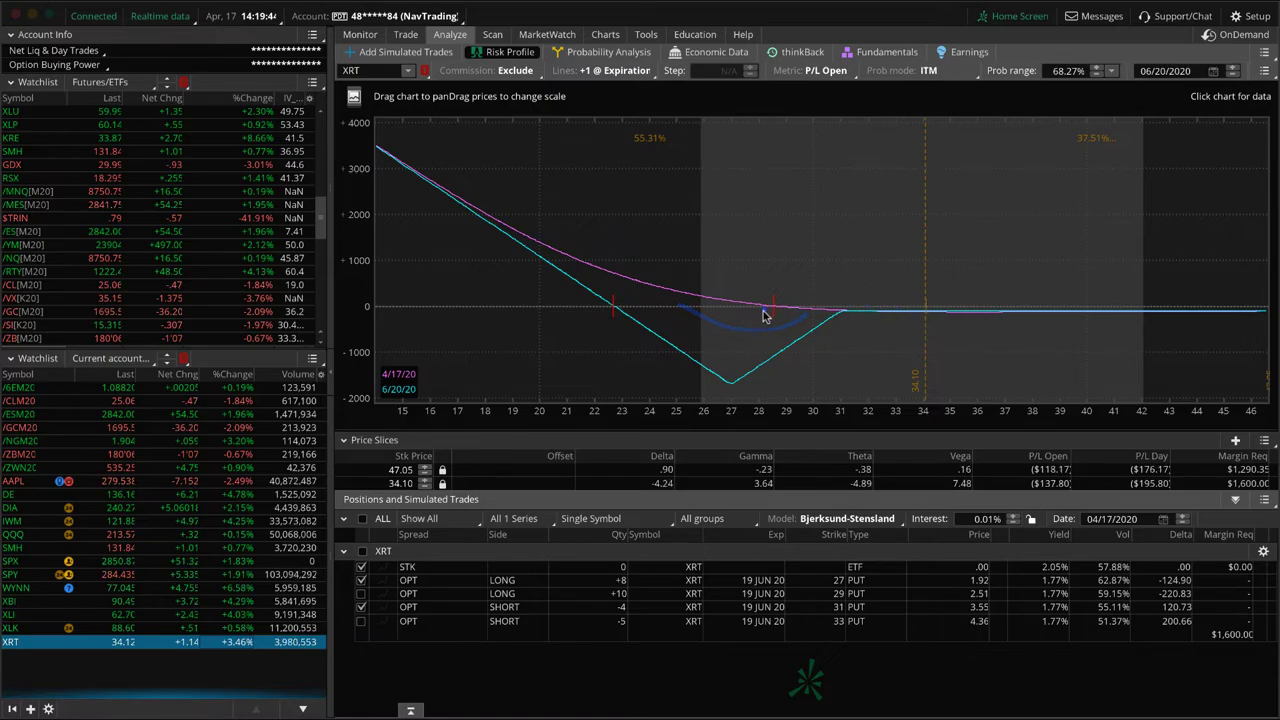
{"action": "left_click_drag", "start_coordinate": [748, 278], "coordinate": [772, 270]}
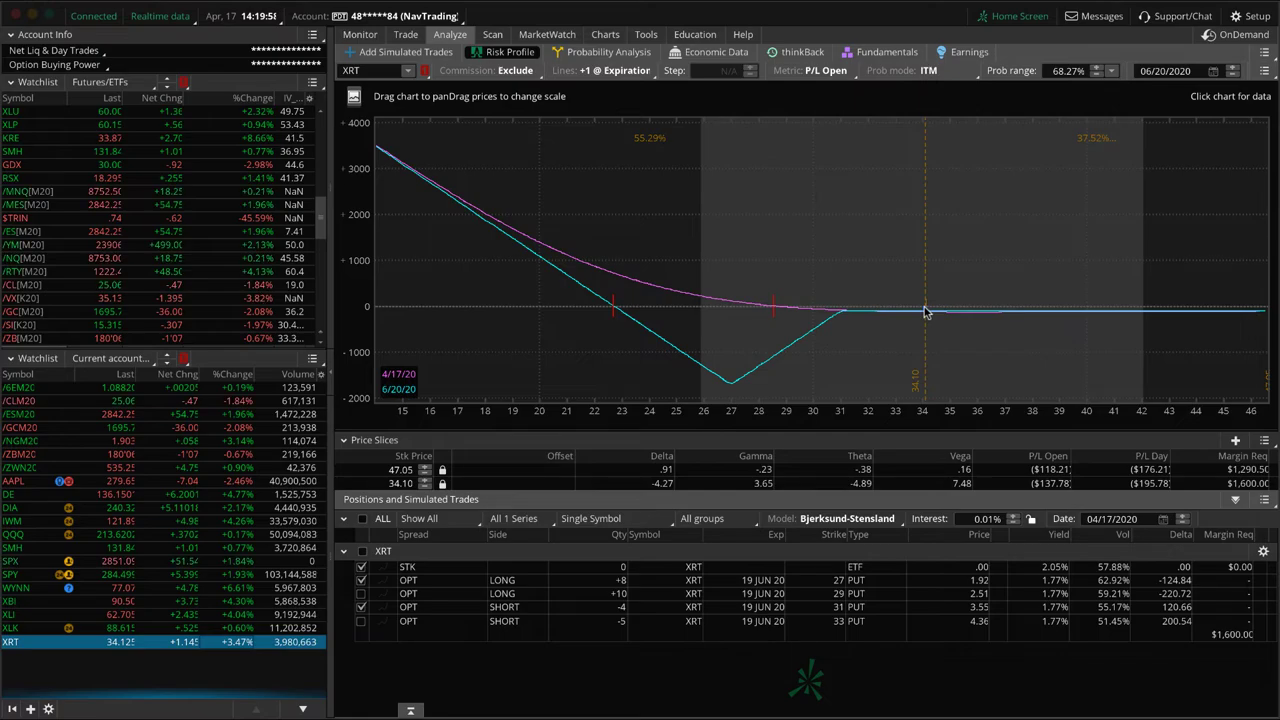
{"action": "mouse_move", "coordinate": [848, 313]}
{"action": "left_mouse_down"}
{"action": "mouse_move", "coordinate": [714, 297]}
{"action": "mouse_move", "coordinate": [563, 243]}
{"action": "left_mouse_up"}
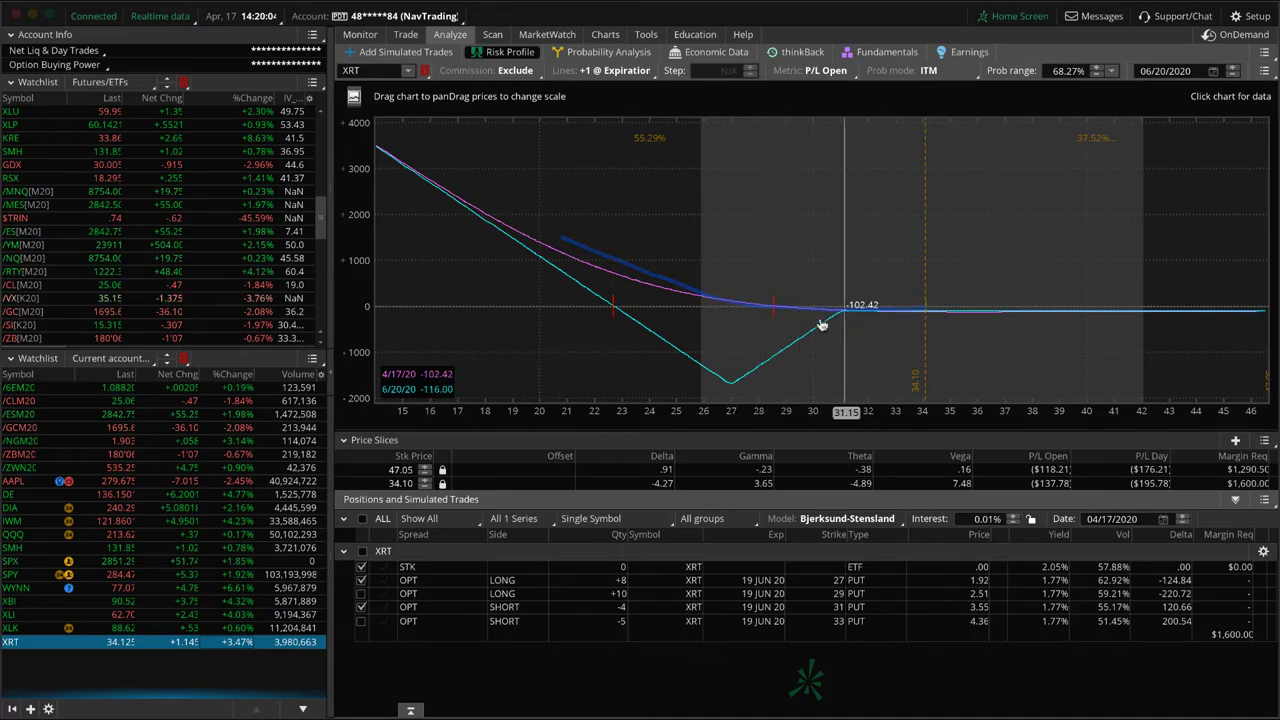
{"action": "mouse_move", "coordinate": [935, 330]}
{"action": "left_mouse_down"}
{"action": "mouse_move", "coordinate": [1074, 331]}
{"action": "mouse_move", "coordinate": [1082, 346]}
{"action": "left_mouse_up"}
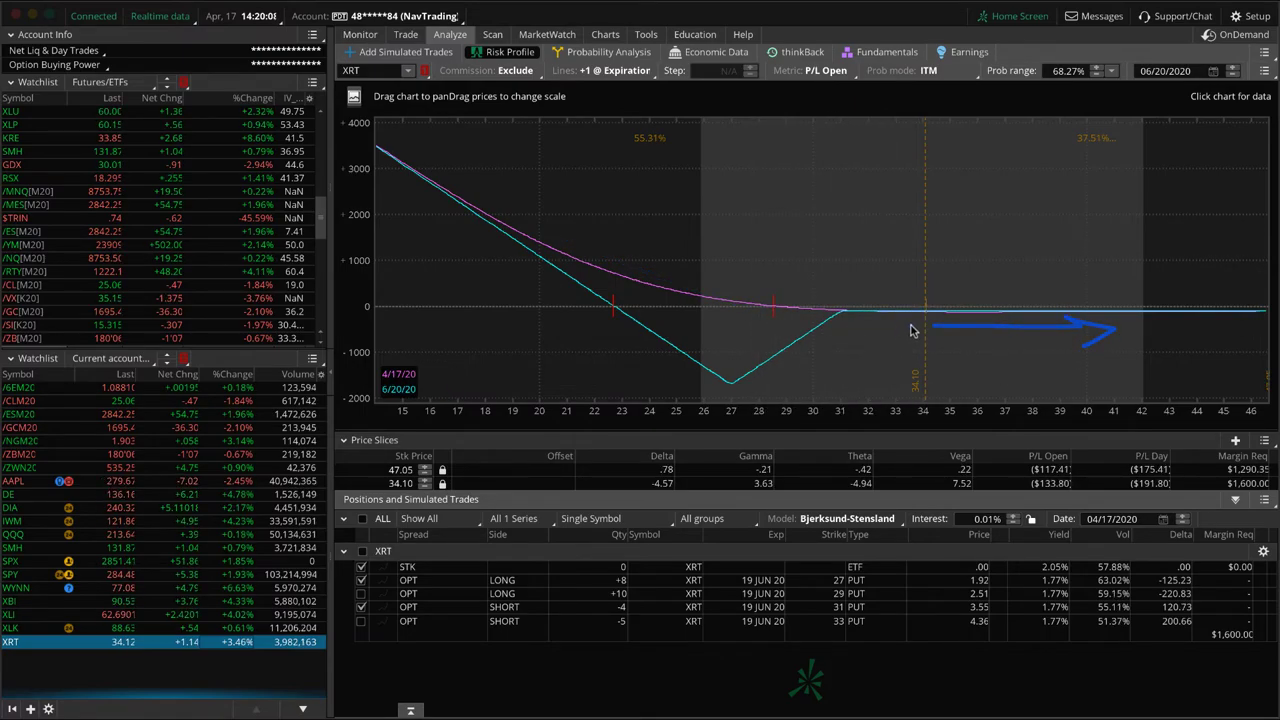
{"action": "left_click_drag", "start_coordinate": [800, 326], "coordinate": [597, 245]}
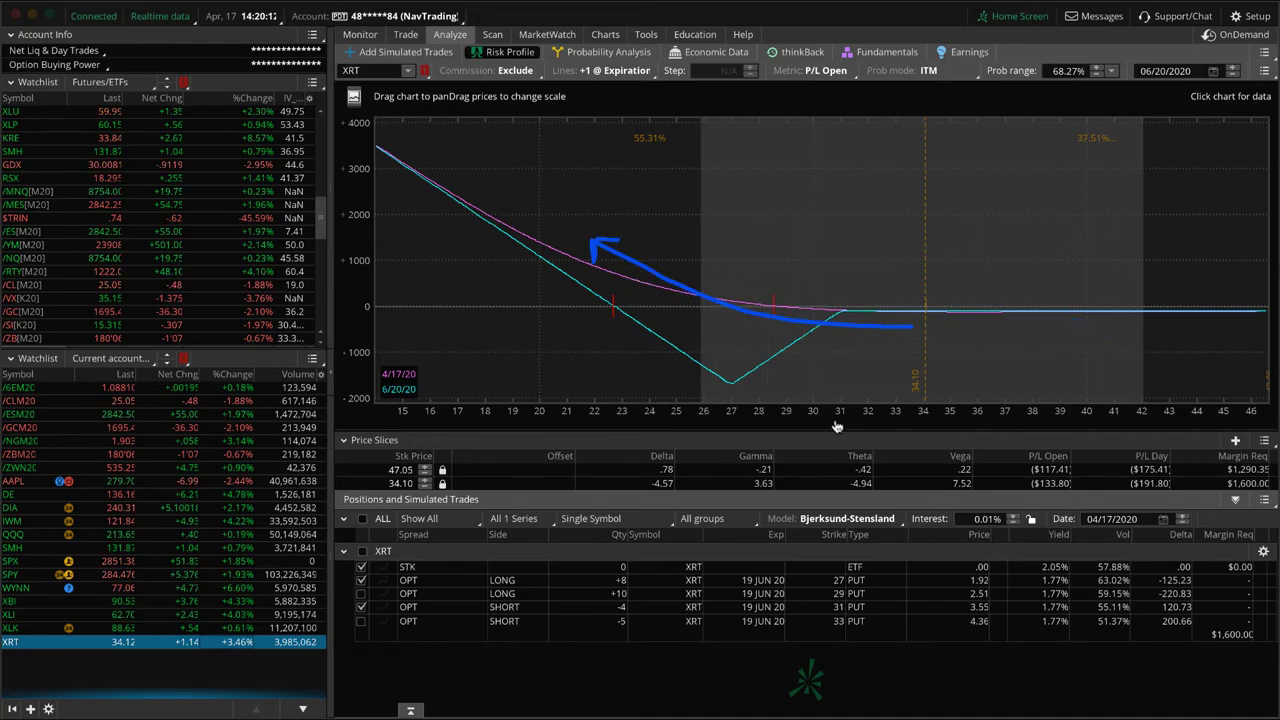